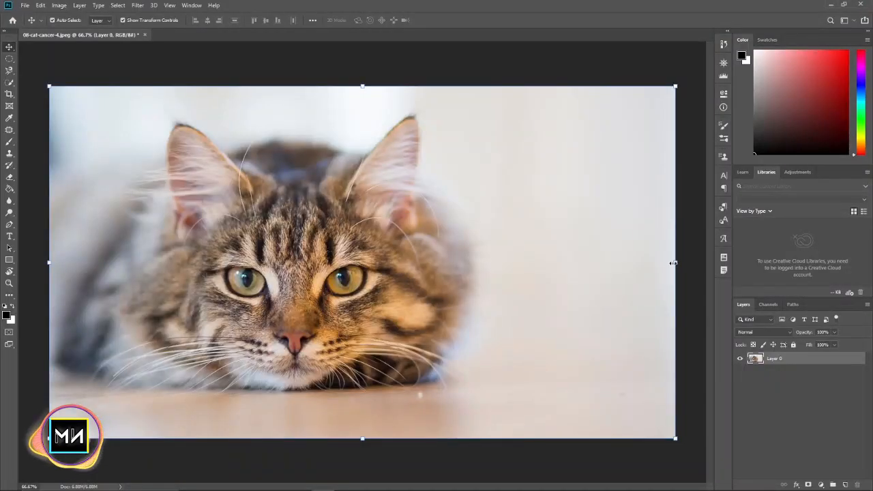
Scale the cat photo down proportionally and position it near the centre of the canvas with transparent margins on every side
left_click_drag(673, 262, 583, 254)
left_click_drag(385, 237, 457, 218)
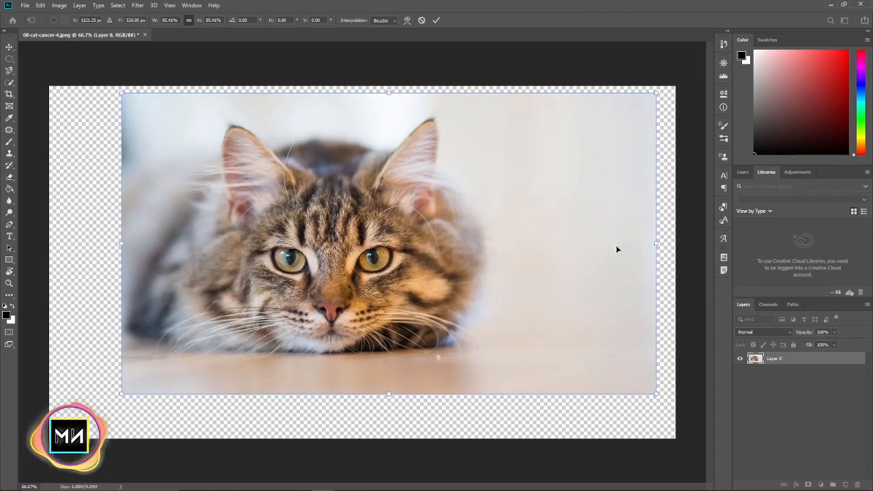
left_click_drag(658, 243, 643, 243)
left_click_drag(558, 239, 537, 244)
left_click_drag(618, 249, 611, 248)
left_click_drag(521, 237, 544, 236)
left_click_drag(627, 244, 624, 244)
left_click_drag(506, 232, 481, 228)
key("Return")
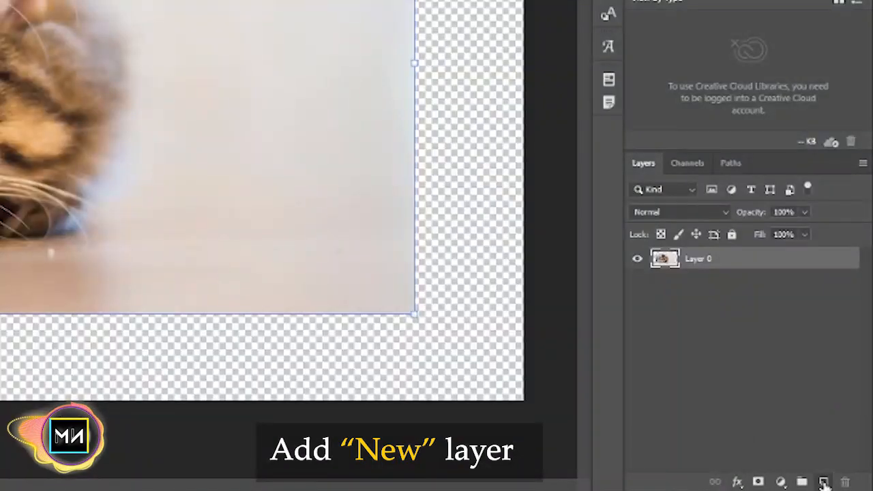
Add a new layer filled with white and place it beneath the cat photo layer
left_click(845, 484)
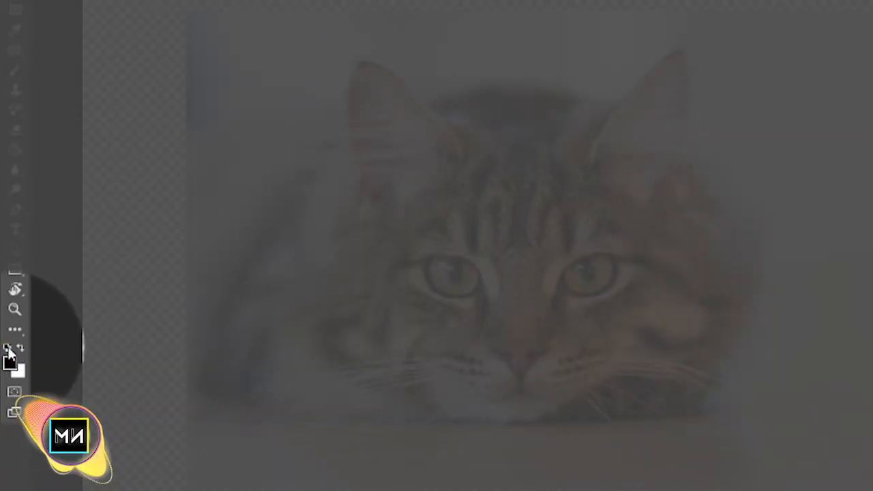
left_click(19, 348)
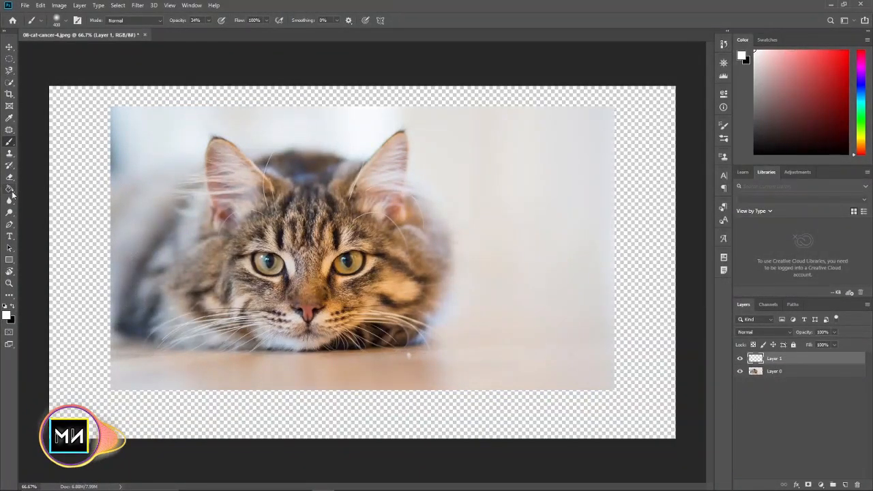
left_click(11, 191)
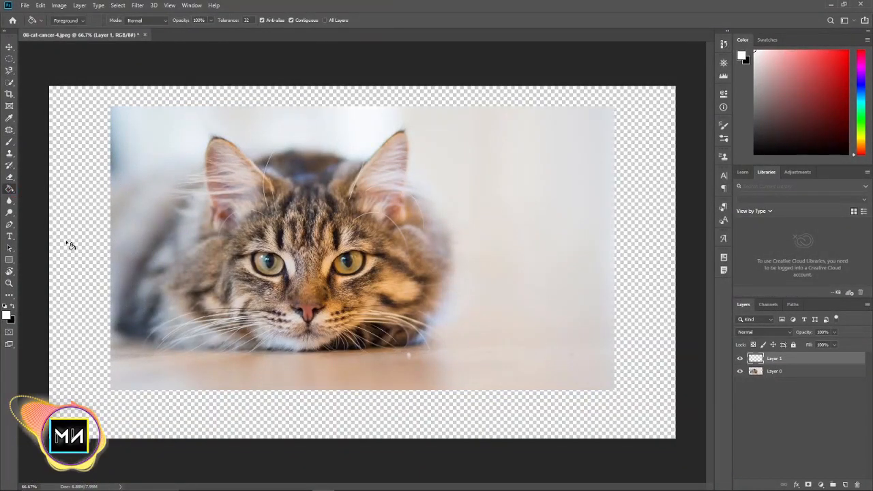
left_click(338, 295)
left_click_drag(770, 360, 780, 386)
Add a layer mask to the cat layer and prepare a black 250 px Soft Round brush at 27% opacity
left_click(775, 360)
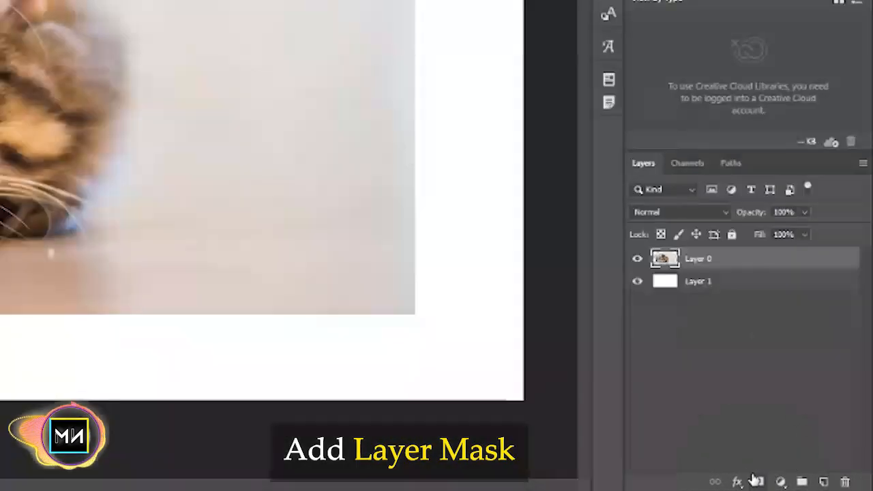
left_click(756, 480)
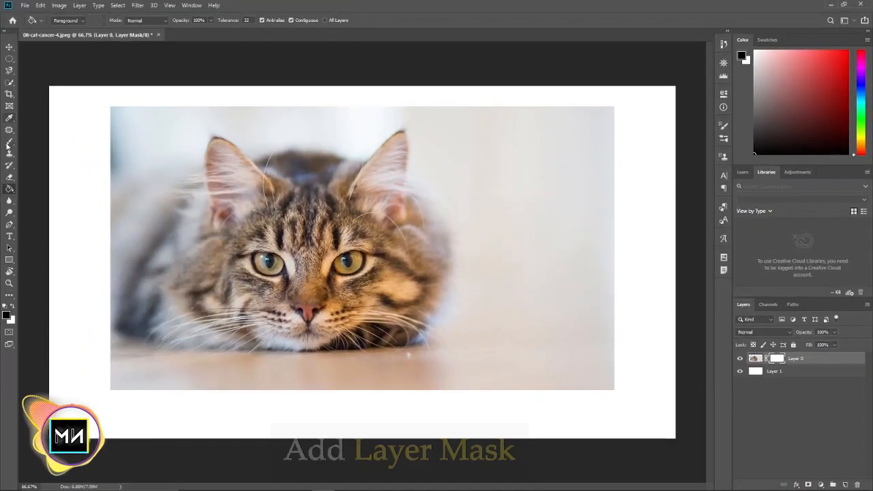
left_click(10, 143)
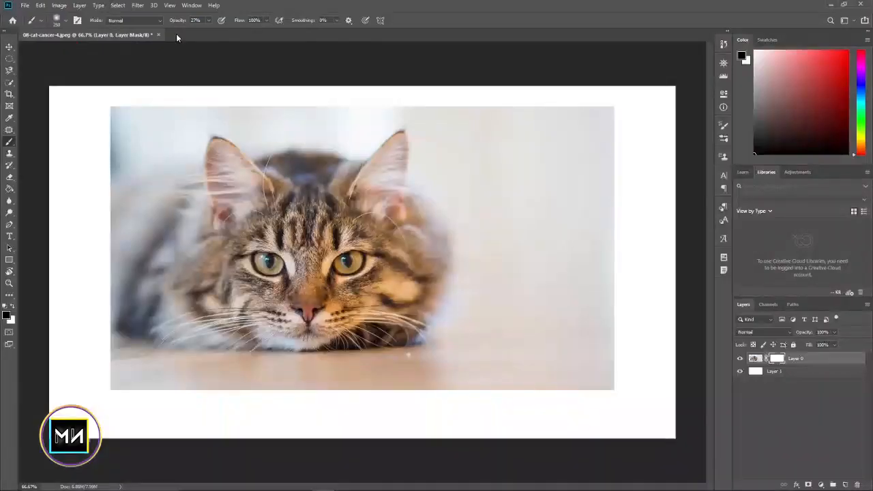
right_click(256, 255)
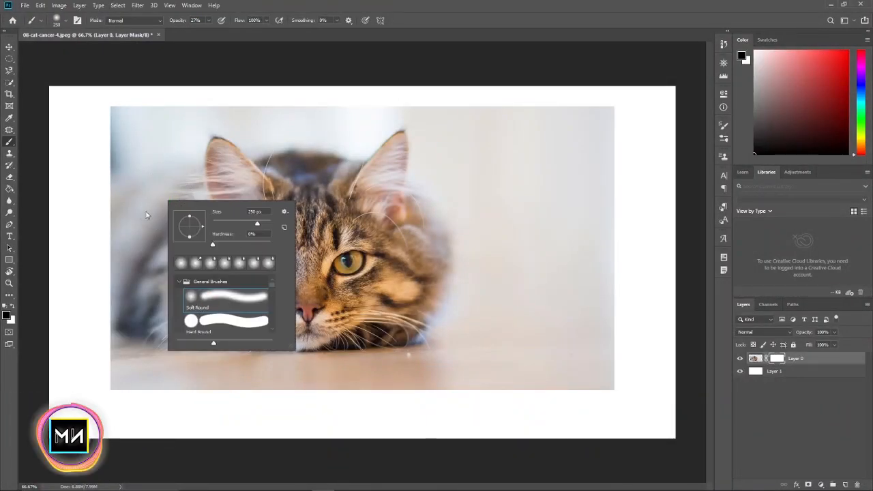
left_click(99, 106)
Paint black on the cat layer's mask to fade the photo's upper, right and lower edges into white
mouse_move(104, 116)
left_mouse_down()
mouse_move(408, 99)
mouse_move(163, 97)
mouse_move(524, 91)
mouse_move(468, 93)
mouse_move(598, 76)
left_mouse_up()
key("bracketright")
key("bracketright")
key("bracketright")
Fade the photo's left side, lower-left corner and lower edge with further black mask strokes, adjusting brush size and opacity
key("bracketright")
mouse_move(608, 117)
left_mouse_down()
mouse_move(615, 299)
mouse_move(599, 227)
left_mouse_up()
key("bracketleft")
key("bracketleft")
key("bracketleft")
mouse_move(505, 390)
left_mouse_down()
mouse_move(431, 430)
mouse_move(371, 423)
left_mouse_up()
mouse_move(99, 172)
left_mouse_down()
mouse_move(83, 231)
mouse_move(94, 232)
mouse_move(101, 283)
left_mouse_up()
key("bracketleft")
key("bracketleft")
key("bracketleft")
left_click_drag(87, 149, 100, 293)
left_click_drag(178, 20, 174, 20)
key("bracketright")
key("bracketright")
mouse_move(84, 238)
left_mouse_down()
mouse_move(75, 266)
mouse_move(90, 331)
left_mouse_up()
key("bracketleft")
mouse_move(82, 265)
left_mouse_down()
mouse_move(102, 341)
mouse_move(167, 408)
left_mouse_up()
mouse_move(45, 351)
left_mouse_down()
mouse_move(112, 372)
mouse_move(450, 403)
mouse_move(142, 403)
mouse_move(409, 382)
left_mouse_up()
key("bracketright")
key("bracketright")
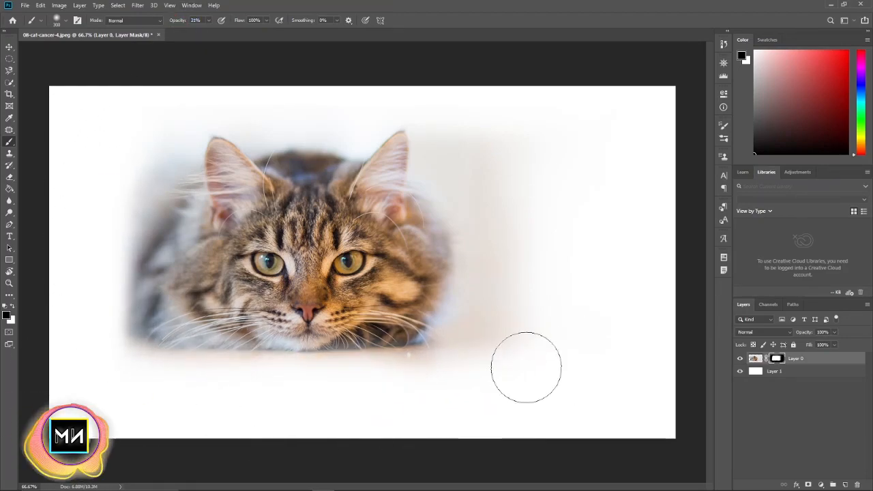
Soften the mask along the cat's left side and fade the remaining background right of its face with a larger brush
mouse_move(195, 338)
left_mouse_down()
mouse_move(225, 173)
mouse_move(221, 360)
mouse_move(148, 316)
mouse_move(298, 406)
mouse_move(109, 221)
mouse_move(164, 181)
left_mouse_up()
key("bracketright")
left_click_drag(495, 209, 532, 300)
key("ctrl+minus")
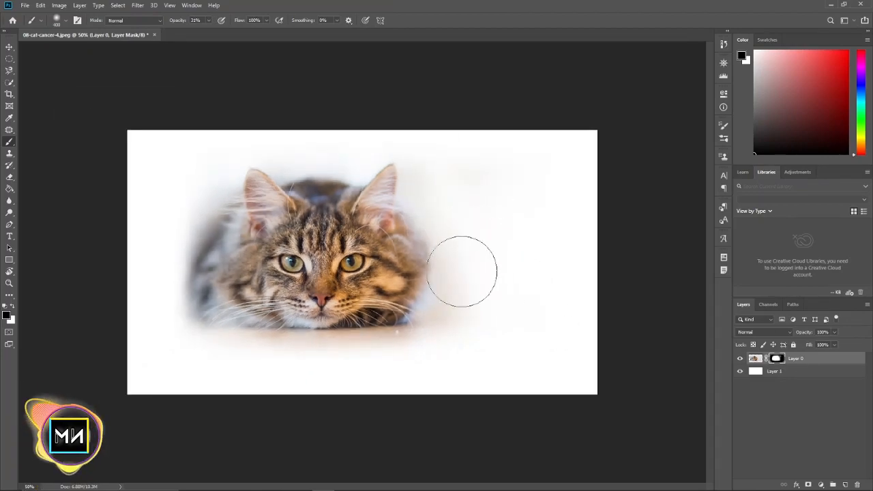
key("ctrl+plus")
Move the masked cat slightly left and down on the canvas and deselect its layer
key("v")
left_click_drag(337, 250, 283, 255)
left_click(354, 59)
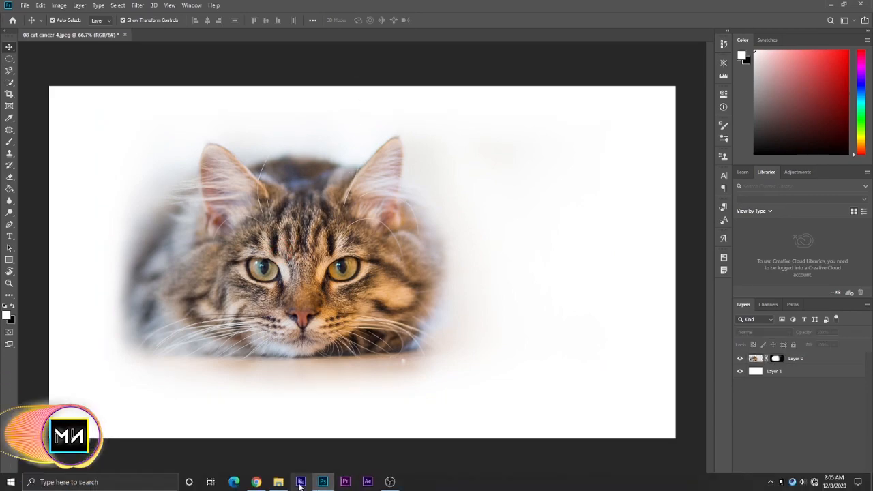
Open the light bulb image from the tutoriyal 15 folder as a separate document and unlock its background layer
left_click(279, 485)
left_click(784, 143)
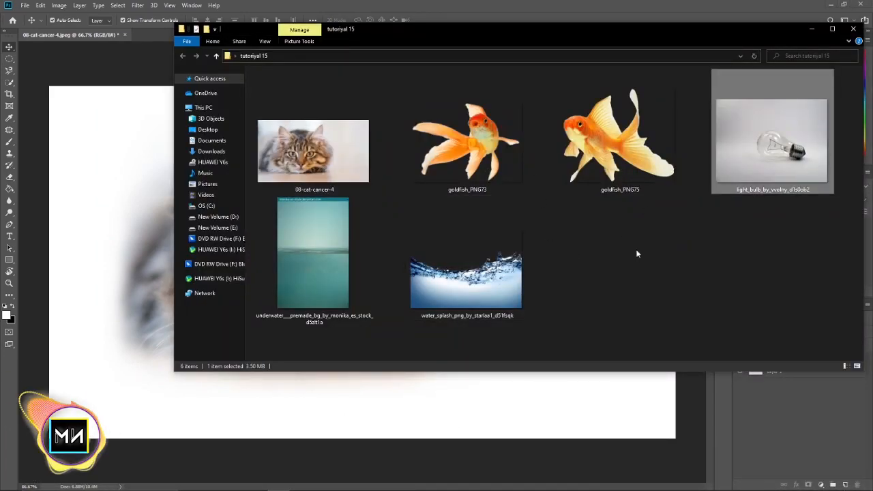
left_click_drag(750, 150, 151, 30)
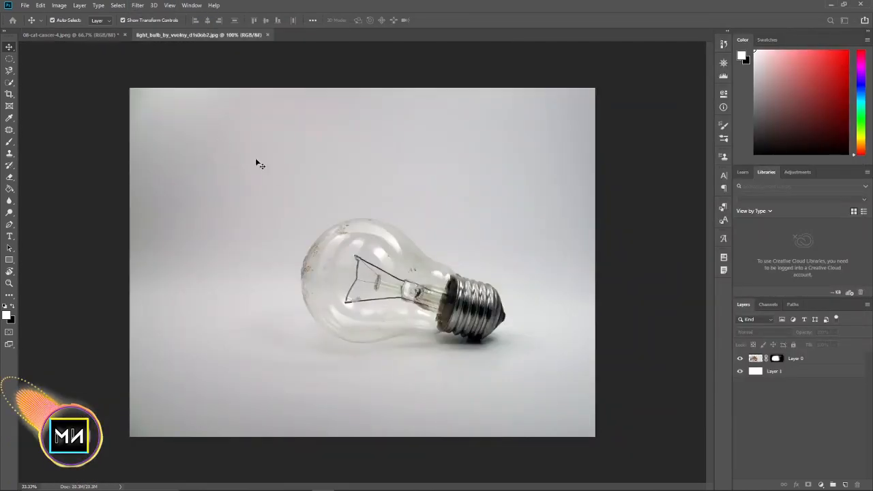
scroll(477, 304, "up", 3)
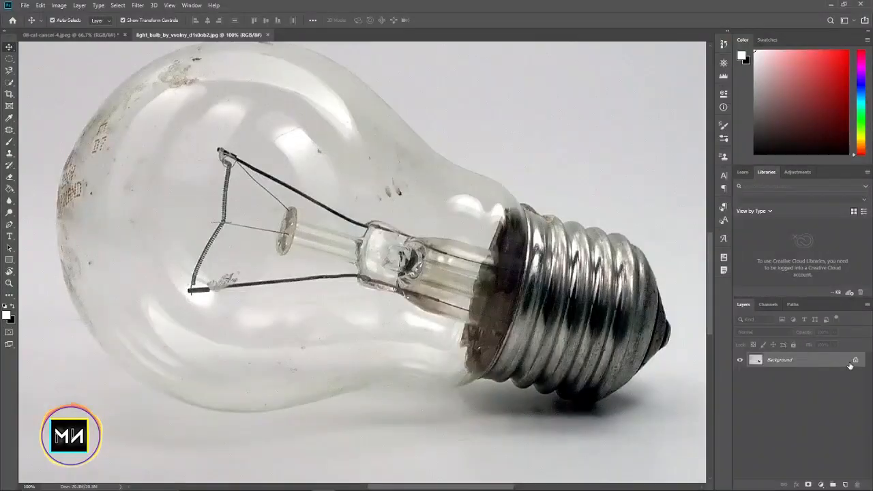
left_click(856, 360)
Look through the healing tools and activate the Patch Tool for retouching the bulb
right_click(15, 111)
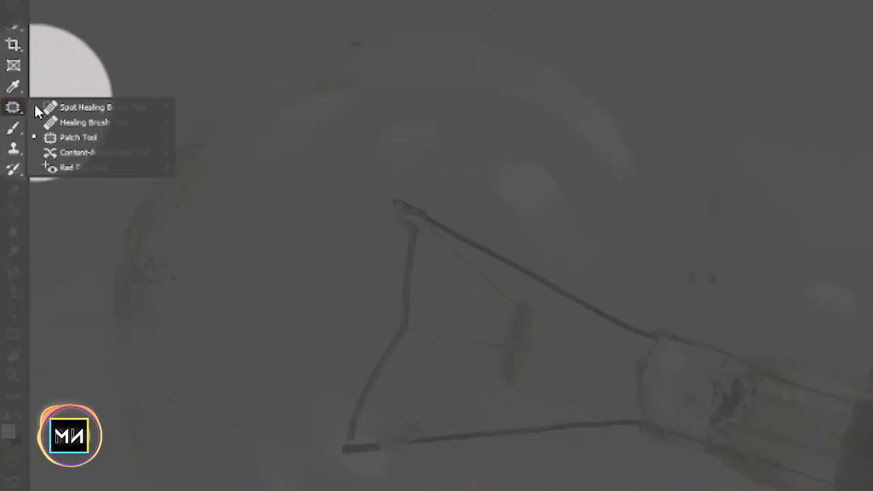
left_click(51, 107)
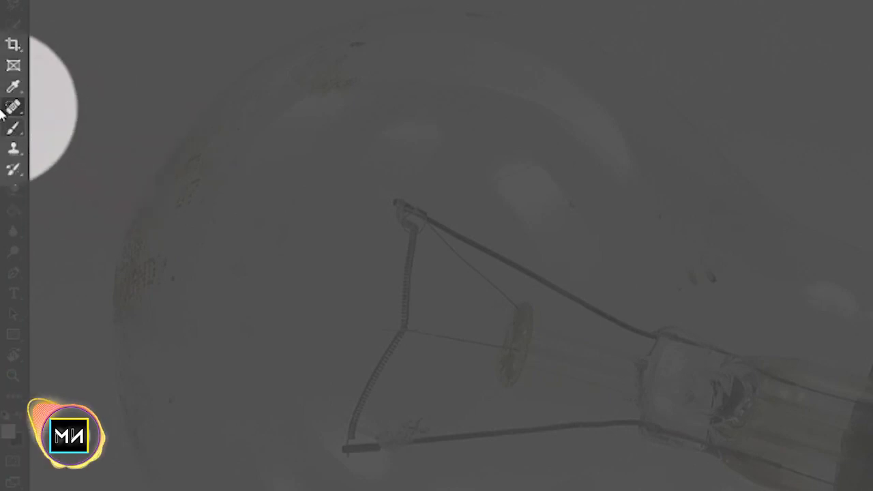
right_click(15, 110)
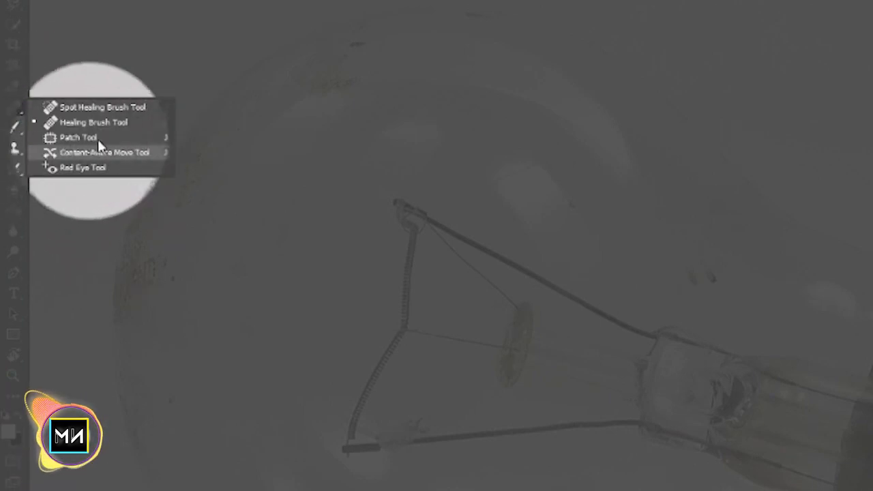
left_click(112, 137)
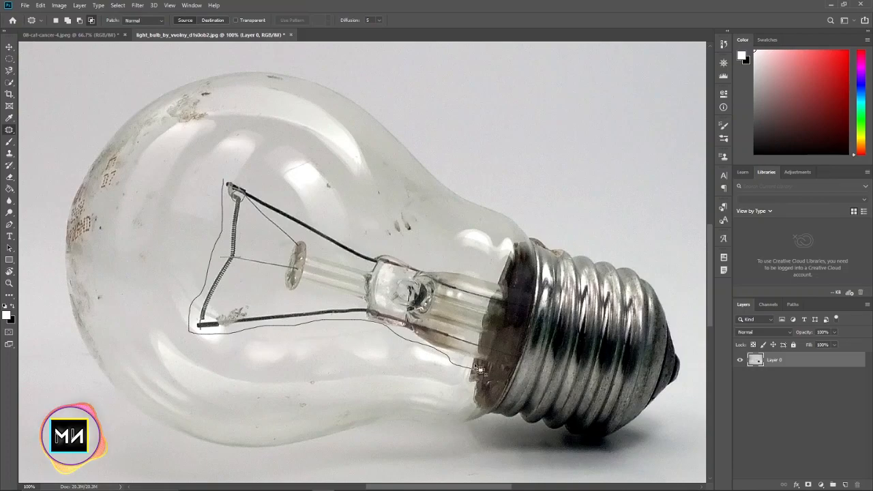
Try to patch out the bulb's filament and inner glass stem using the plain background above the bulb's neck
left_click_drag(224, 177, 225, 178)
mouse_move(286, 252)
left_mouse_down()
mouse_move(306, 250)
mouse_move(482, 132)
mouse_move(563, 130)
mouse_move(549, 130)
left_mouse_up()
key("ctrl+d")
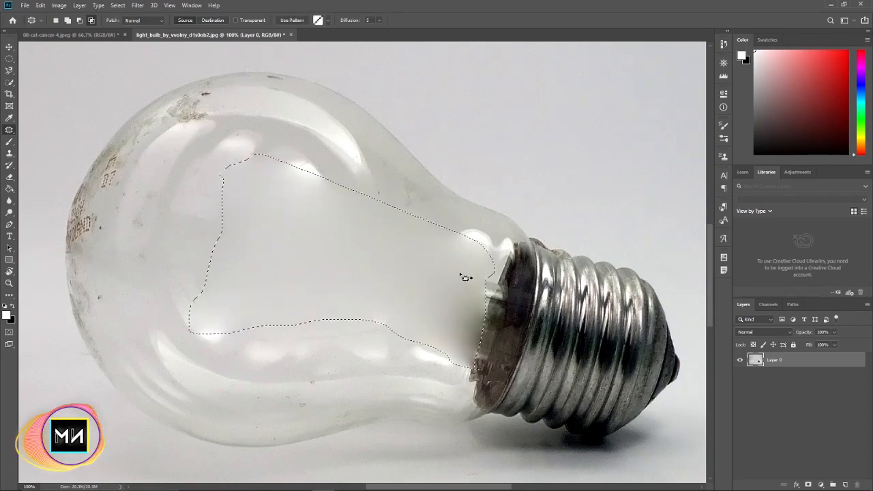
key("ctrl+z")
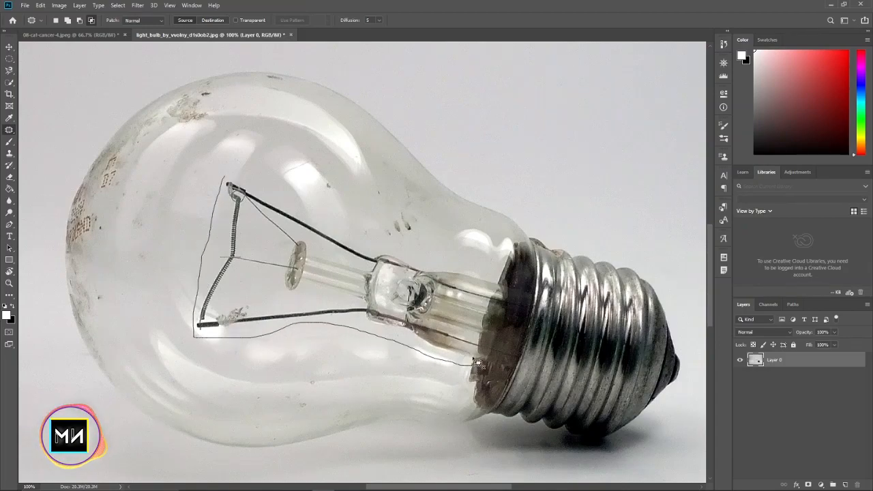
Outline the filament and glass stem, patch them with the plain background above the bulb's neck, and clear the selection
left_click_drag(253, 207, 536, 107)
key("ctrl+d")
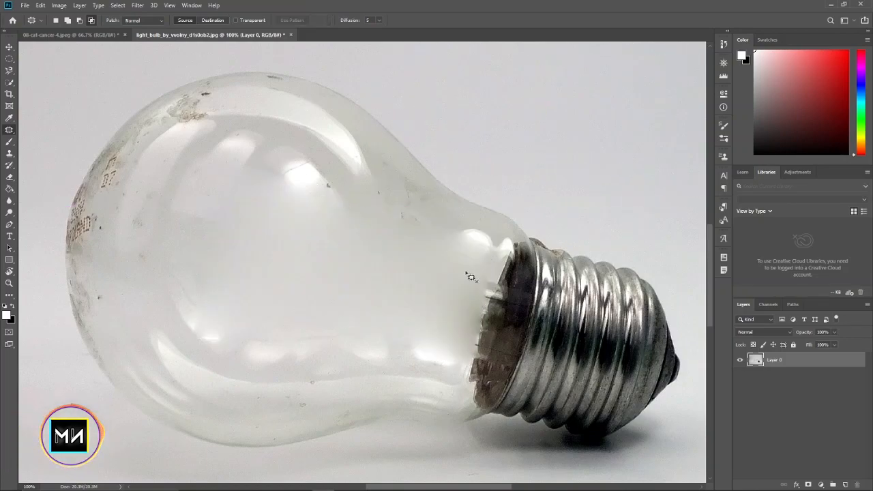
key("ctrl+minus")
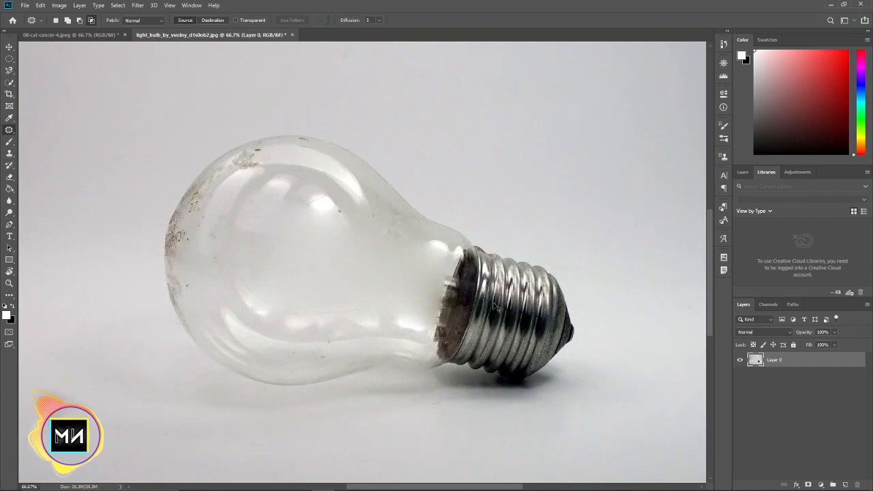
key("ctrl+minus")
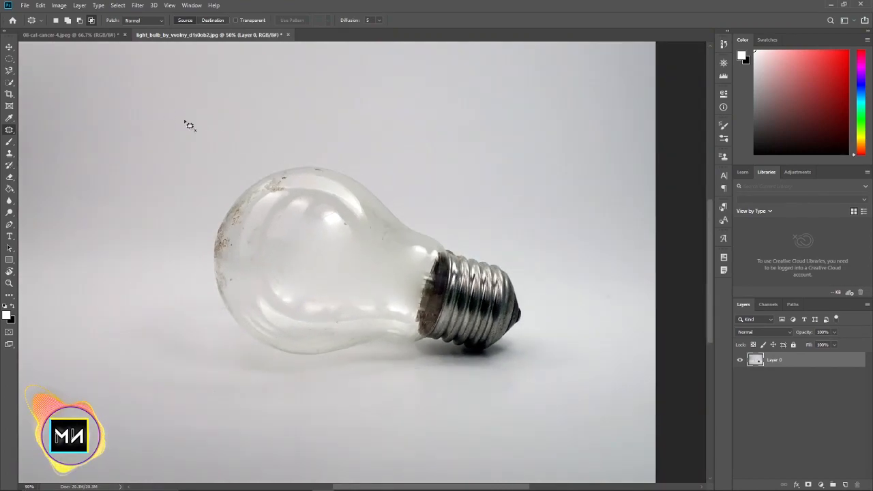
key("ctrl+plus")
Move the retouched bulb image into the cat document as a new layer above the cat
left_click(9, 47)
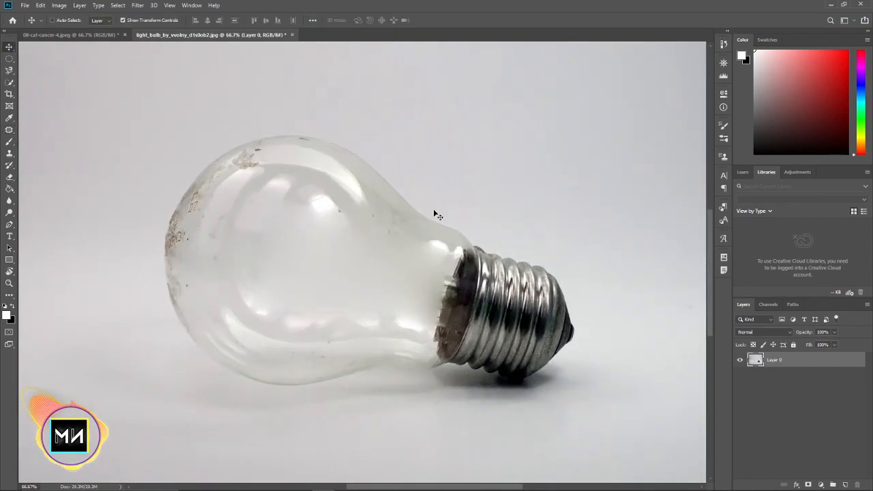
key("ctrl+minus")
key("ctrl+minus")
left_click_drag(398, 272, 592, 293)
left_click_drag(335, 275, 326, 256)
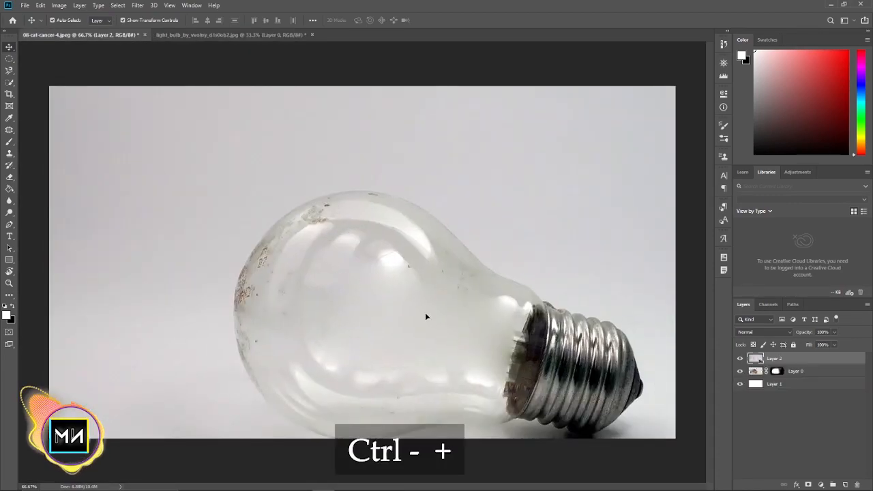
Scale the bulb layer to about 75.6% and position it so its background covers the whole canvas
key("ctrl+minus")
key("ctrl+minus")
left_click_drag(592, 271, 480, 274)
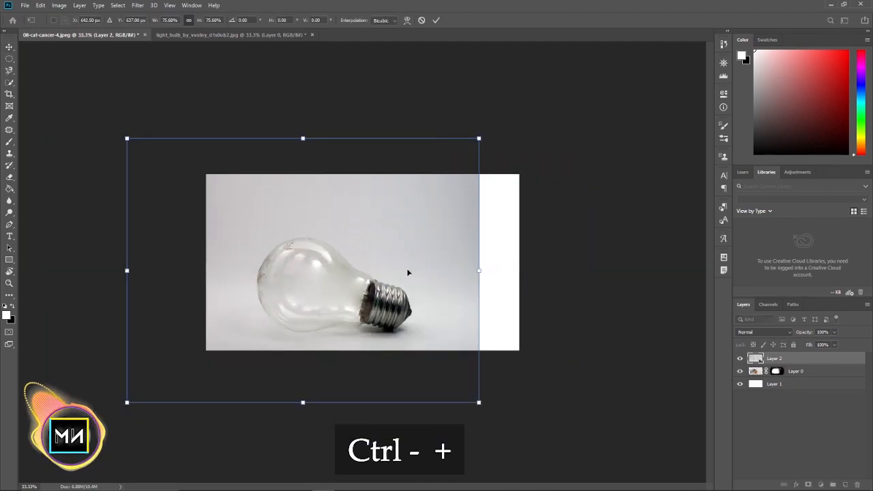
key("ctrl+plus")
key("ctrl+plus")
left_click_drag(362, 320, 499, 333)
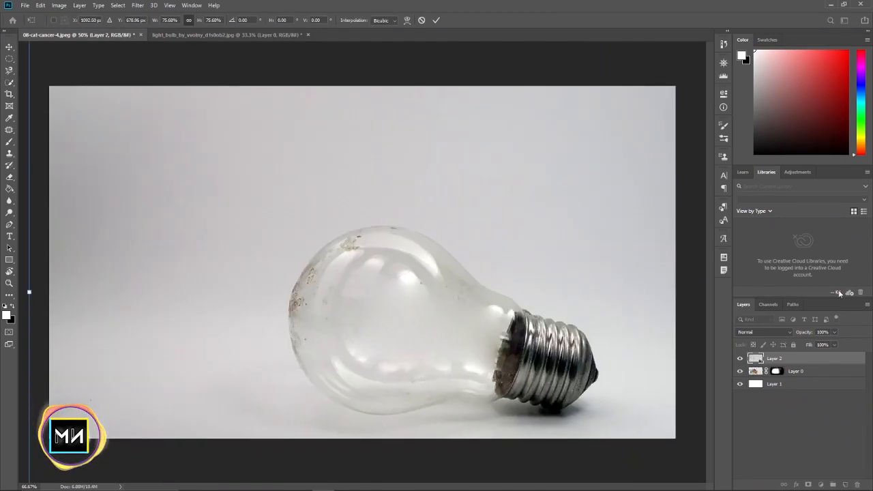
Lower the bulb layer's opacity to 63% and scale it to about 65.2%, placing the glass over the cat's right cheek
mouse_move(806, 332)
left_mouse_down()
mouse_move(781, 332)
mouse_move(789, 332)
left_mouse_up()
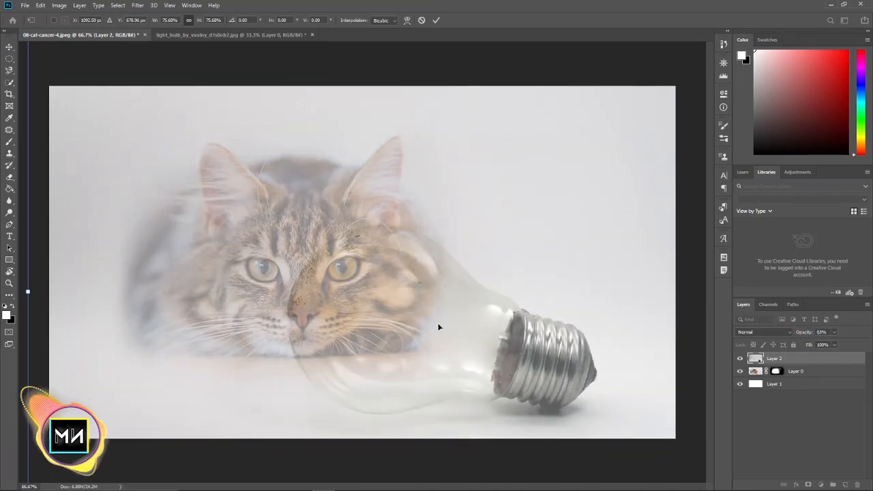
left_click_drag(28, 293, 124, 293)
left_click_drag(391, 298, 344, 301)
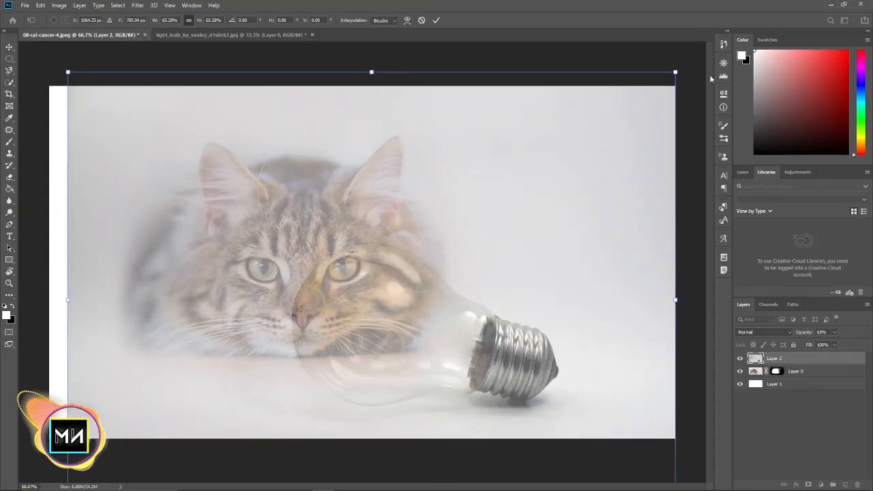
Rotate the bulb layer about 7° counterclockwise, shift it right and down beside the cat's face, and apply the transform
left_click_drag(679, 65, 660, 34)
left_click_drag(554, 153, 556, 168)
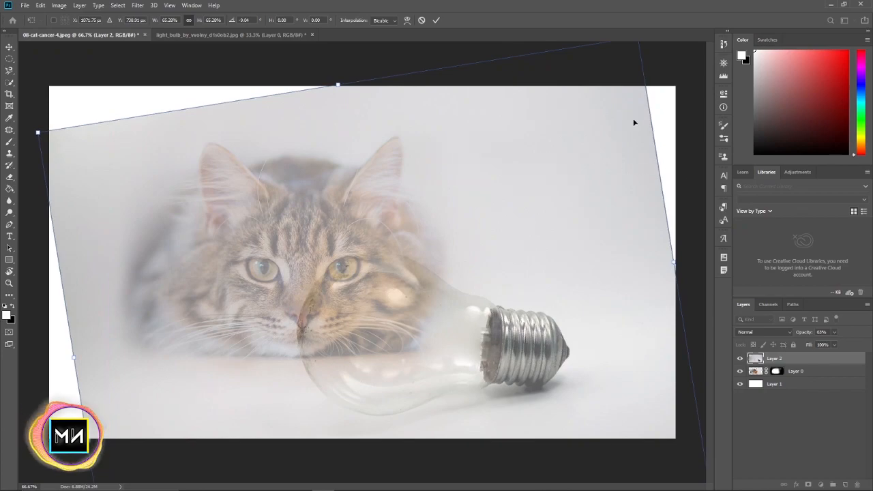
key("ctrl+minus")
left_click_drag(600, 90, 604, 96)
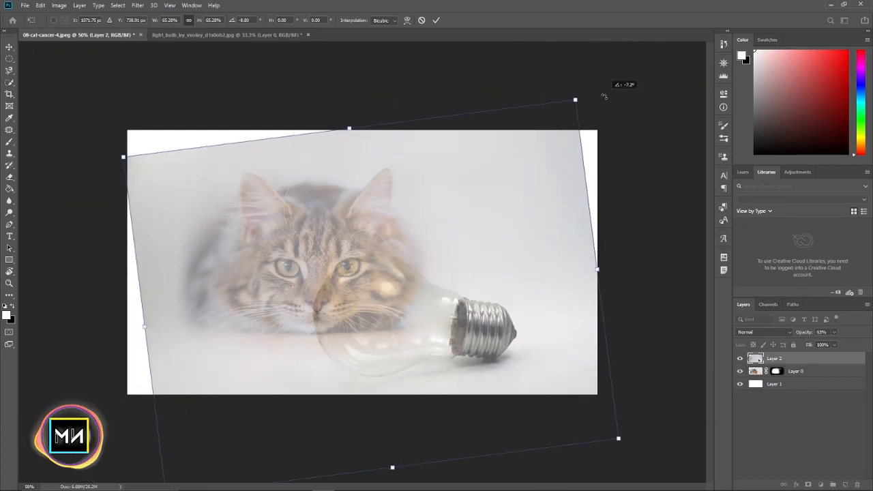
left_click_drag(530, 180, 549, 192)
key("Return")
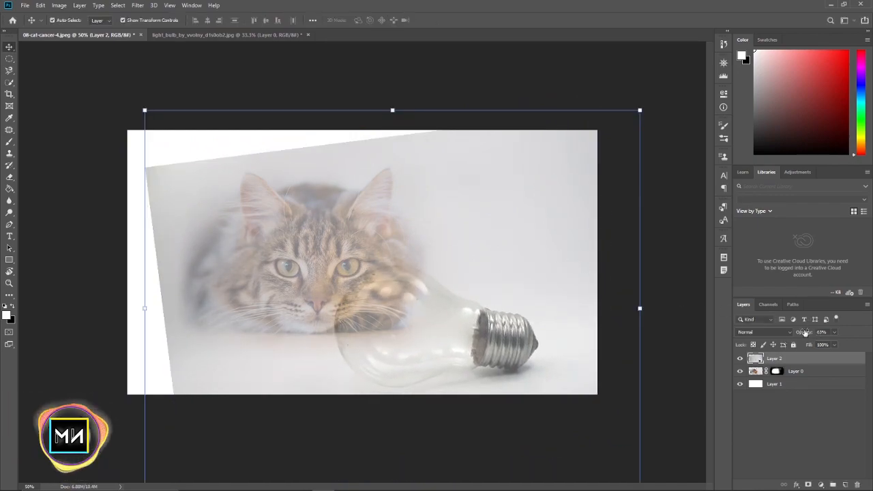
Restore the bulb layer to full opacity and add a layer mask to it
left_click(869, 334)
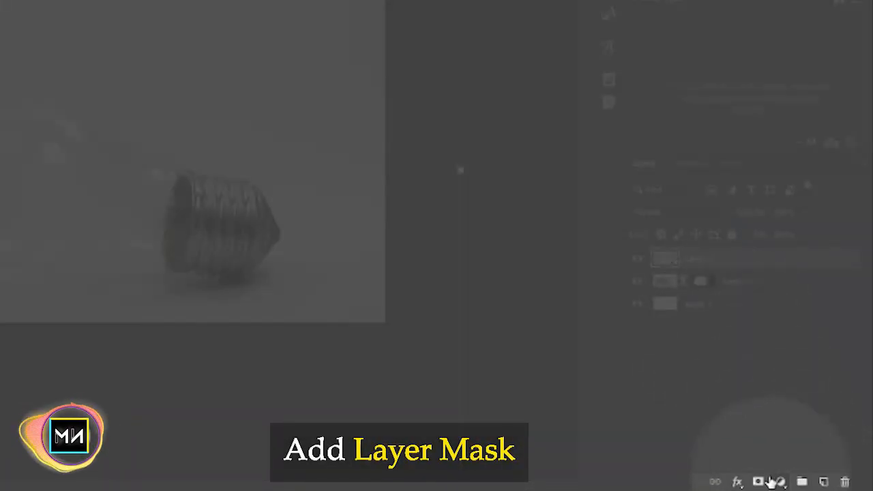
left_click(757, 481)
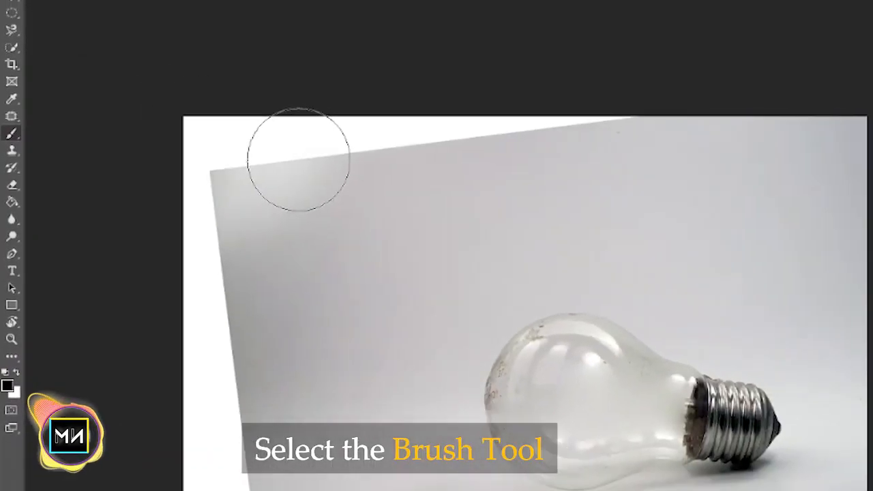
Paint black on the bulb layer's mask over its upper-left corner to fade the gray background, using 60% brush opacity
left_click_drag(211, 215, 681, 106)
mouse_move(314, 146)
left_mouse_down()
mouse_move(288, 175)
mouse_move(246, 132)
mouse_move(310, 122)
left_mouse_up()
mouse_move(124, 167)
left_mouse_down()
mouse_move(356, 101)
mouse_move(393, 107)
left_mouse_up()
left_click_drag(178, 23, 192, 24)
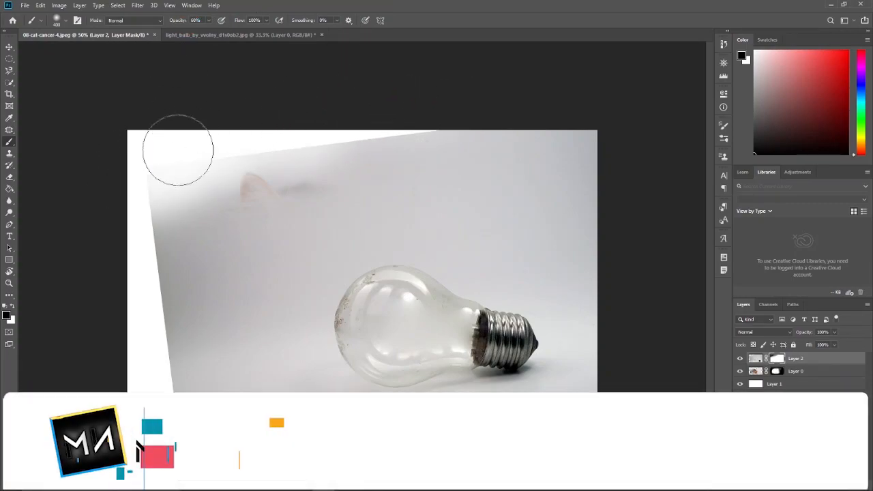
Enlarge the brush and mask out the bulb layer's gray background along the canvas edges and over the cat
key("bracketright")
key("bracketright")
key("bracketright")
mouse_move(154, 164)
left_mouse_down()
mouse_move(446, 105)
mouse_move(579, 113)
mouse_move(305, 136)
mouse_move(171, 174)
left_mouse_up()
key("bracketleft")
left_click_drag(130, 284, 143, 185)
mouse_move(600, 217)
left_mouse_down()
mouse_move(219, 224)
mouse_move(151, 345)
left_mouse_up()
Mask out the remaining gray background around the bulb's lower side with a smaller brush, keeping the glass and its shadow
key("ctrl+minus")
mouse_move(481, 341)
left_mouse_down()
mouse_move(523, 265)
mouse_move(430, 218)
mouse_move(161, 274)
mouse_move(284, 440)
left_mouse_up()
key("ctrl+plus")
key("ctrl+plus")
key("ctrl+minus")
key("bracketleft")
key("bracketleft")
key("ctrl+minus")
key("ctrl+plus")
key("v")
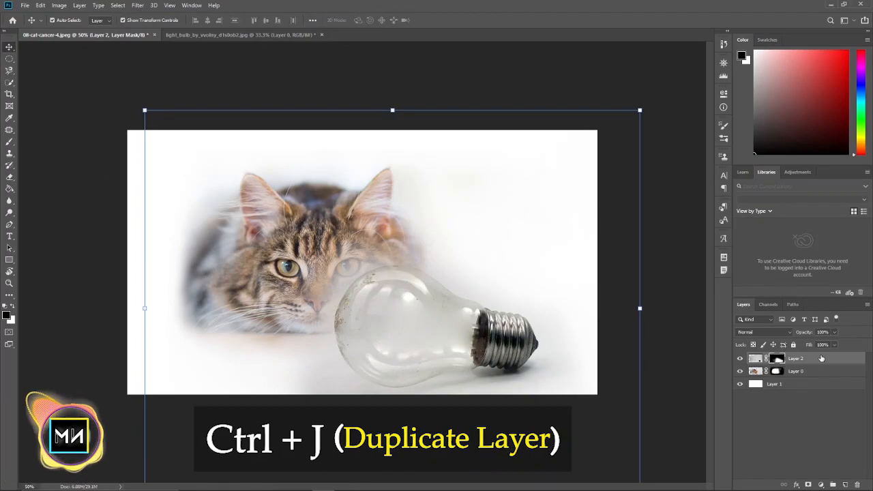
Duplicate the bulb layer, hide the copy, and set the original Layer 2 to Multiply blend mode
key("ctrl+j")
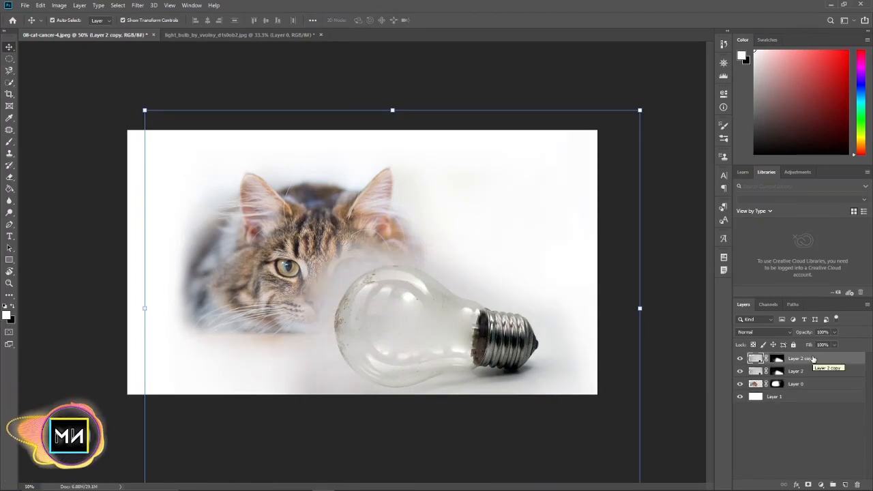
left_click(784, 371)
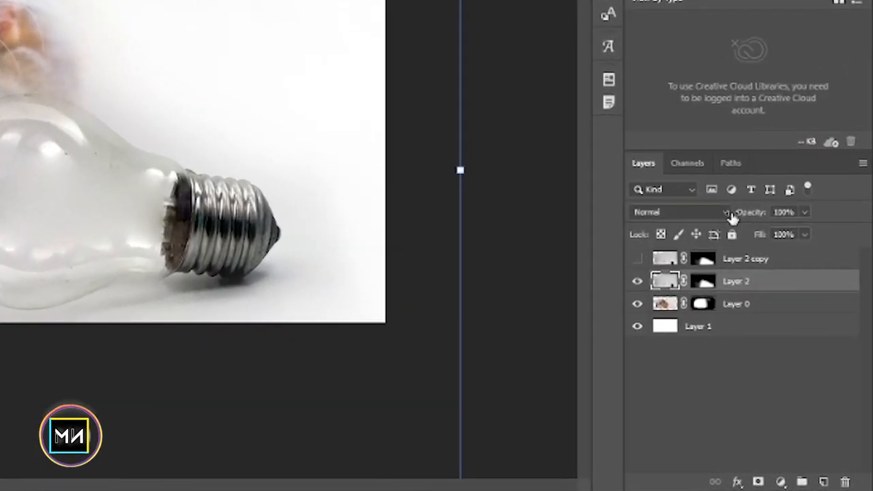
left_click(769, 333)
left_click(651, 153)
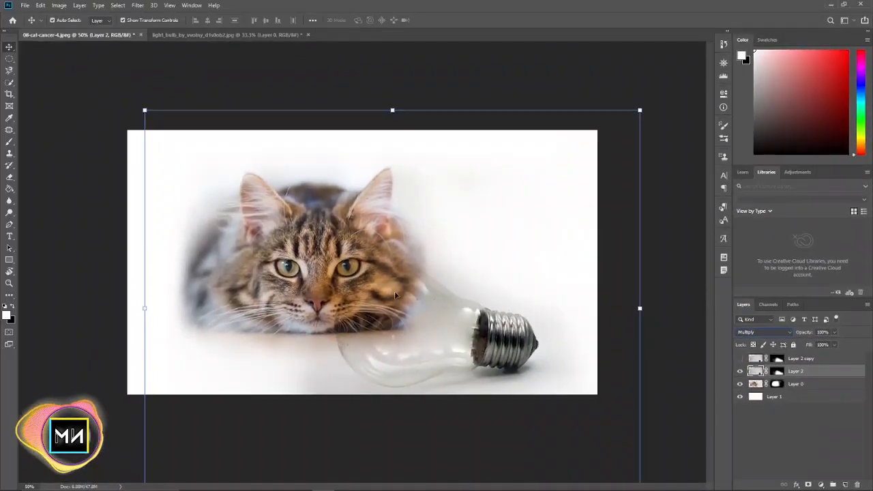
left_click(660, 371)
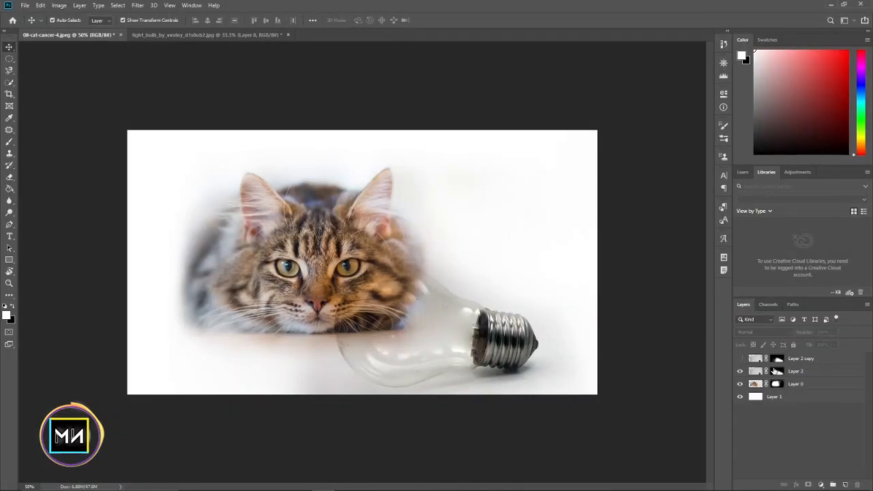
Compare the image with Layer 2 and its copy each shown and hidden
left_click(774, 375)
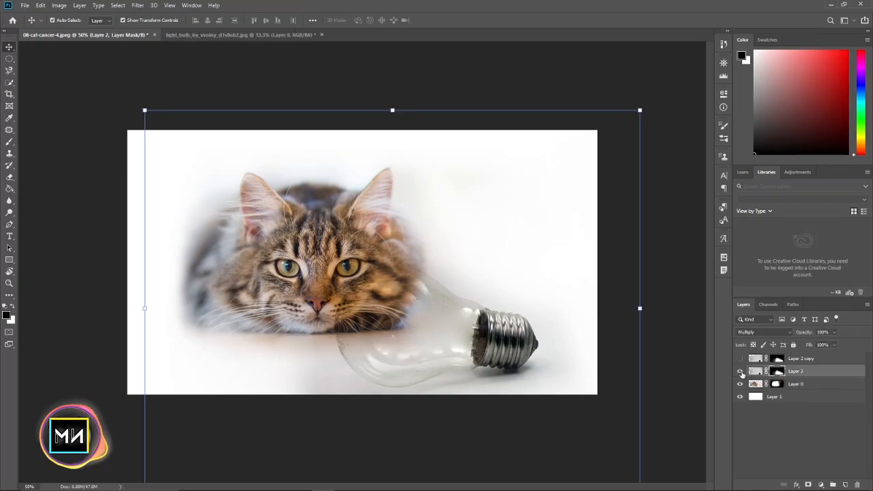
left_click(740, 371)
left_click(740, 371)
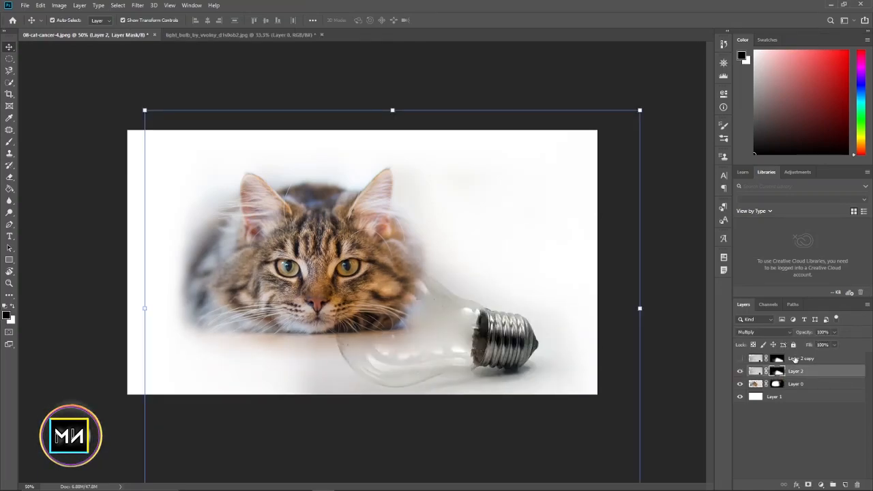
left_click(739, 359)
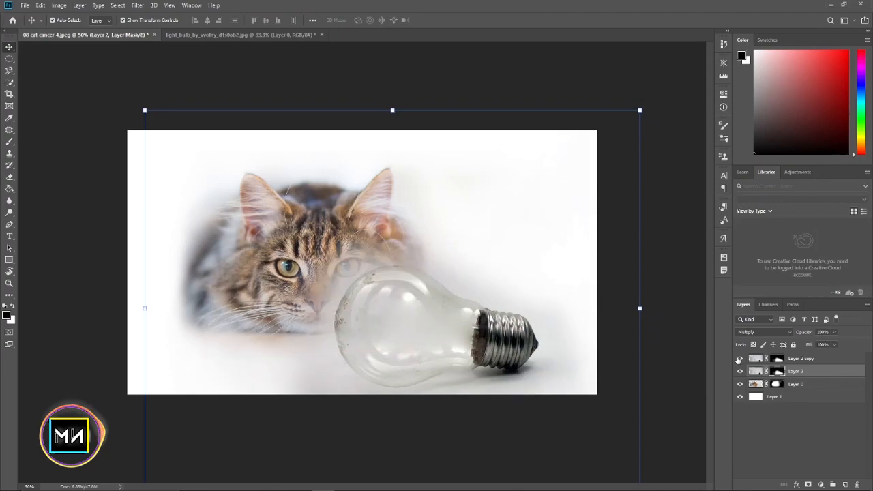
left_click(739, 359)
Move Layer 2 copy beneath Layer 2 and set the copy's blend mode to Hard Light, checking it on and off
left_click_drag(801, 359, 809, 377)
left_click(658, 212)
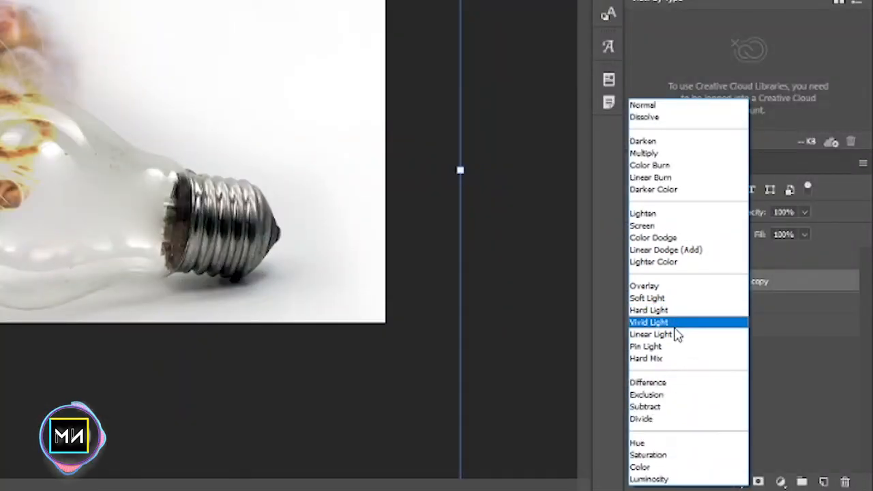
left_click(657, 312)
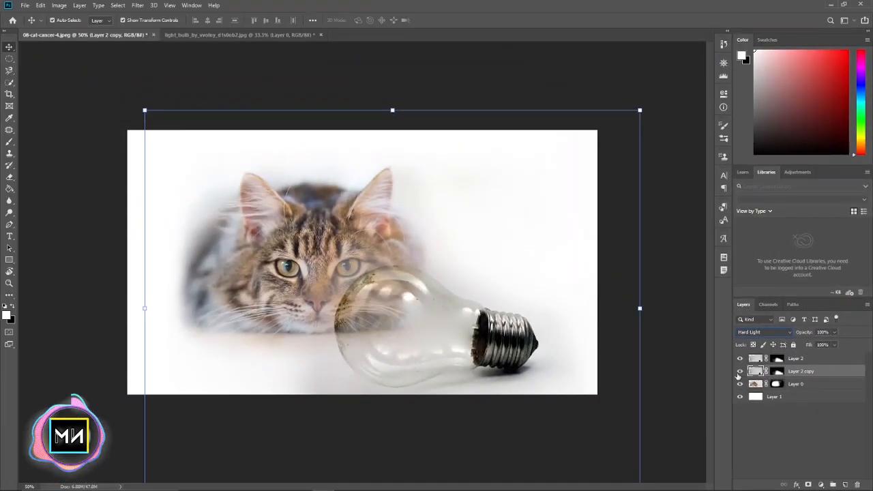
left_click(739, 370)
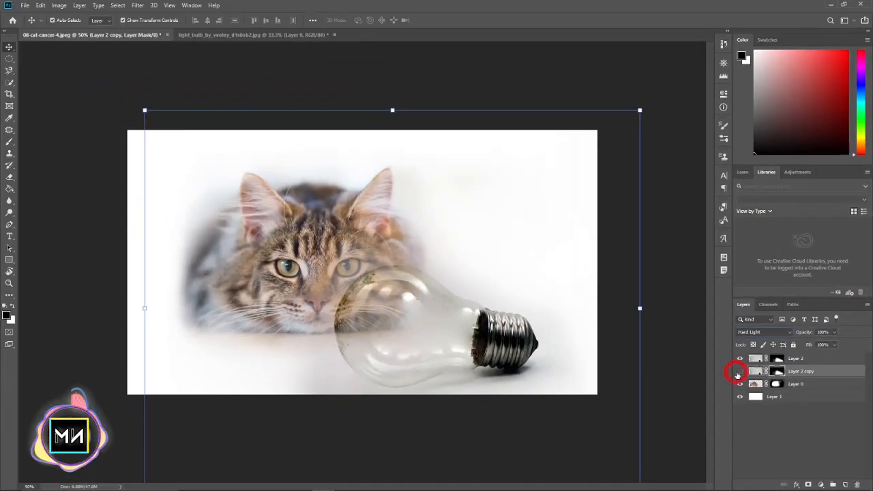
left_click(739, 371)
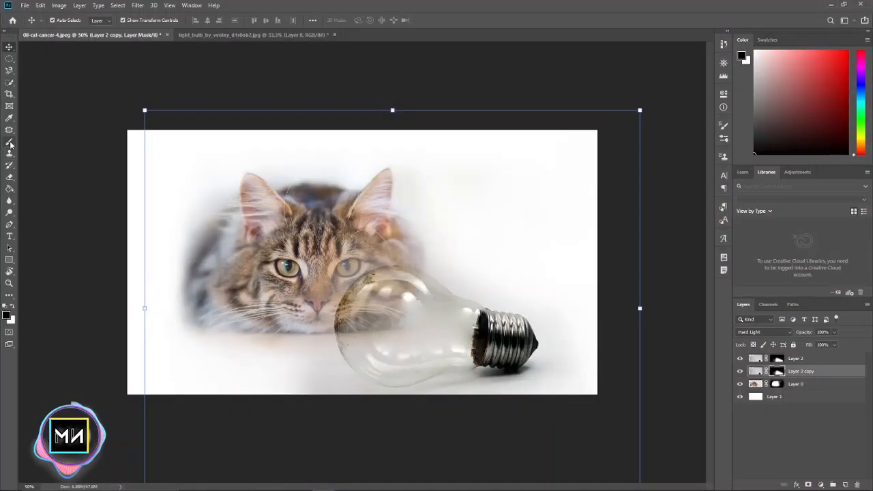
Paint black on the masks of the bulb layers over the cat's forehead, eye and nose to clear the haze
key("ctrl+plus")
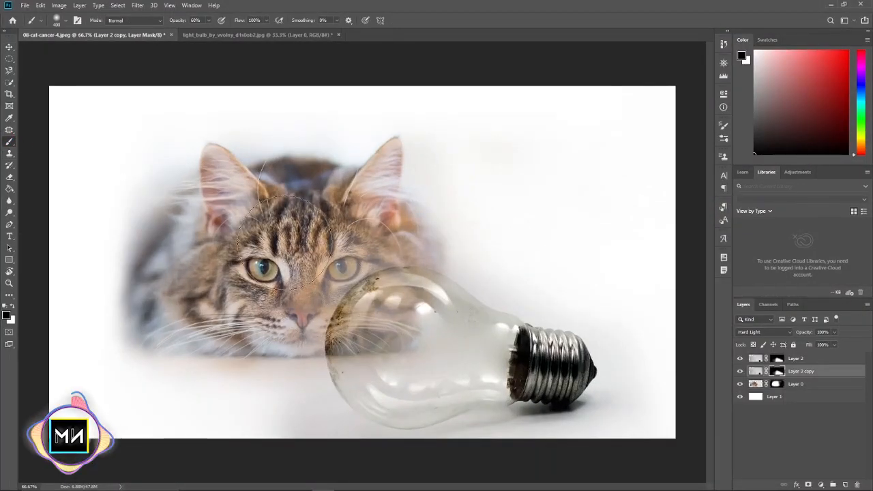
key("ctrl+plus")
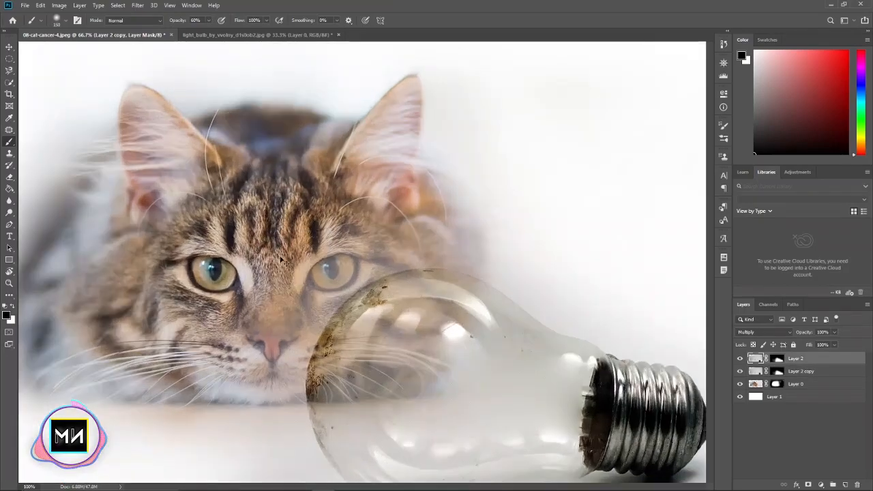
key("]")
key("]")
mouse_move(335, 216)
left_mouse_down()
mouse_move(362, 249)
mouse_move(281, 334)
left_mouse_up()
key("ctrl+z")
left_click_drag(274, 304, 268, 321)
left_click_drag(169, 343, 169, 256)
left_click_drag(430, 311, 298, 316)
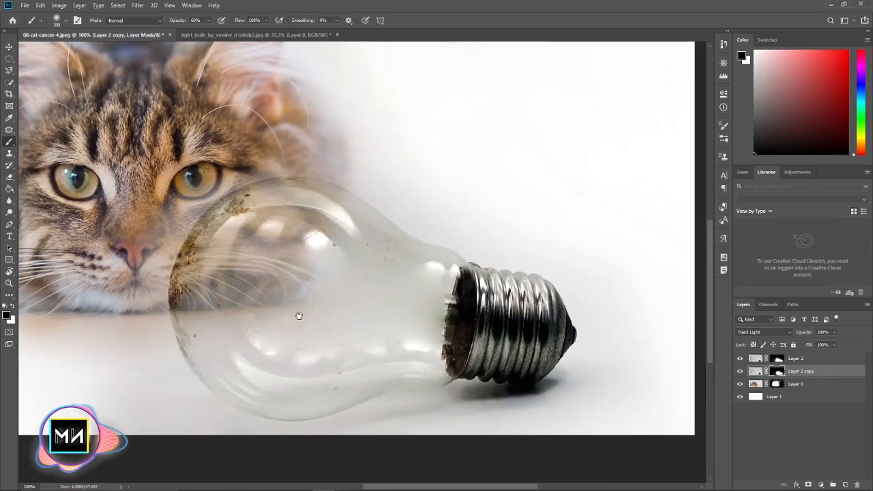
left_click_drag(320, 206, 340, 307)
left_click_drag(225, 281, 368, 354)
Touch up the Layer 2 copy mask around the cat's ear above the bulb with a 177 px brush, and deselect the layer
key("p")
key("b")
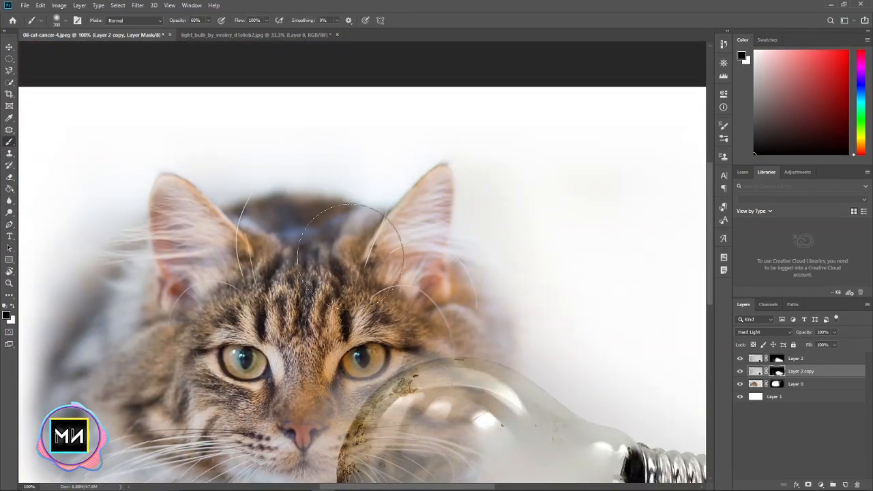
right_click(406, 300)
key("Escape")
key("ctrl+0")
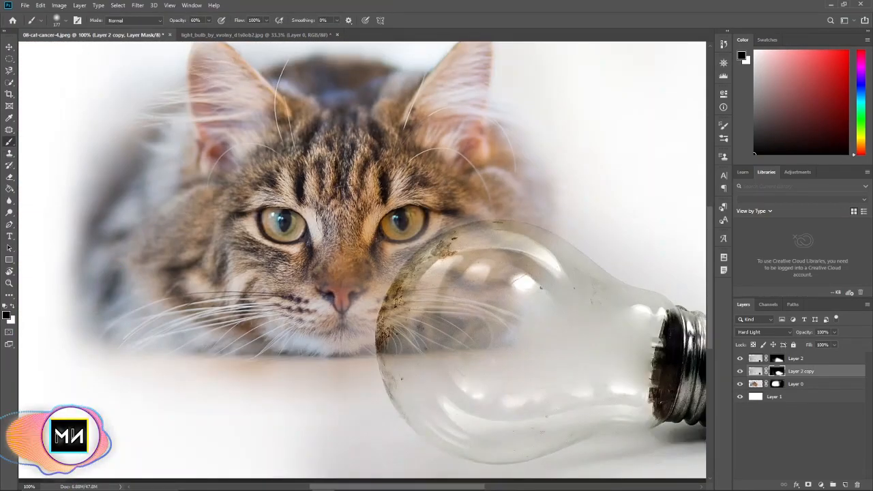
key("ctrl+minus")
key("ctrl+minus")
left_click(9, 47)
left_click(556, 98)
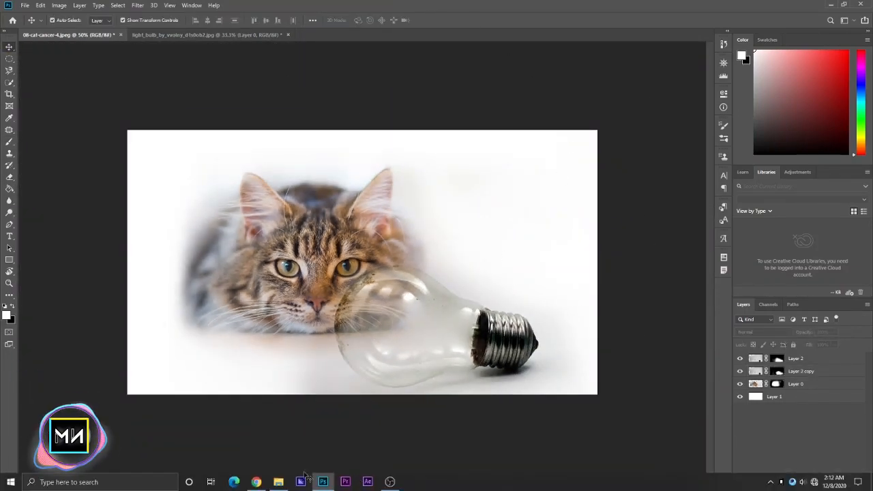
Place the underwater stock image into the document, scale it to about 37.8%, and position it over the bulb
left_click(279, 481)
left_click_drag(645, 339, 338, 256)
left_click(682, 328)
left_click_drag(328, 295, 159, 332)
left_click_drag(540, 305, 518, 300)
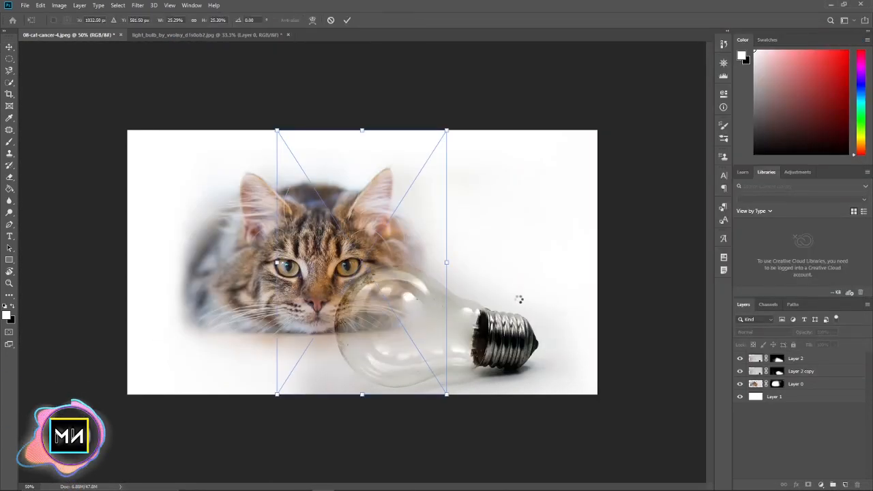
left_click_drag(450, 261, 482, 355)
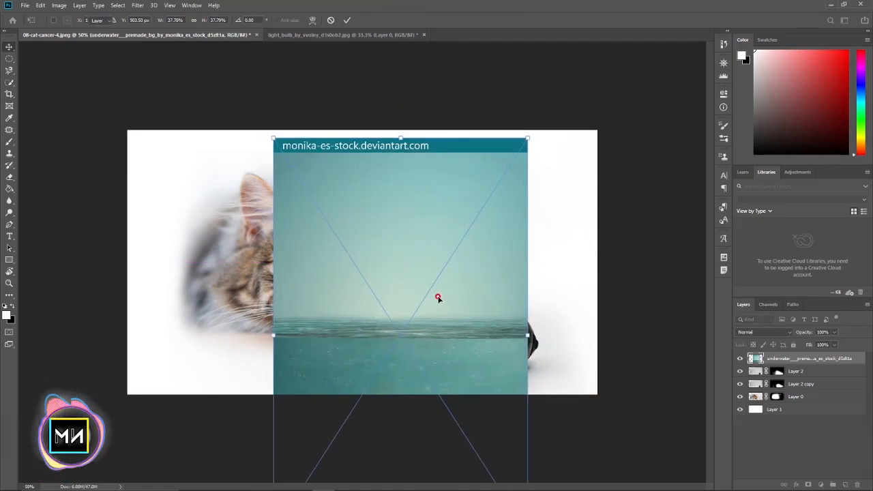
key("Return")
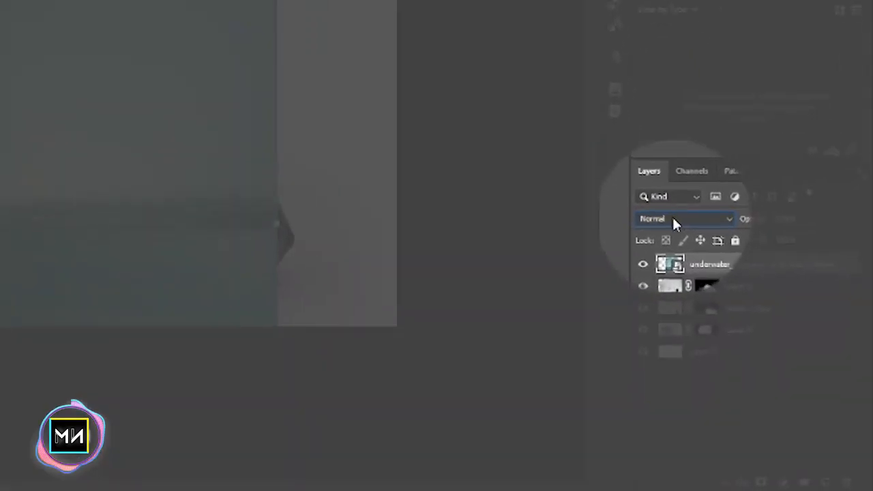
Set the underwater layer to Hard Light and shift and tilt it slightly so its waterline crosses the middle of the bulb
left_click(757, 332)
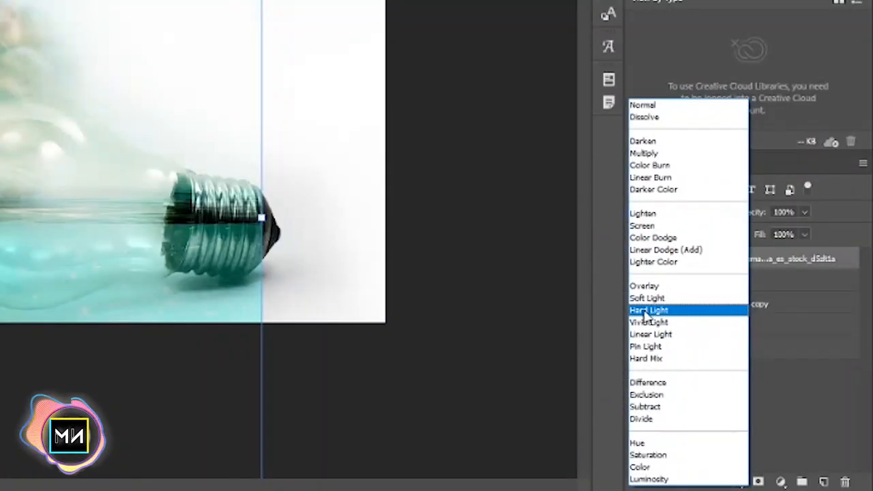
left_click(647, 311)
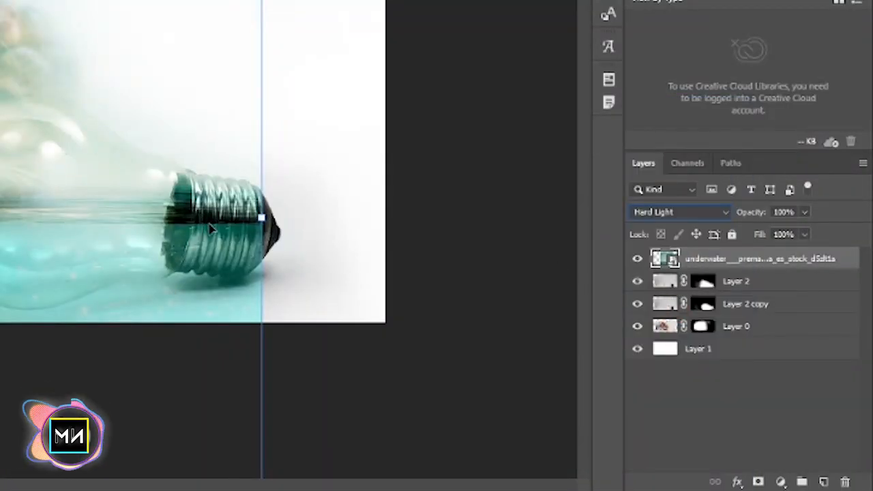
left_click_drag(220, 224, 239, 225)
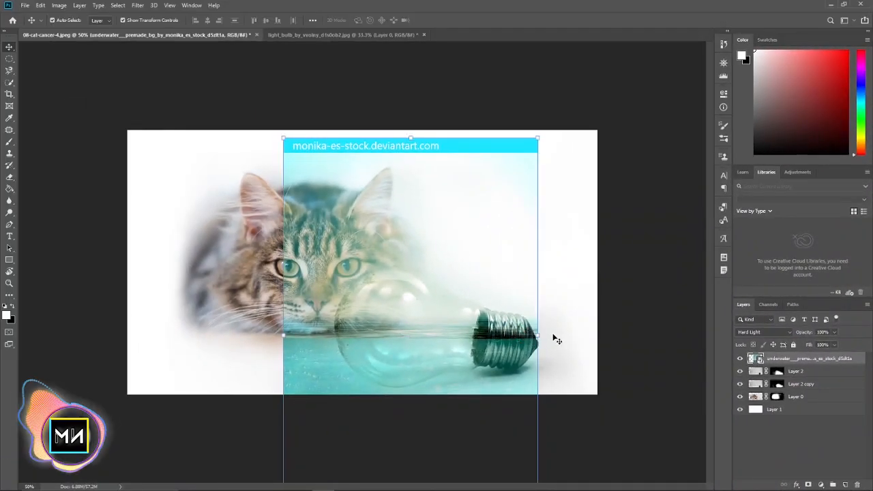
left_click_drag(547, 334, 548, 344)
left_click_drag(472, 328, 477, 330)
left_click_drag(564, 346, 559, 333)
left_click_drag(503, 337, 504, 342)
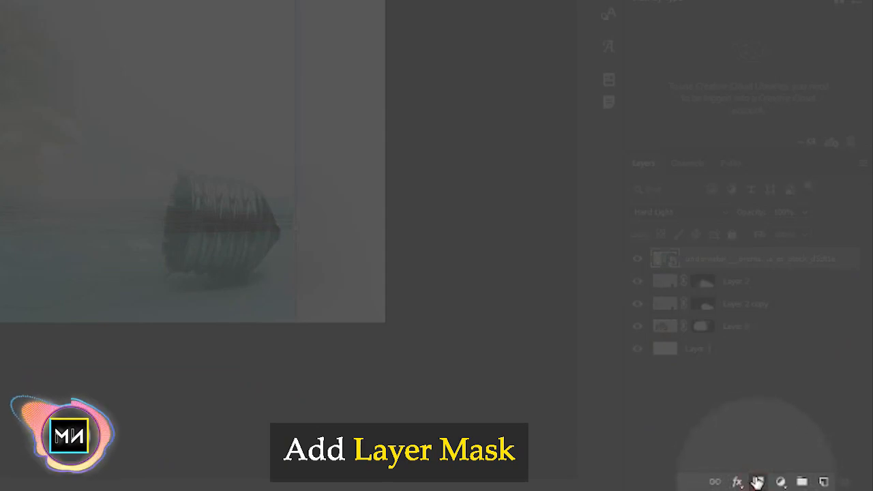
Add a layer mask to the underwater layer and paint out the watermark strip along its upper edge
left_click(757, 482)
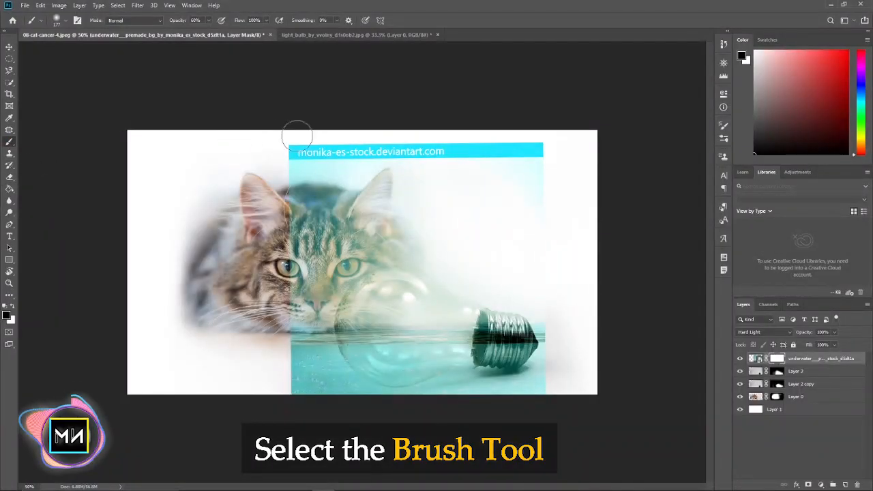
mouse_move(259, 151)
left_mouse_down()
mouse_move(440, 136)
mouse_move(483, 150)
left_mouse_up()
left_click_drag(323, 148, 495, 145)
mouse_move(571, 133)
left_mouse_down()
mouse_move(562, 151)
mouse_move(353, 158)
left_mouse_up()
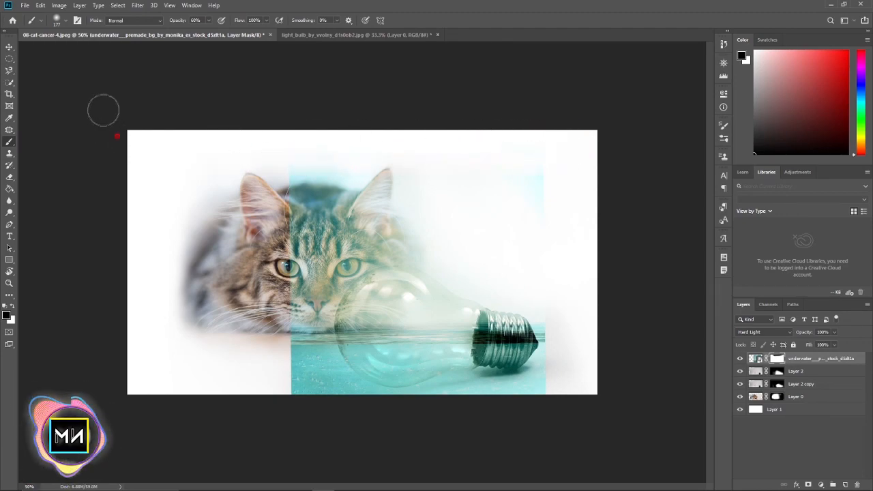
Set the brush opacity to 15% and size to 369 px, and mask the underwater layer off the cat and surrounding background
left_click_drag(186, 24, 183, 25)
right_click(244, 104)
right_click(416, 138)
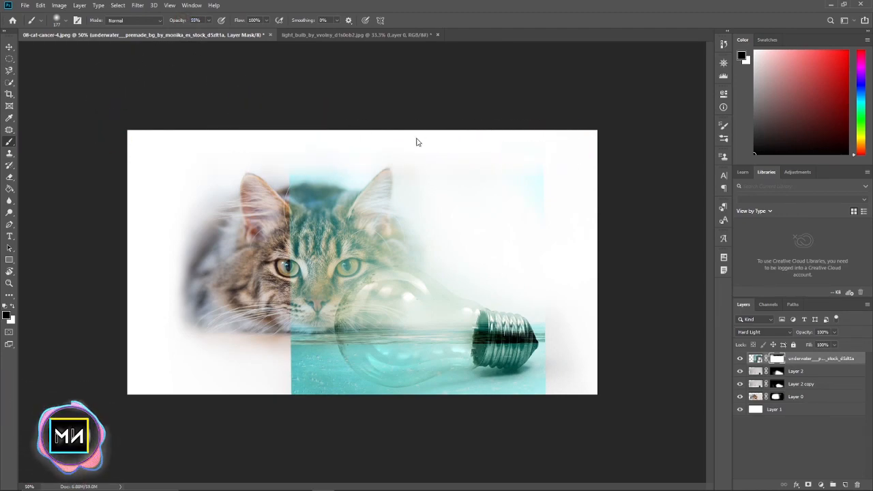
left_click_drag(505, 161, 507, 161)
left_click_drag(256, 180, 361, 168)
right_click(472, 162)
left_click_drag(561, 186, 567, 186)
left_click_drag(304, 203, 409, 208)
mouse_move(483, 208)
left_mouse_down()
mouse_move(437, 171)
mouse_move(259, 182)
mouse_move(162, 264)
mouse_move(248, 256)
mouse_move(283, 362)
left_mouse_up()
left_click_drag(549, 353, 547, 364)
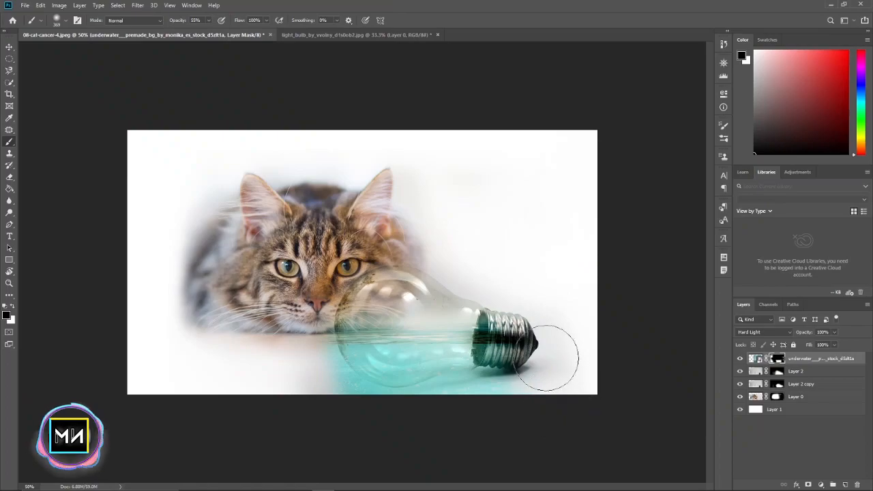
Use a much smaller brush to mask the underwater layer off the screw base and the glass above the waterline
scroll(532, 355, "up", 2)
key("bracketleft")
key("bracketleft")
key("bracketleft")
key("bracketleft")
key("bracketleft")
key("bracketleft")
key("bracketleft")
key("bracketleft")
key("bracketleft")
left_click_drag(366, 272, 318, 279)
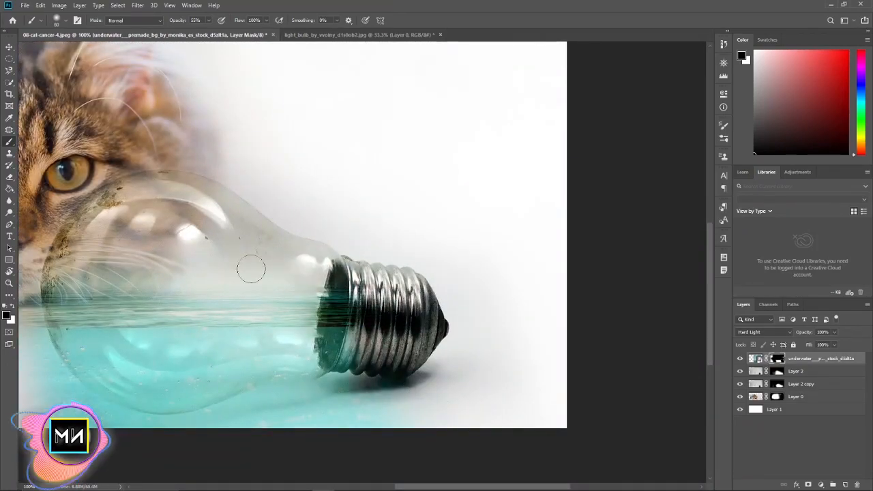
left_click_drag(101, 275, 400, 283)
left_click_drag(319, 314, 296, 268)
Mask out the water spilling past the bulb's lower outline, varying the brush size to follow the glass edge
key("bracketright")
key("bracketright")
key("bracketright")
key("bracketright")
mouse_move(352, 354)
left_mouse_down()
mouse_move(370, 368)
mouse_move(562, 317)
mouse_move(408, 334)
left_mouse_up()
left_click_drag(442, 369, 553, 335)
left_click_drag(458, 300, 542, 303)
key("bracketleft")
key("bracketleft")
key("bracketleft")
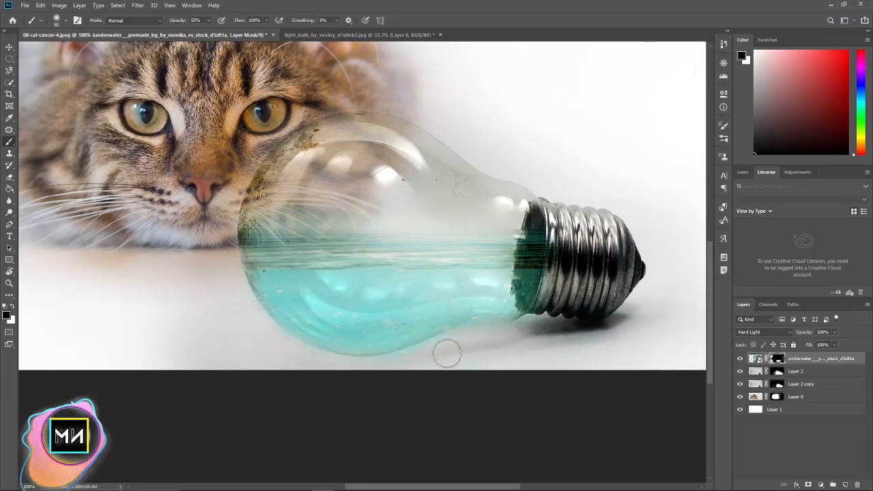
Select the underwater layer and add a Hue/Saturation adjustment layer above it
scroll(336, 248, "down", 2)
scroll(336, 247, "up", 1)
left_click(9, 47)
left_click(27, 60)
left_click(809, 358)
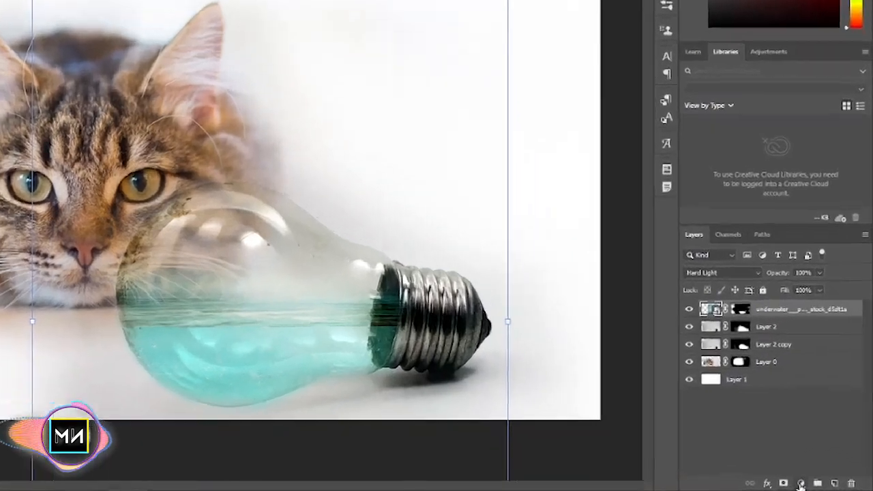
left_click(823, 484)
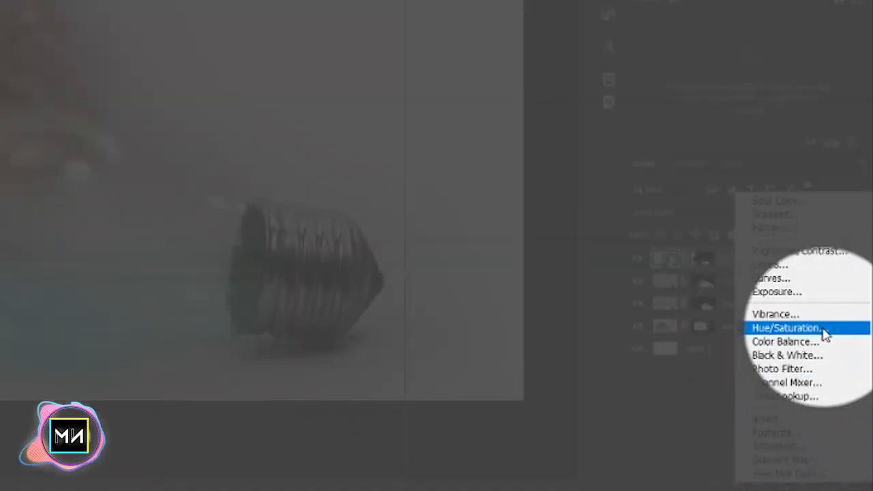
left_click(777, 328)
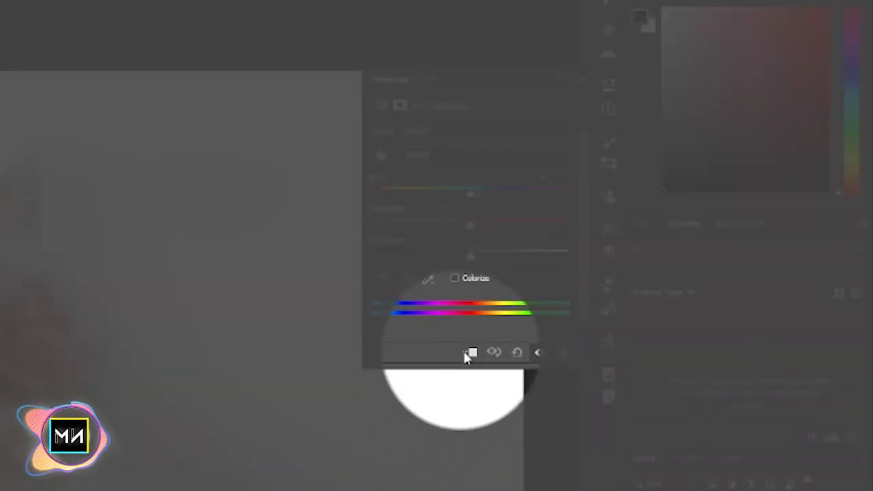
Clip the Hue/Saturation adjustment to the underwater layer, shift its hue to about +10, and raise its saturation
left_click(469, 358)
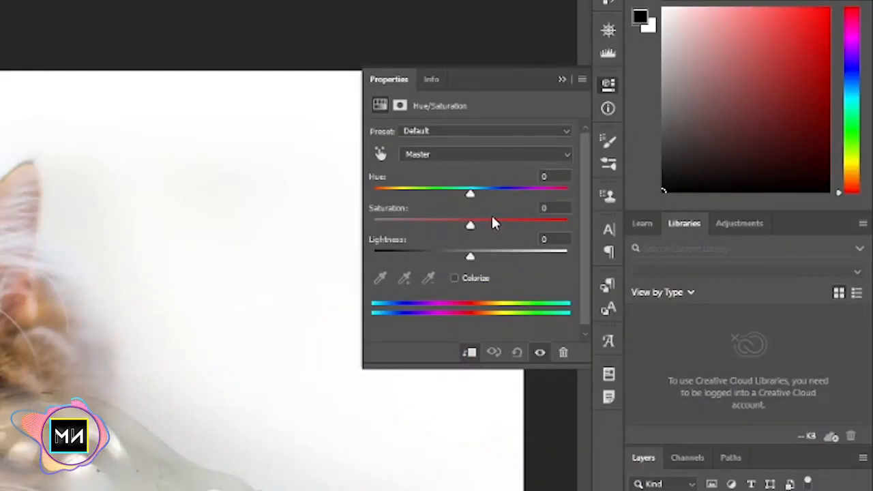
mouse_move(474, 198)
left_mouse_down()
mouse_move(456, 195)
mouse_move(478, 195)
left_mouse_up()
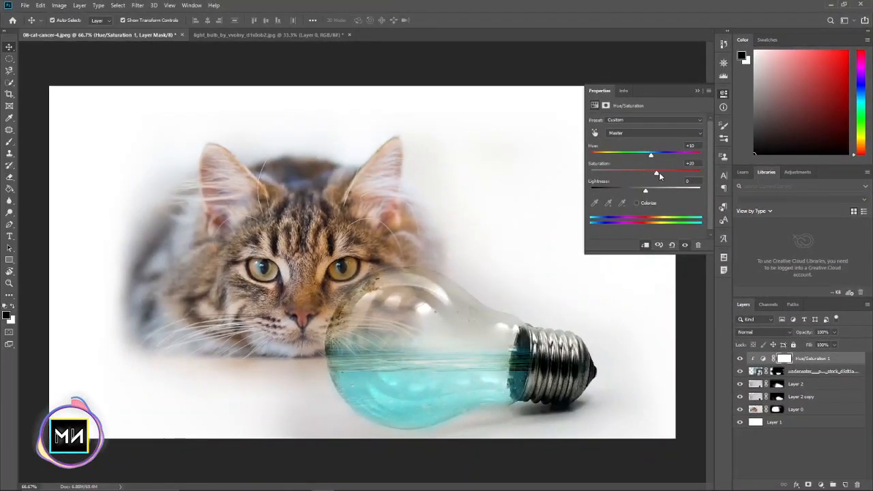
left_click_drag(650, 156, 651, 155)
left_click_drag(646, 193, 668, 173)
left_click(696, 91)
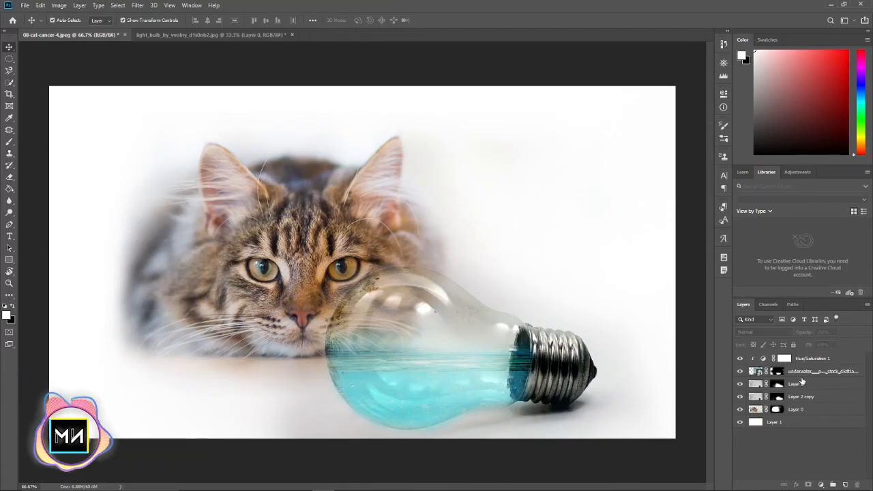
Touch up the underwater layer's mask with the black brush at 15% opacity on the glass around the waterline
left_click(778, 372)
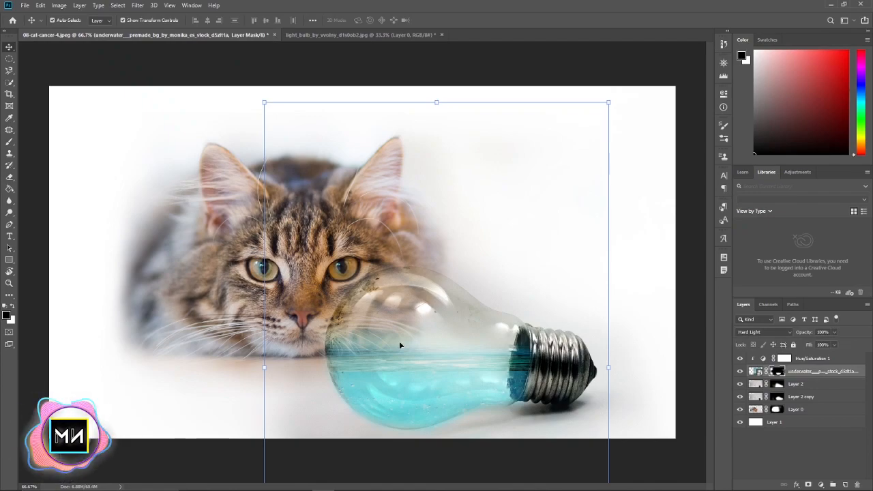
key("b")
key("x")
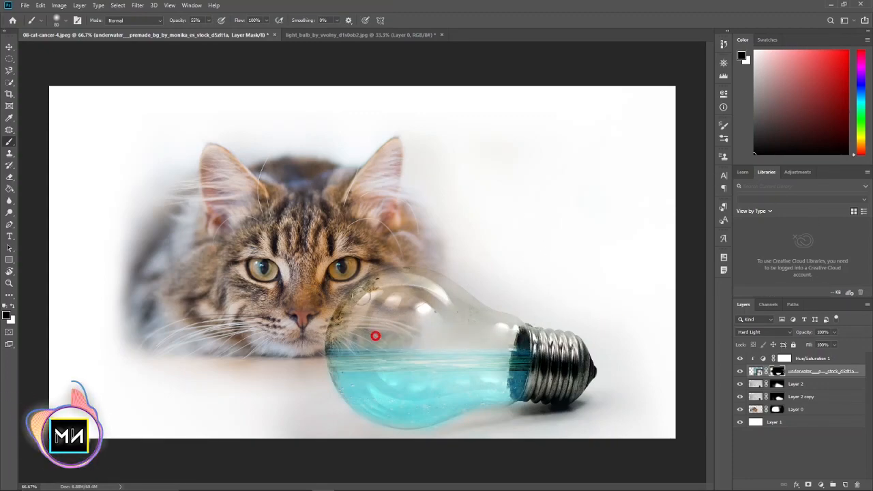
left_click(11, 48)
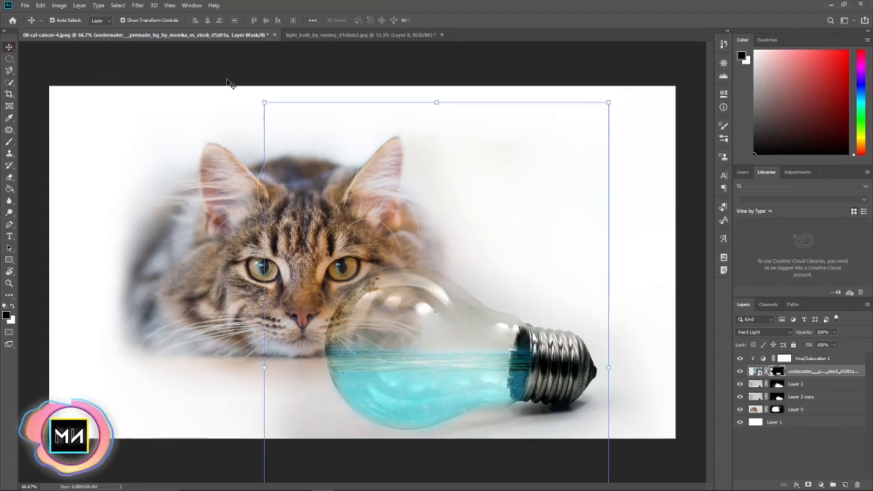
left_click(654, 348)
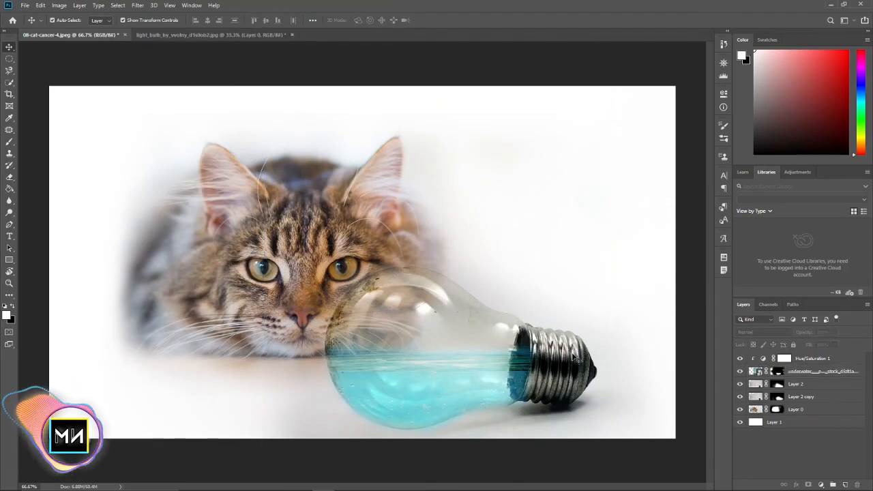
Add a new empty layer directly above Layer 2, beneath the underwater layer
scroll(575, 358, "up", 1)
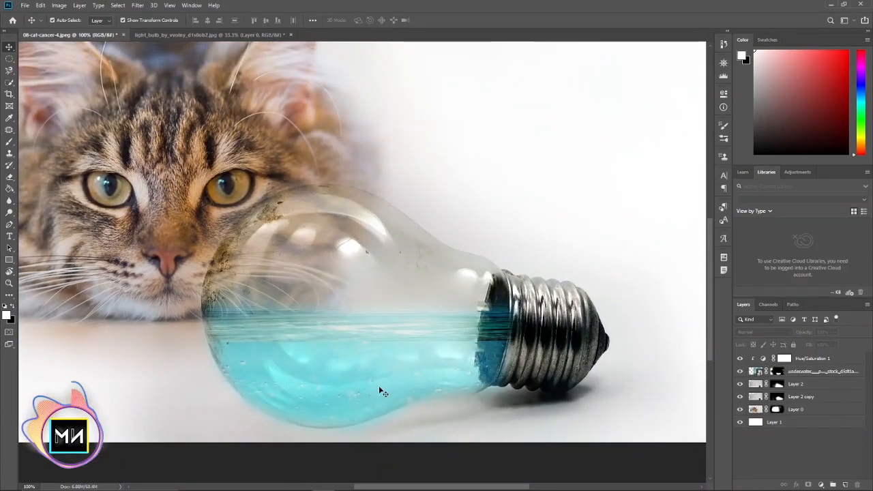
left_click_drag(358, 367, 361, 311)
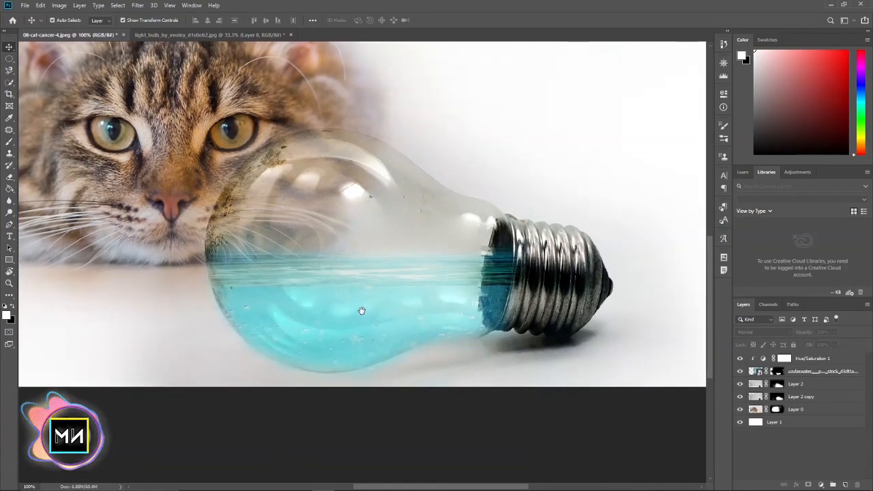
left_click(812, 374)
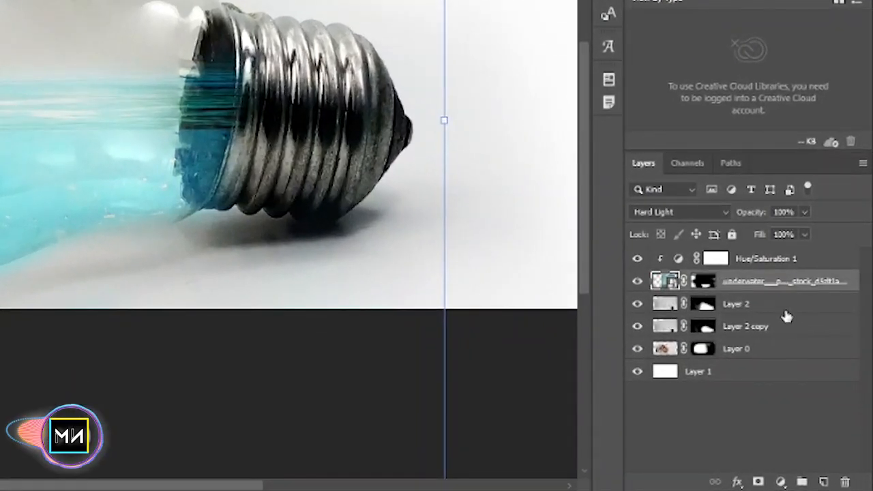
left_click(815, 384)
left_click(824, 483)
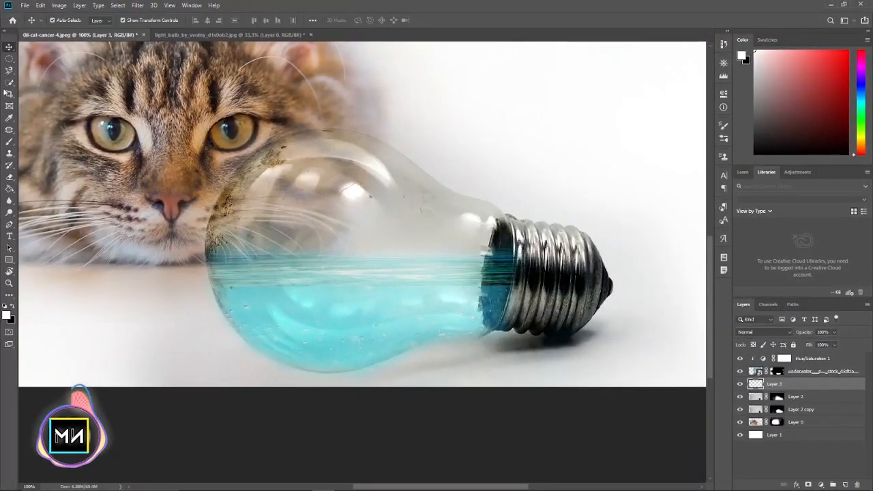
Select the Brush tool and set the foreground colour to light cyan, 62eeff
left_click(9, 142)
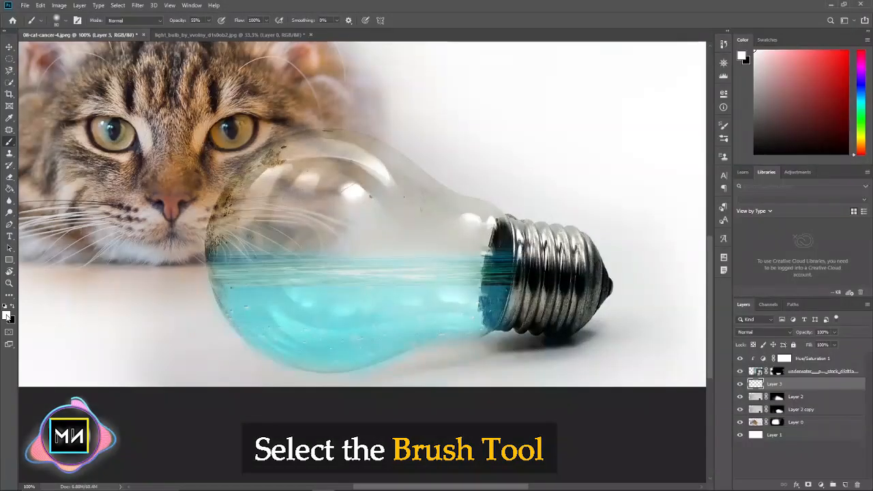
left_click(7, 315)
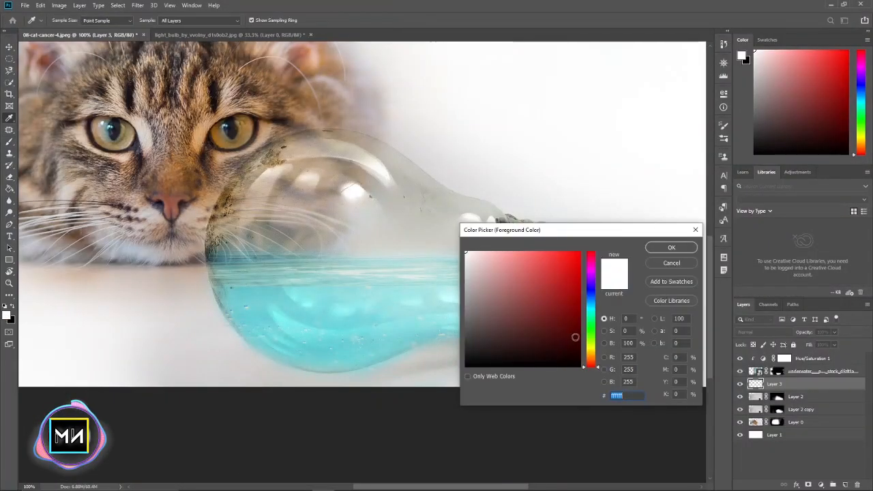
left_click(594, 316)
type("62eeff")
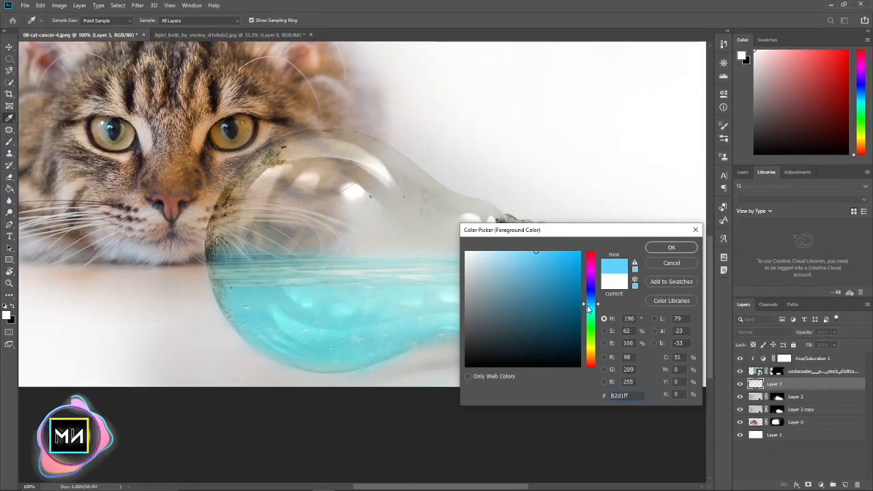
left_click(666, 247)
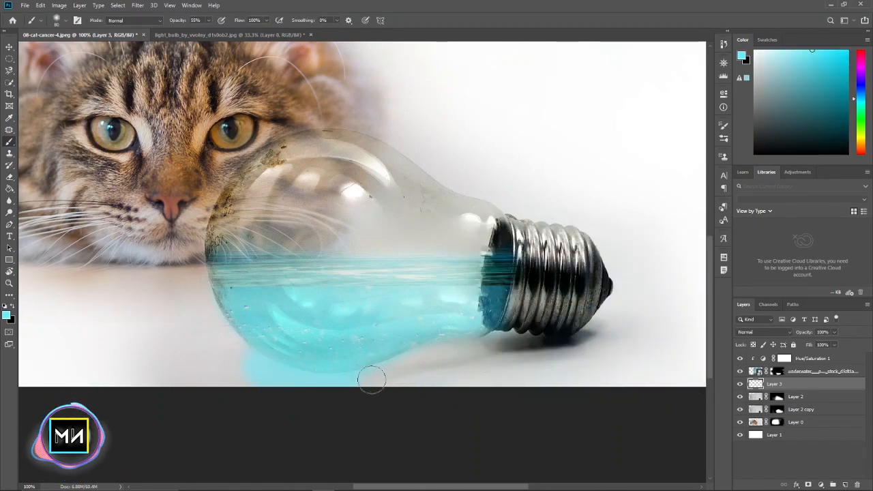
Paint a cyan glow on the ground beneath the bulb and move Layer 3 below Layer 2 copy
mouse_move(384, 382)
left_mouse_down()
mouse_move(431, 352)
mouse_move(416, 382)
mouse_move(507, 351)
mouse_move(481, 389)
mouse_move(507, 348)
mouse_move(569, 345)
mouse_move(526, 394)
mouse_move(533, 360)
left_mouse_up()
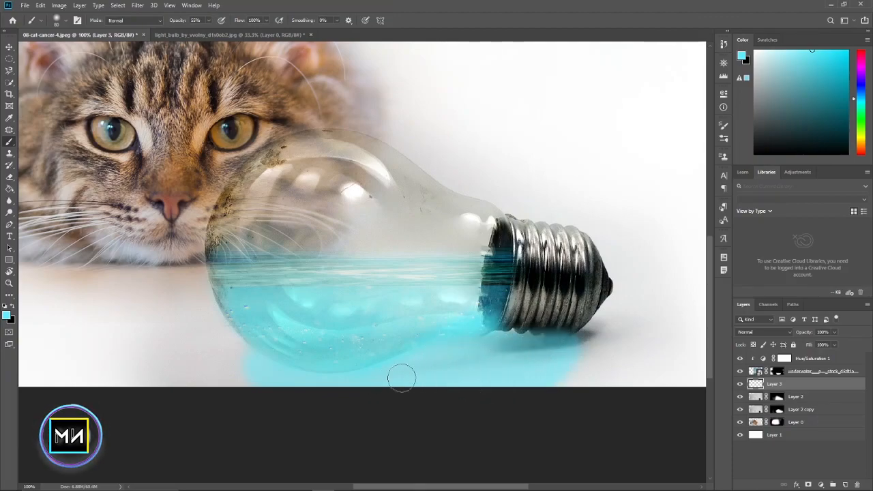
left_click_drag(821, 379, 805, 414)
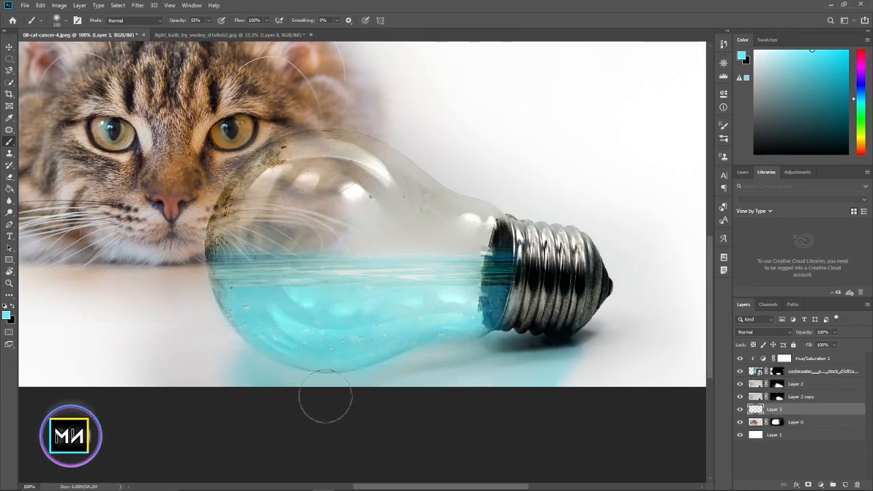
key("ctrl+minus")
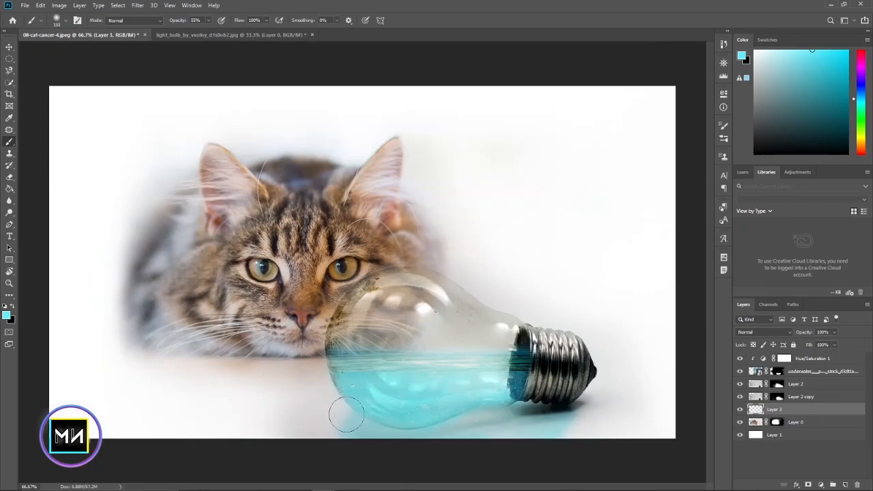
left_click_drag(349, 414, 311, 420)
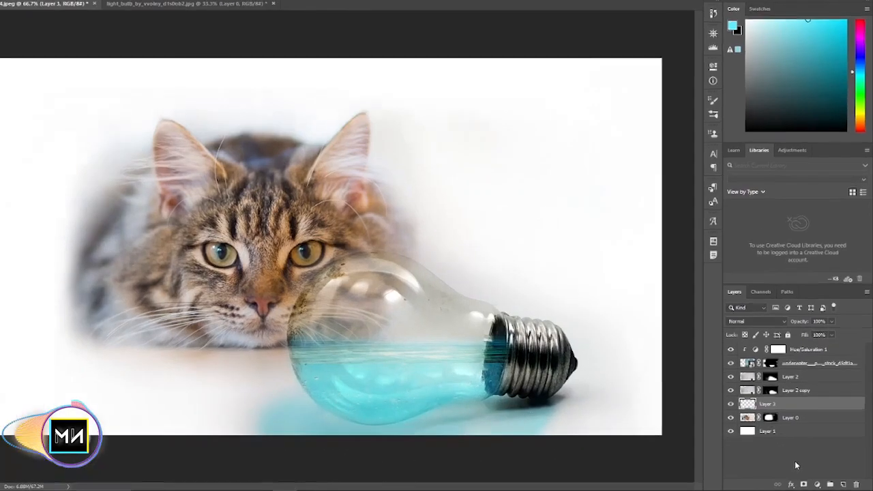
Add a mask to Layer 3 and fade the cyan glow's outer edges in black, enlarging the soft brush to 300 px
left_click(808, 485)
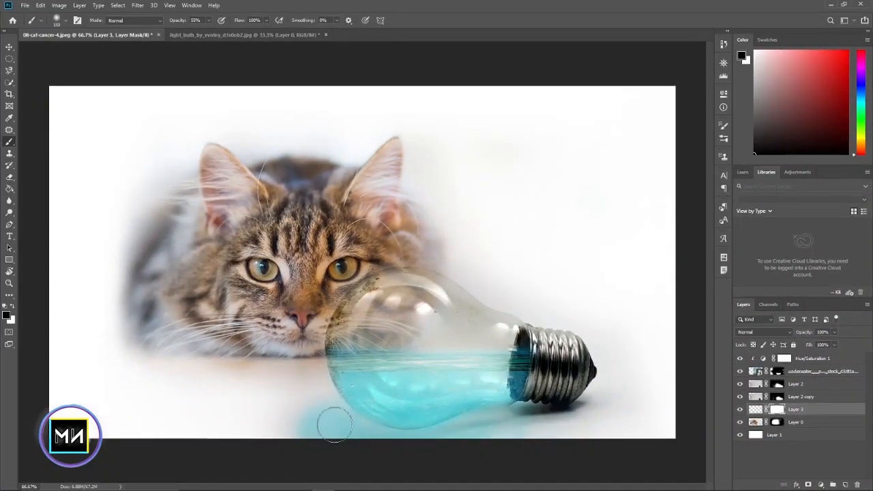
left_click_drag(294, 434, 312, 422)
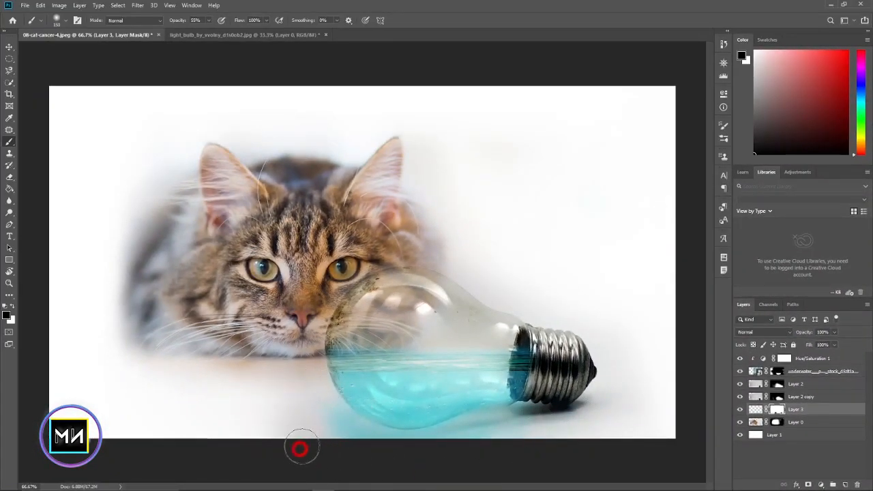
key("bracketright")
key("bracketright")
key("bracketright")
key("bracketright")
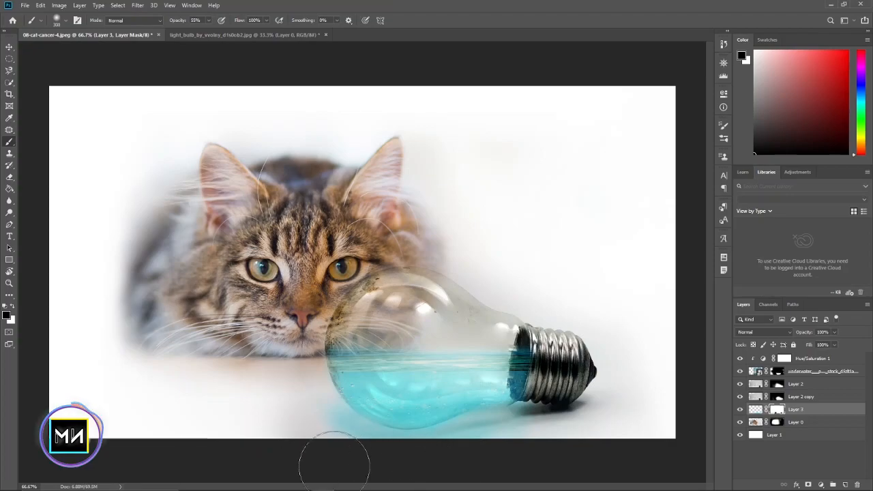
mouse_move(318, 453)
left_mouse_down()
mouse_move(356, 469)
mouse_move(398, 472)
left_mouse_up()
key("ctrl+minus")
key("ctrl+plus")
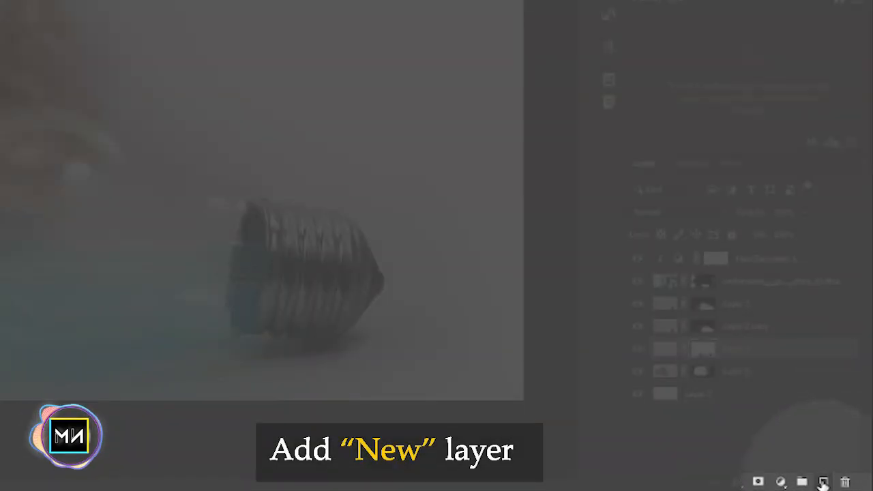
Add a new layer above Layer 3, reduce the brush size, and set the brush opacity to 10%
left_click(833, 483)
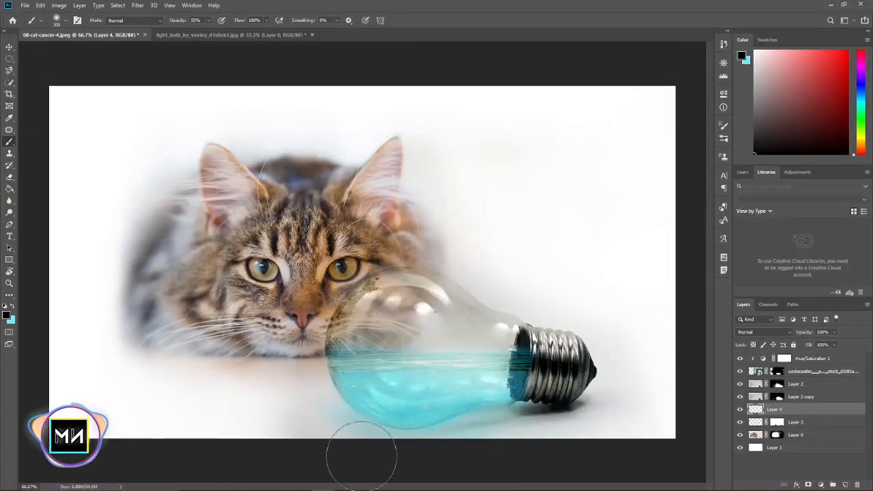
key("bracketleft")
key("bracketleft")
key("bracketleft")
key("bracketleft")
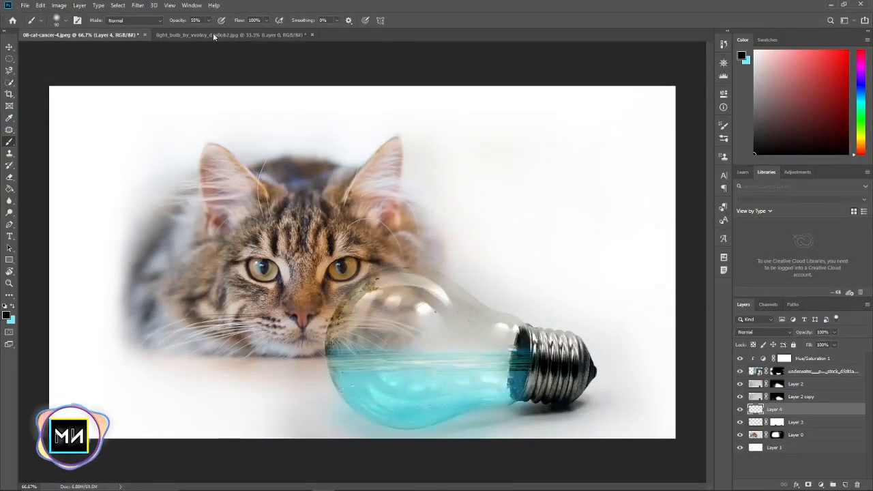
left_click(210, 21)
left_click_drag(190, 32, 190, 32)
Paint a soft black shadow on Layer 4 along the ground beneath the bulb, starting with a 175 px brush
key("bracketright")
key("bracketright")
key("bracketright")
key("bracketright")
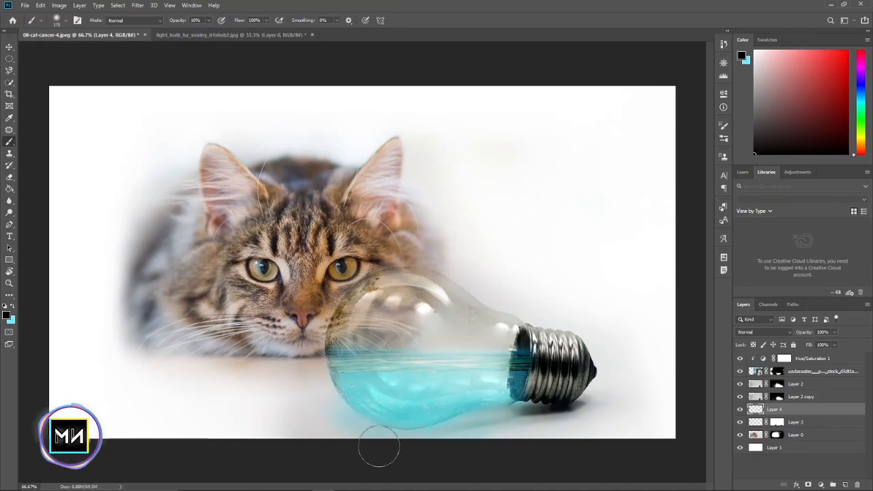
mouse_move(410, 446)
left_mouse_down()
mouse_move(471, 435)
mouse_move(463, 432)
mouse_move(519, 437)
mouse_move(453, 439)
left_mouse_up()
mouse_move(343, 434)
left_mouse_down()
mouse_move(323, 432)
mouse_move(469, 444)
left_mouse_up()
key("ctrl+minus")
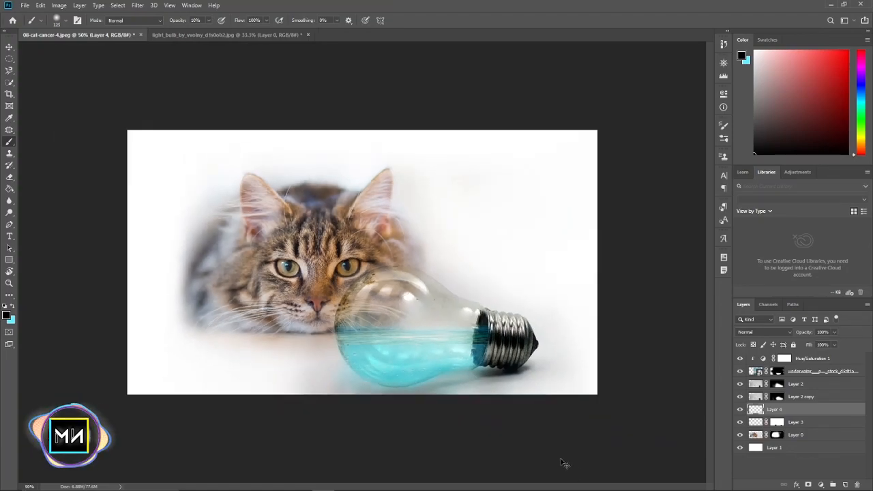
key("ctrl+plus")
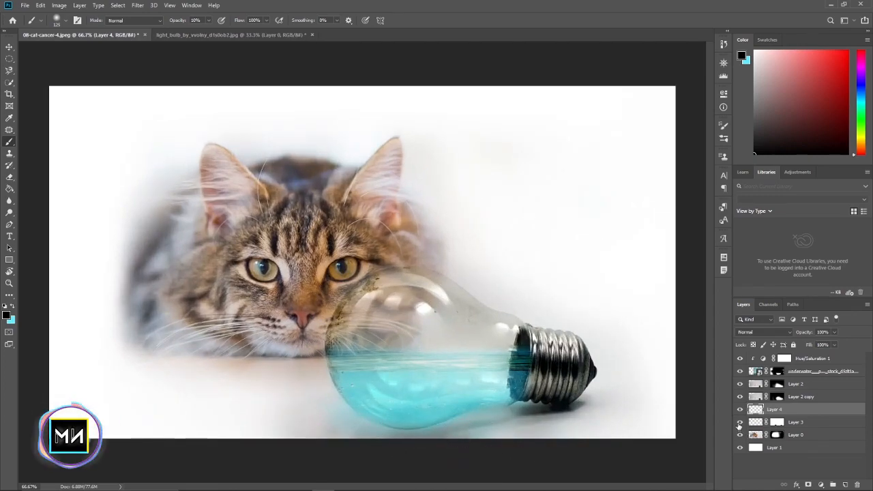
Add another new empty layer directly above Layer 2
left_click(803, 383)
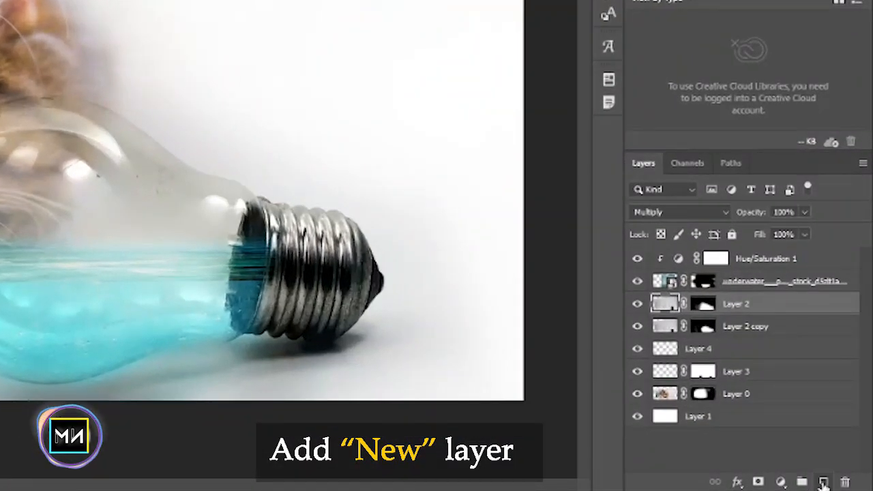
left_click(823, 482)
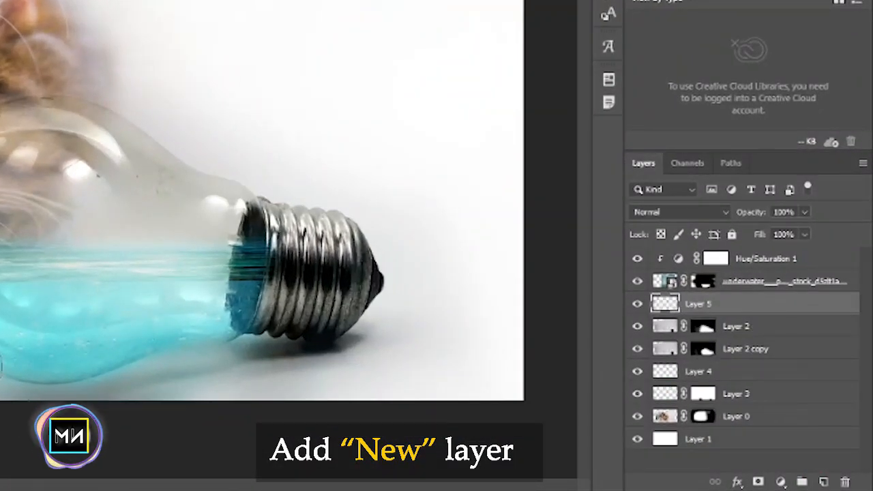
left_click(641, 306, "alt")
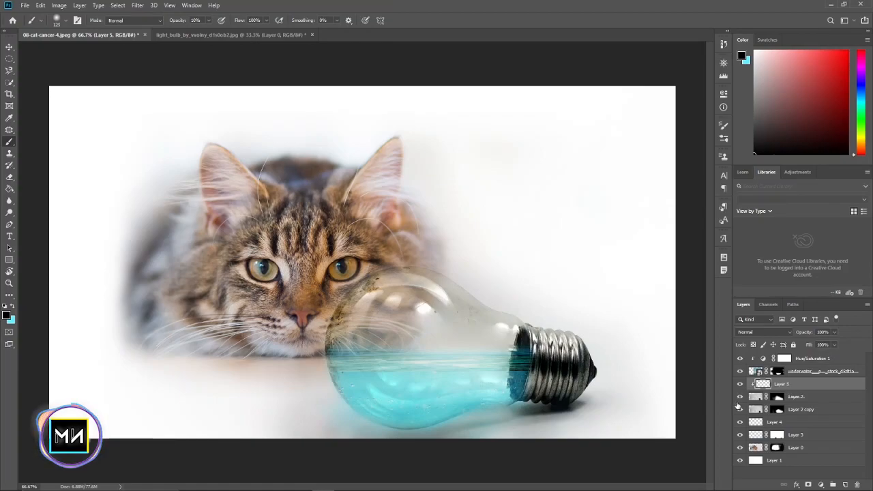
left_click_drag(794, 391, 766, 402)
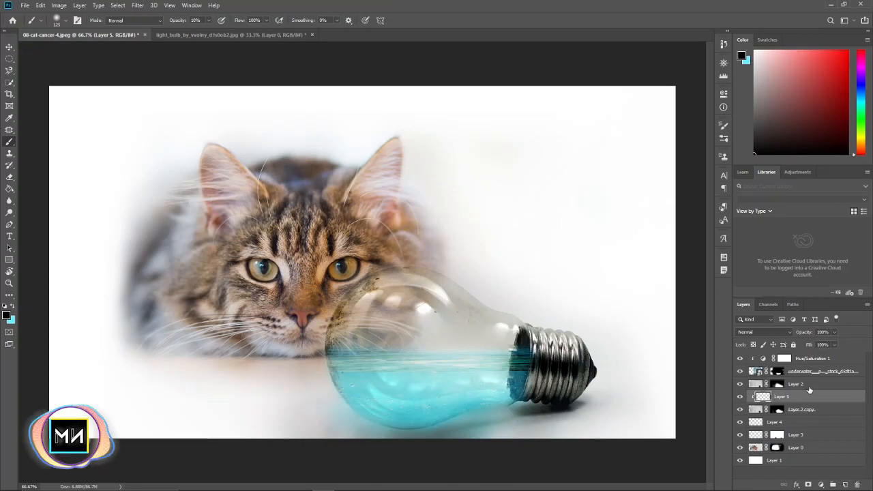
key("ctrl+plus")
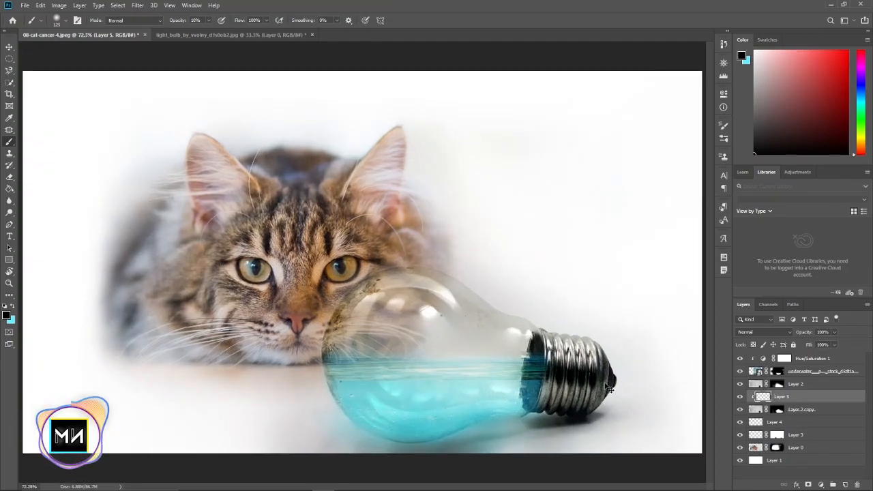
key("ctrl+z")
Move Layer 5 above the Hue/Saturation adjustment and paint soft black shading along the bulb's lower part at 10% opacity
mouse_move(820, 397)
left_mouse_down()
mouse_move(821, 385)
mouse_move(783, 353)
left_mouse_up()
left_click(820, 390, "alt")
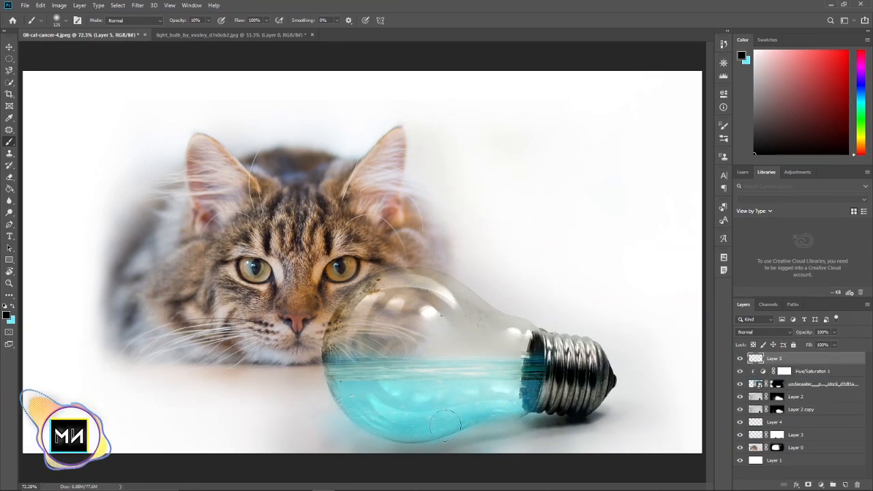
mouse_move(377, 426)
left_mouse_down()
mouse_move(417, 431)
mouse_move(518, 409)
left_mouse_up()
mouse_move(373, 419)
left_mouse_down()
mouse_move(398, 439)
mouse_move(542, 440)
left_mouse_up()
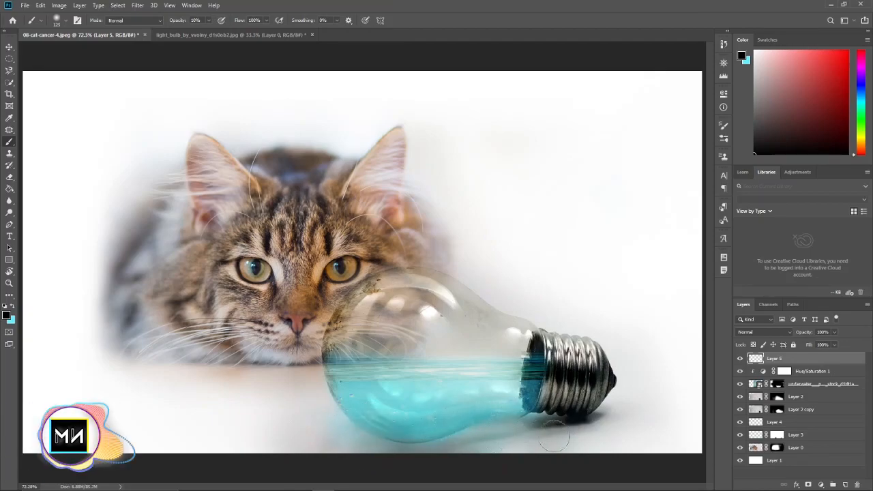
Paint more soft black shading along the lower curve of the bulb on Layer 5 with a larger brush
key("ctrl+minus")
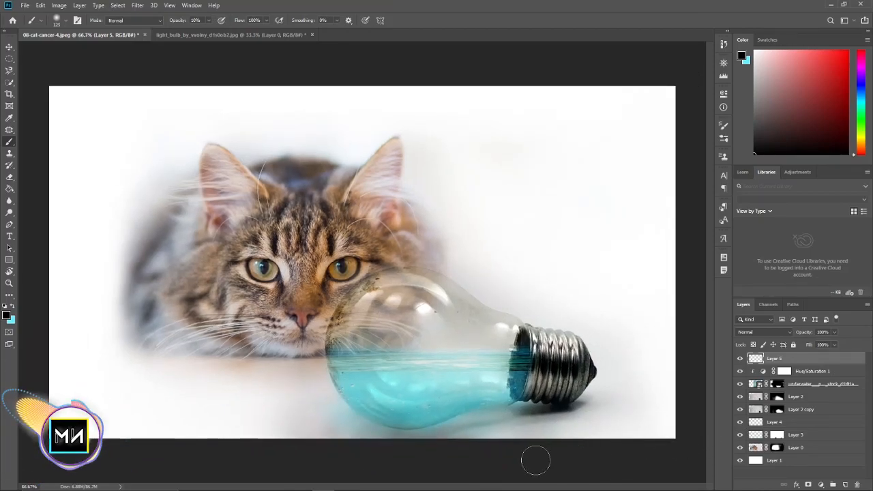
key("bracketright")
key("bracketright")
mouse_move(429, 448)
left_mouse_down()
mouse_move(517, 436)
mouse_move(523, 426)
mouse_move(474, 432)
mouse_move(517, 415)
mouse_move(488, 417)
mouse_move(499, 402)
mouse_move(450, 421)
mouse_move(361, 406)
left_mouse_up()
key("bracketleft")
key("bracketleft")
key("bracketleft")
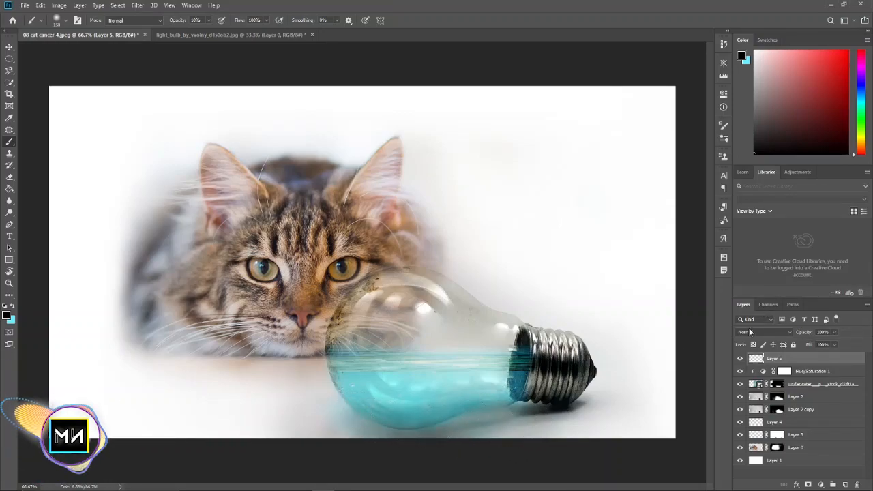
Clip Layer 5 to the layers below and brush soft black shading along the bulb's lower edge
left_click_drag(774, 360, 772, 367)
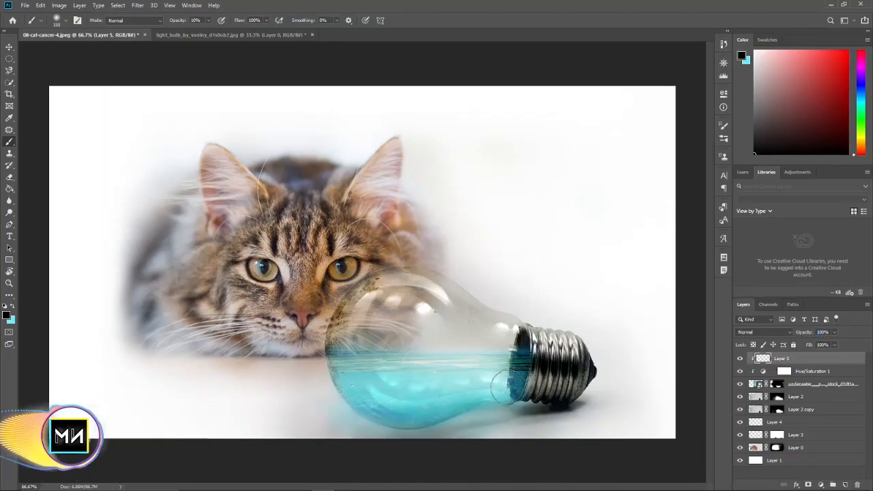
mouse_move(385, 435)
left_mouse_down()
mouse_move(398, 425)
mouse_move(353, 411)
left_mouse_up()
left_click_drag(442, 419, 393, 413)
key("bracketright")
key("bracketright")
key("bracketright")
key("bracketright")
mouse_move(569, 424)
left_mouse_down()
mouse_move(327, 446)
mouse_move(487, 451)
left_mouse_up()
key("ctrl+minus")
key("ctrl+plus")
Place the goldfish_PNG73 and goldfish_PNG75 images from the tutoriyal 15 folder into the cat document
key("v")
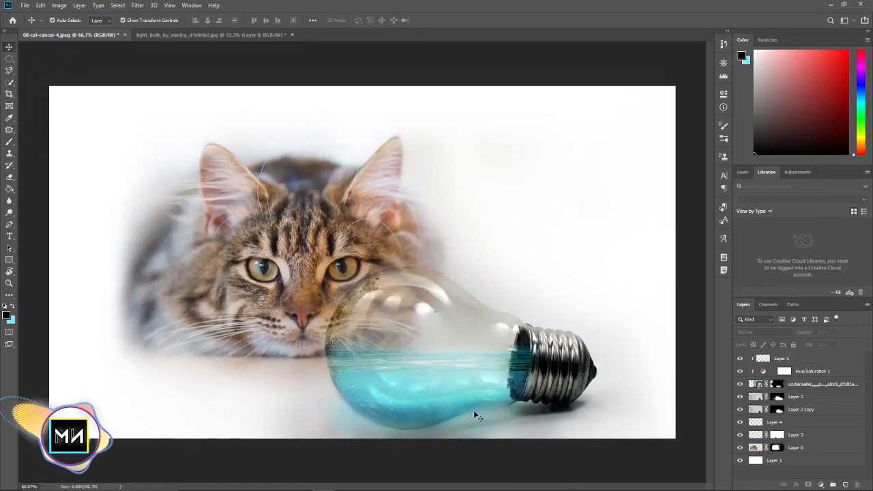
left_click(279, 482)
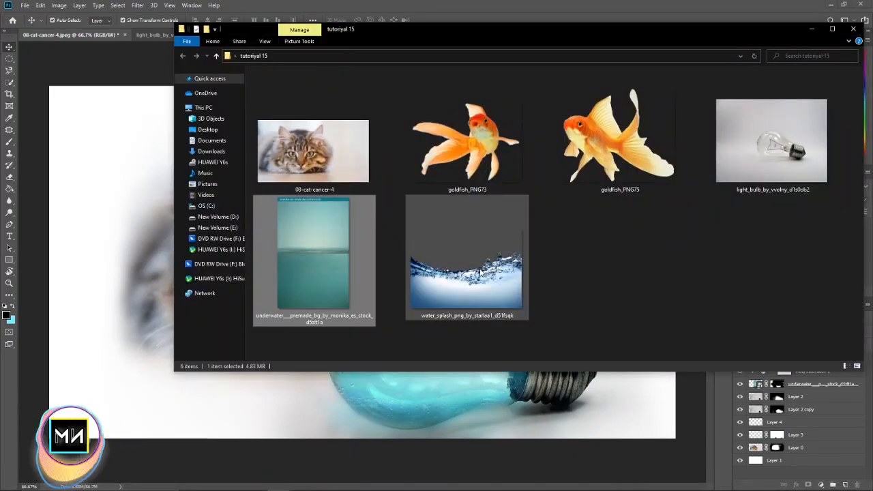
left_click_drag(689, 134, 446, 411)
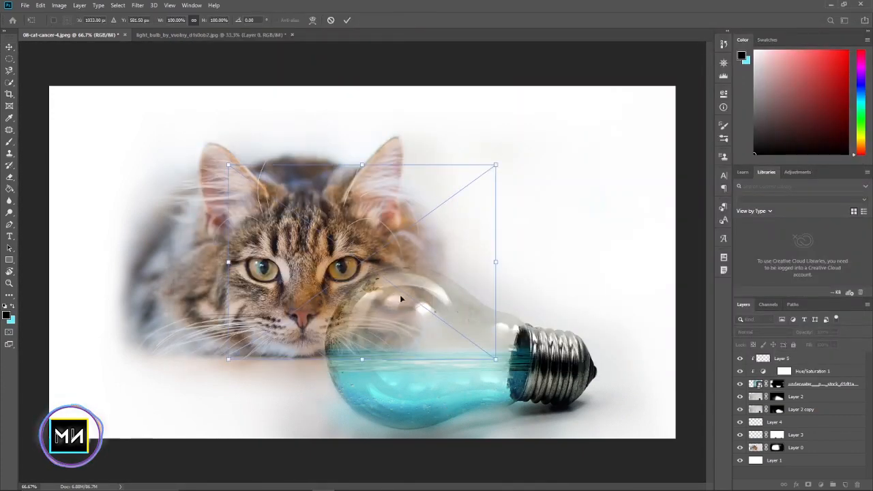
key("Return")
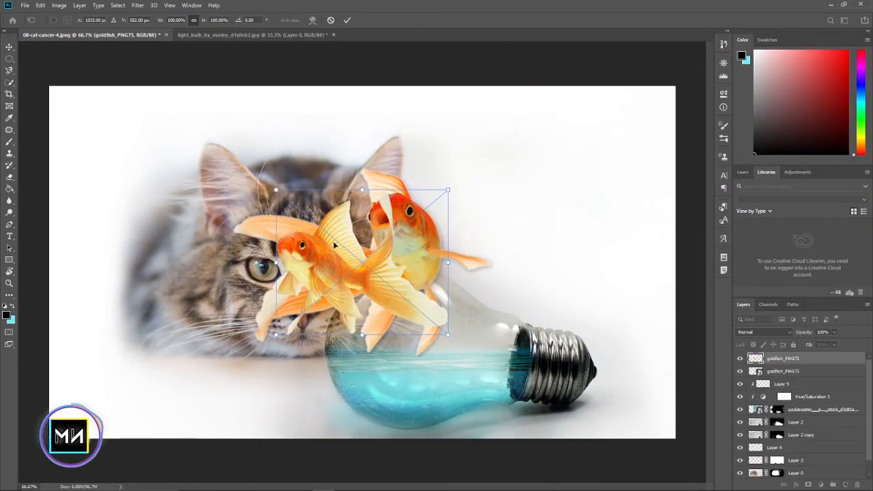
key("Return")
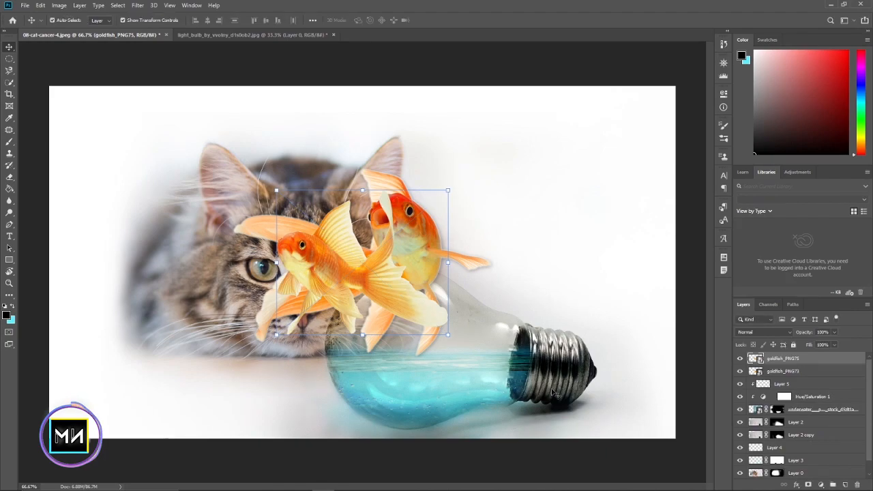
Hide goldfish_PNG75, scale goldfish_PNG73 to 39%, tilt it about -10.7°, and place it in the bulb's water near the metal base
left_click(740, 358)
left_click(413, 224)
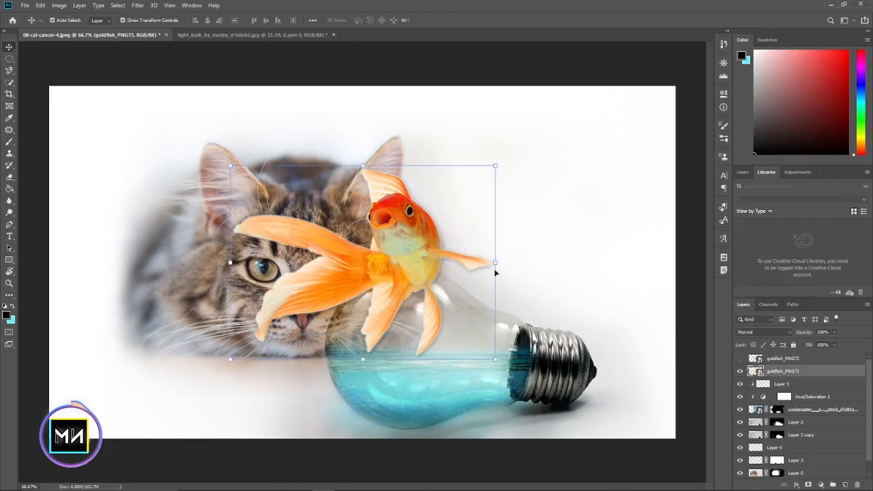
left_click_drag(493, 261, 595, 344)
left_click_drag(530, 341, 452, 335)
left_click_drag(517, 342, 520, 370)
left_click_drag(530, 315, 520, 303)
left_click_drag(468, 359, 454, 367)
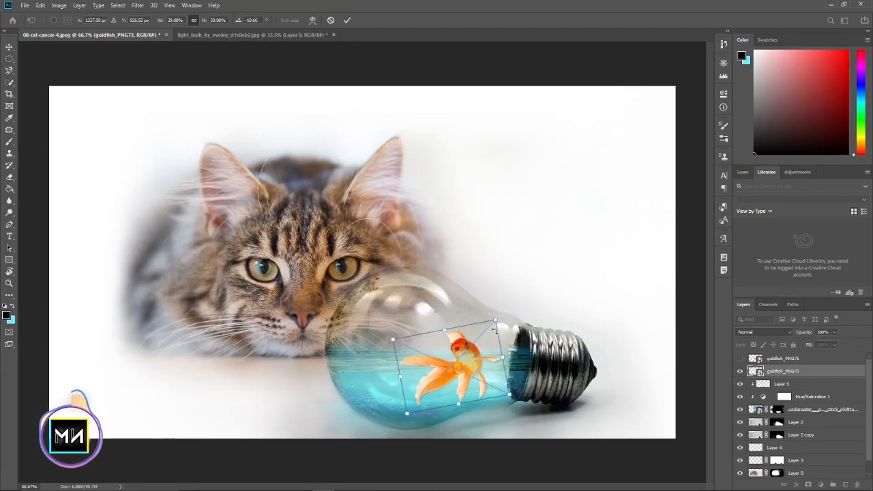
key("Return")
left_click(700, 306)
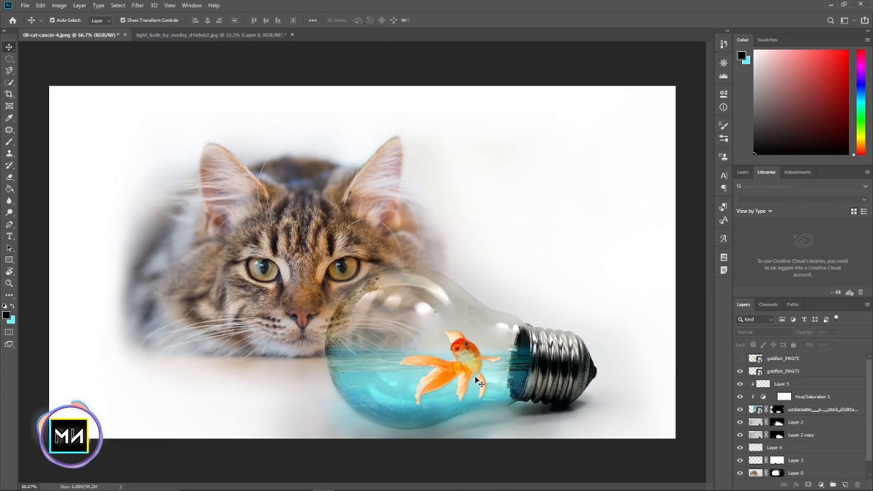
Shift goldfish_PNG73 slightly closer to the bulb's metal base and rotate it to about -14.4°
left_click(475, 354)
left_click_drag(469, 362, 483, 361)
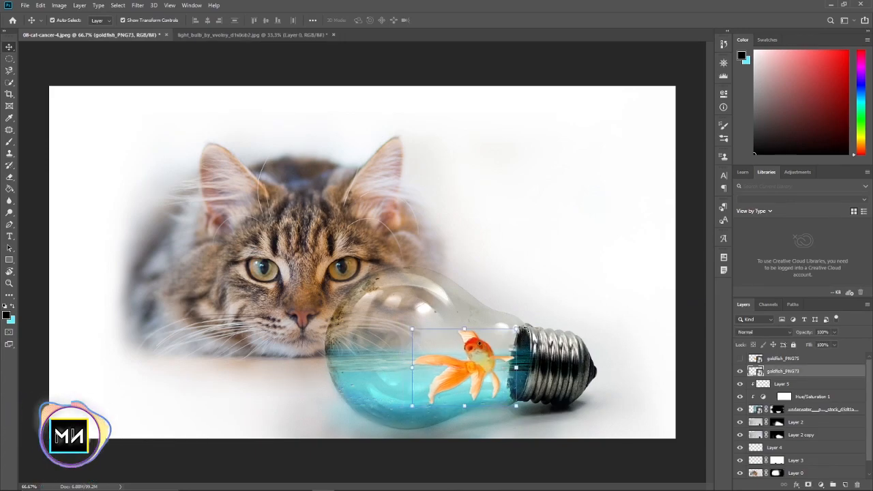
key("ctrl+t")
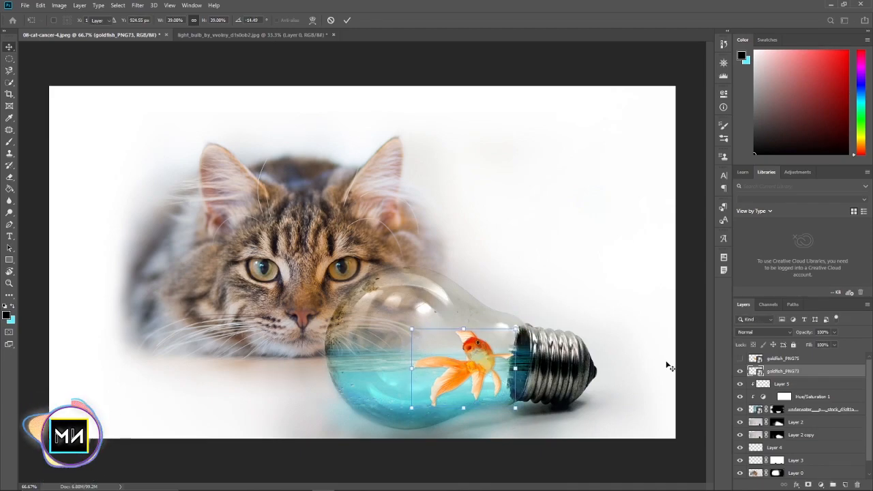
left_click(666, 364)
left_click(686, 374)
Show goldfish_PNG75 again, shrink it, and position it in the water at the rounded end of the bulb near the cat
left_click(785, 359)
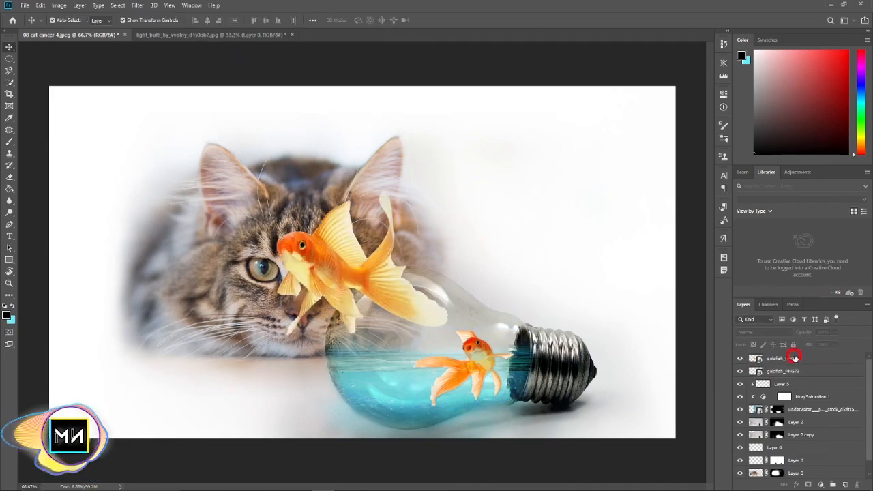
left_click_drag(430, 201, 339, 259)
left_click_drag(314, 304, 380, 375)
left_click_drag(418, 339, 407, 350)
left_click_drag(353, 374, 364, 368)
key("Return")
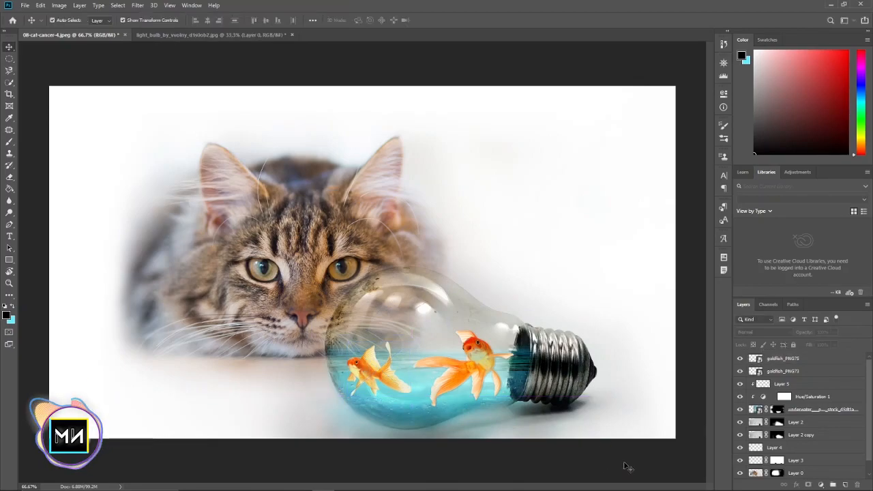
Place the water_splash_png_by_starlaa1_d51fsqk image and enlarge it to about 575% so it covers the bulb
key("ctrl+minus")
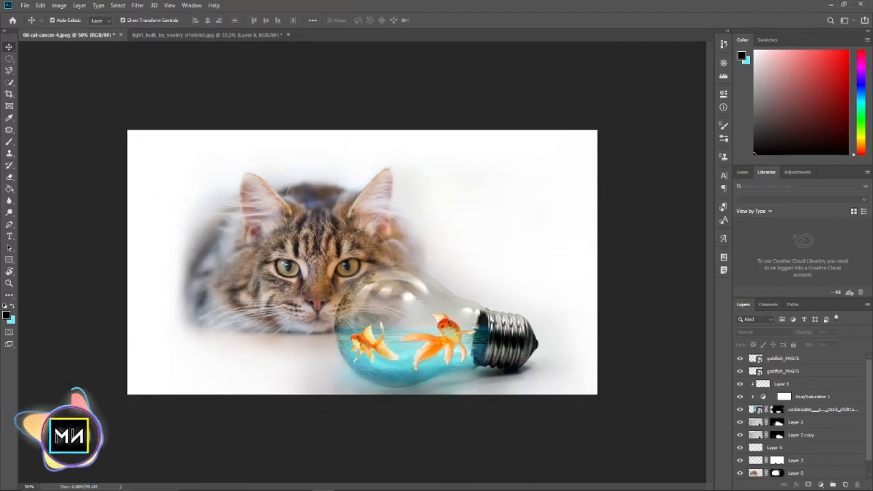
left_click(253, 481)
left_click_drag(478, 247, 458, 383)
left_click_drag(385, 279, 632, 403)
left_click_drag(535, 337, 493, 307)
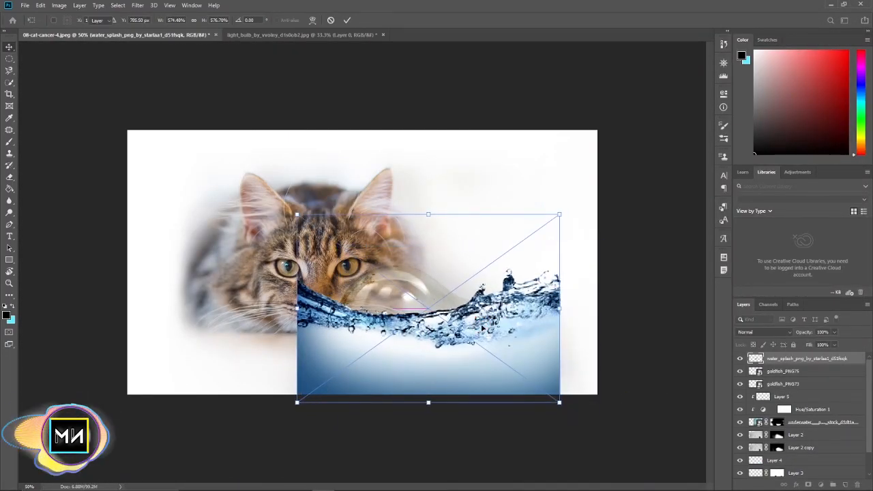
key("Return")
key("ctrl+plus")
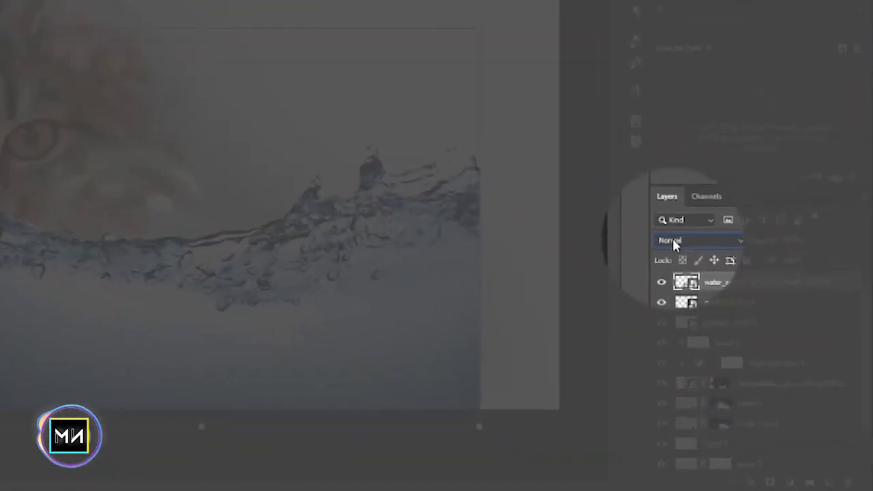
Set the water splash layer's blend mode to Hard Light and its opacity to 75%
left_click(762, 332)
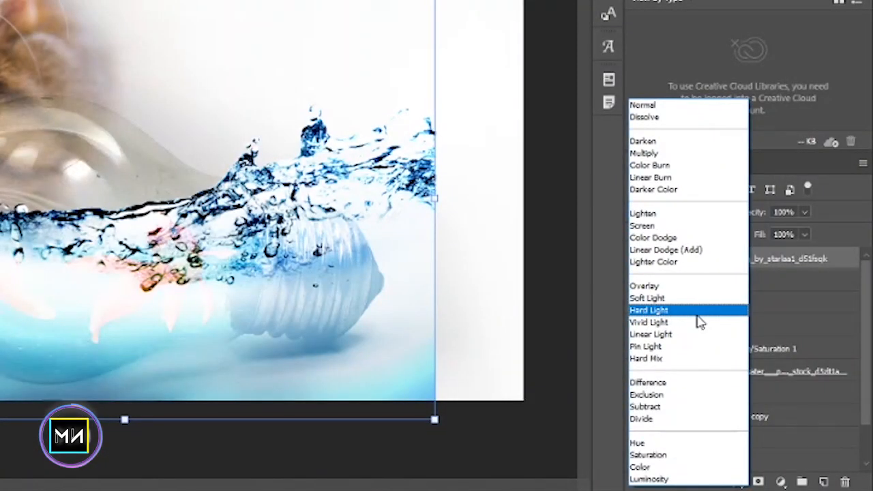
left_click(674, 311)
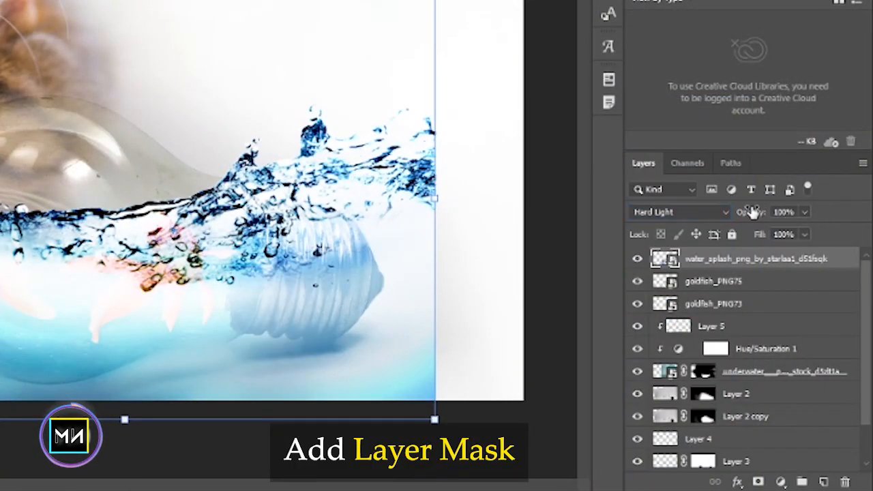
left_click_drag(754, 213, 736, 214)
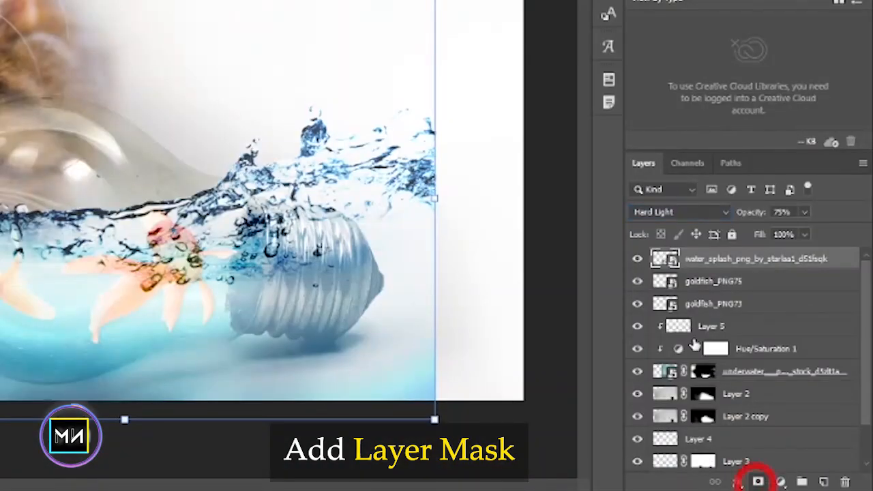
Add a layer mask to the water splash and brush black at 50% opacity over the splash around the bulb's metal base
left_click(758, 482)
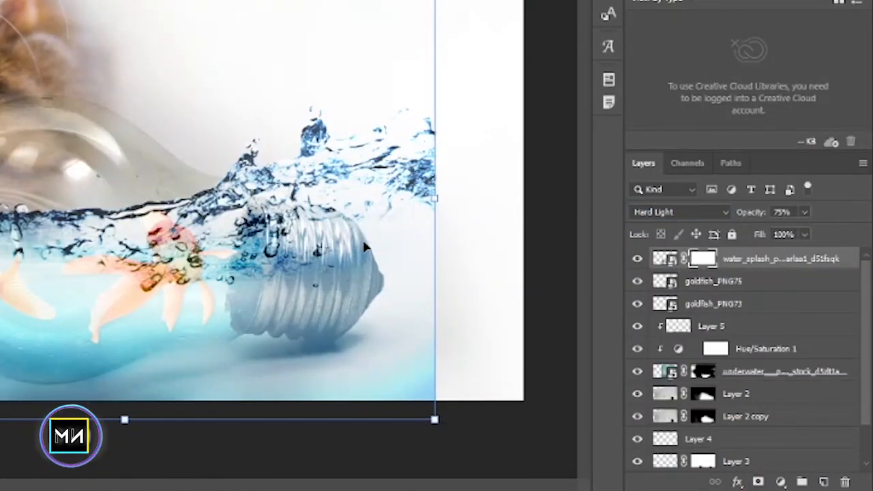
left_click(9, 141)
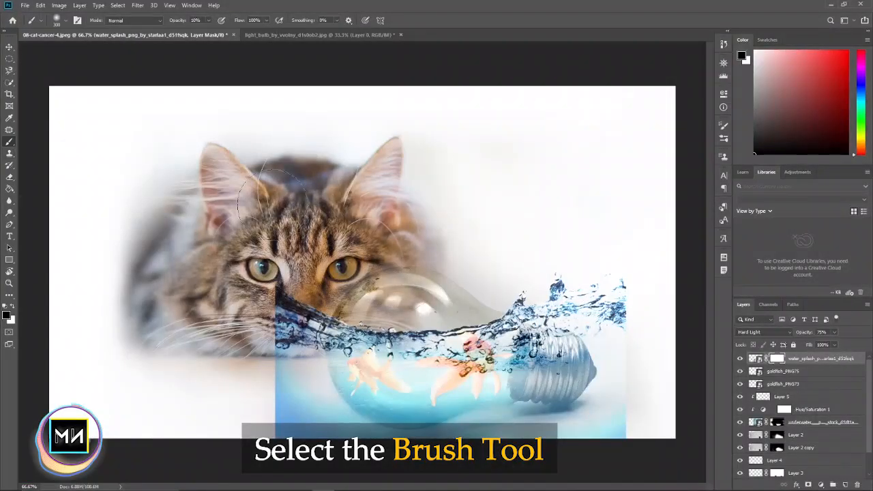
left_click(194, 20)
mouse_move(582, 235)
left_mouse_down()
mouse_move(580, 312)
mouse_move(522, 255)
mouse_move(581, 306)
mouse_move(567, 292)
mouse_move(602, 287)
mouse_move(581, 279)
mouse_move(628, 296)
mouse_move(626, 322)
mouse_move(524, 280)
left_mouse_up()
key("[")
key("[")
mouse_move(605, 421)
left_mouse_down()
mouse_move(580, 379)
mouse_move(547, 370)
left_mouse_up()
Move the water splash down to the bulb's waterline and fine-tune it with a slight transform
left_click(9, 47)
left_click_drag(401, 371, 420, 403)
left_click(650, 220)
left_click_drag(650, 219, 647, 214)
key("Return")
Mask out the remaining splash outside the bulb's glass and lower the splash layer's opacity to 69%
key("b")
mouse_move(548, 388)
left_mouse_down()
mouse_move(507, 413)
mouse_move(590, 422)
left_mouse_up()
key("bracketleft")
key("bracketleft")
mouse_move(482, 413)
left_mouse_down()
mouse_move(451, 431)
mouse_move(353, 445)
mouse_move(272, 387)
mouse_move(296, 322)
mouse_move(305, 430)
left_mouse_up()
mouse_move(305, 430)
left_mouse_down()
mouse_move(315, 358)
mouse_move(320, 431)
mouse_move(526, 425)
mouse_move(605, 407)
left_mouse_up()
key("bracketright")
left_click_drag(809, 333, 806, 340)
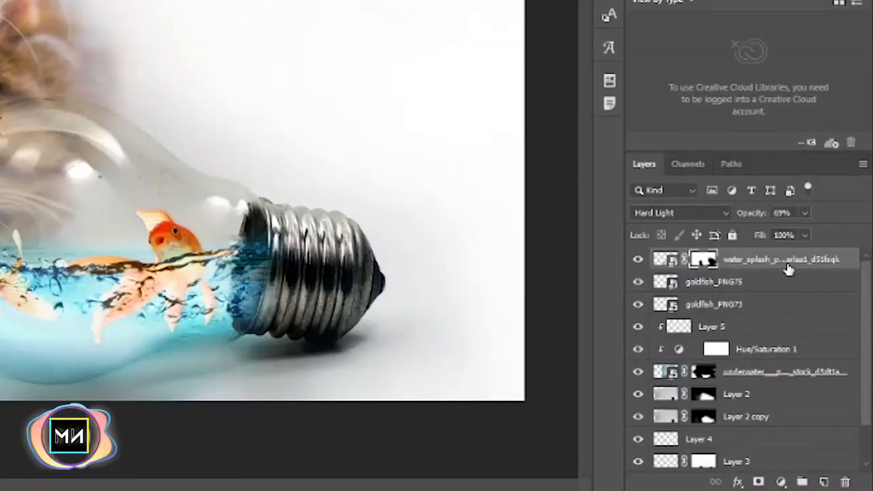
Clip a Hue/Saturation adjustment to the water splash with hue -7, saturation +10 and lightness -3
left_click(780, 482)
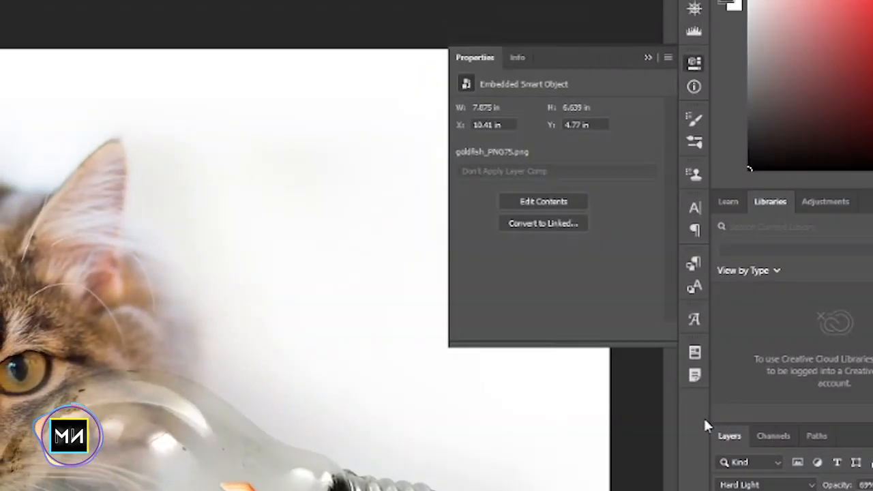
left_click(553, 332)
left_click_drag(597, 189, 610, 191)
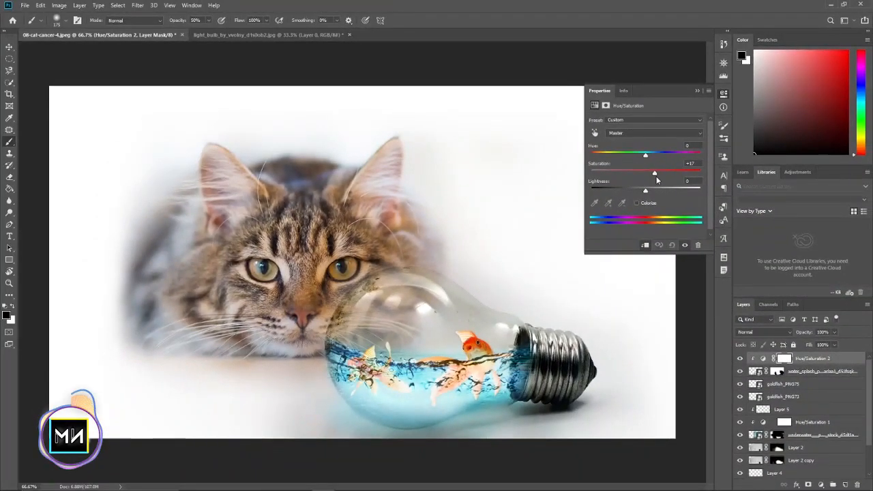
left_click_drag(593, 157, 642, 156)
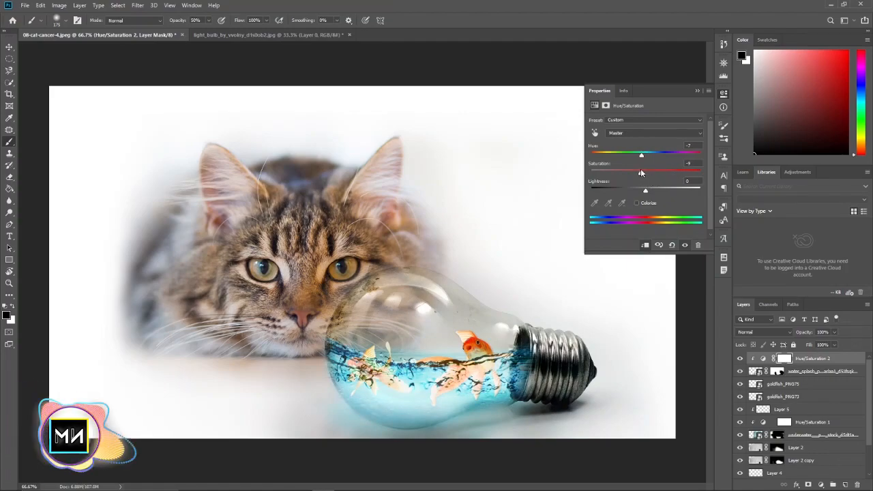
mouse_move(645, 194)
left_mouse_down()
mouse_move(655, 193)
mouse_move(644, 194)
left_mouse_up()
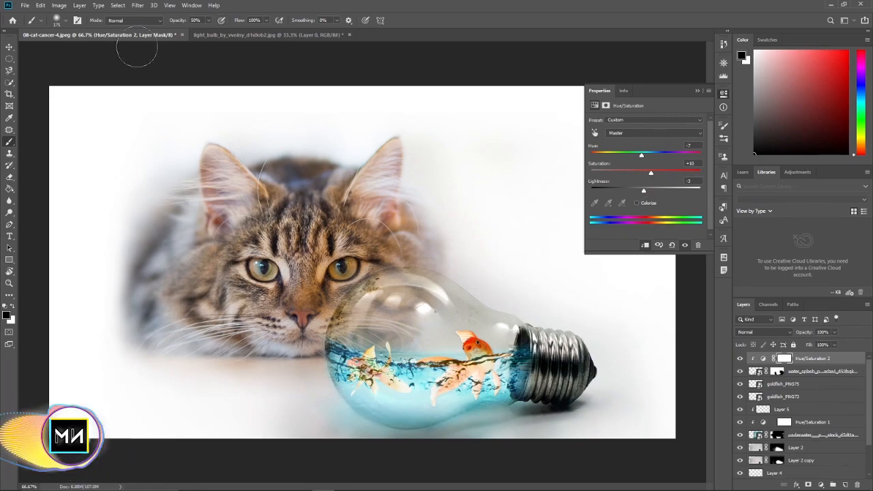
Rotate the goldfish near the bulb's metal base slightly counterclockwise and collapse the adjustment properties
left_click(9, 47)
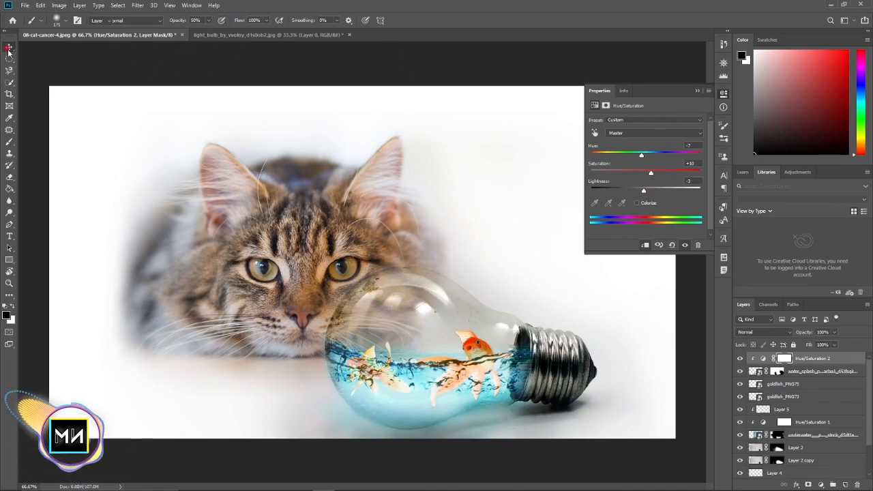
left_click(475, 378)
left_click(741, 396)
left_click(740, 396)
left_click_drag(515, 317, 510, 291)
left_click(674, 318)
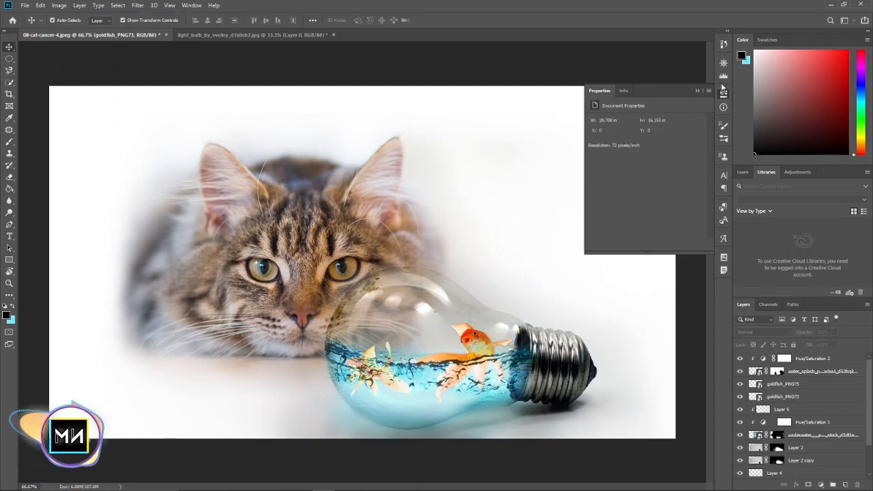
left_click(697, 90)
Group all layers from Hue/Saturation 2 down to Layer 3, leaving out Layer 0 and Layer 1
key("ctrl+minus")
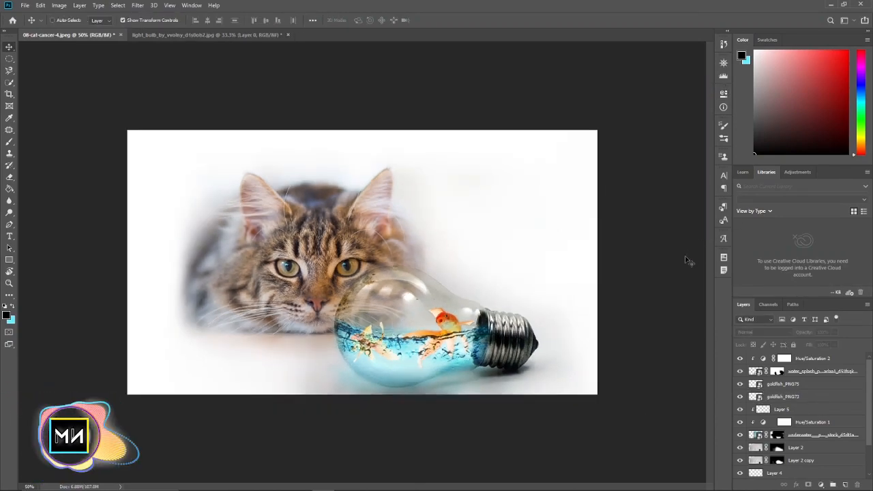
key("ctrl+plus")
left_click(805, 359)
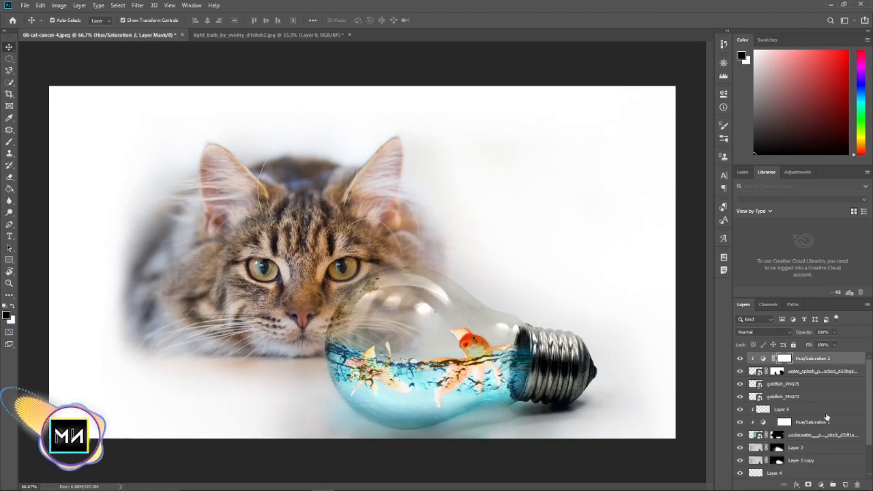
scroll(824, 413, "down", 3)
left_click(802, 448, "shift")
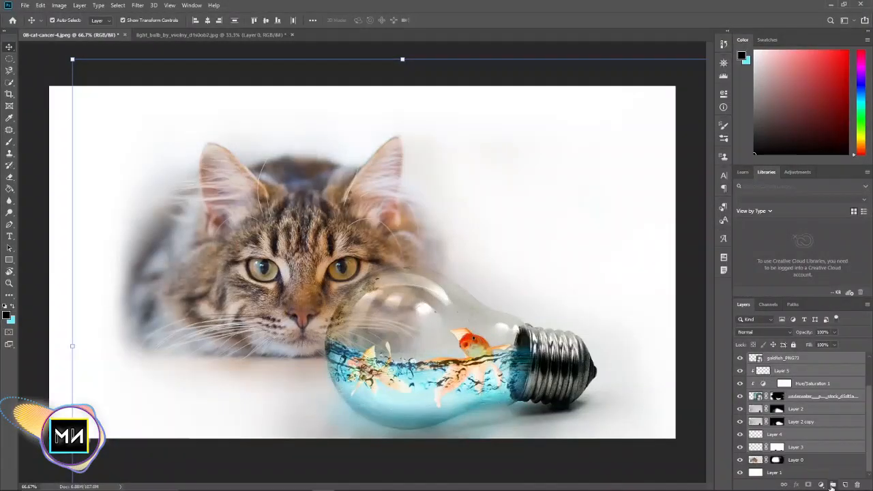
key("ctrl+g")
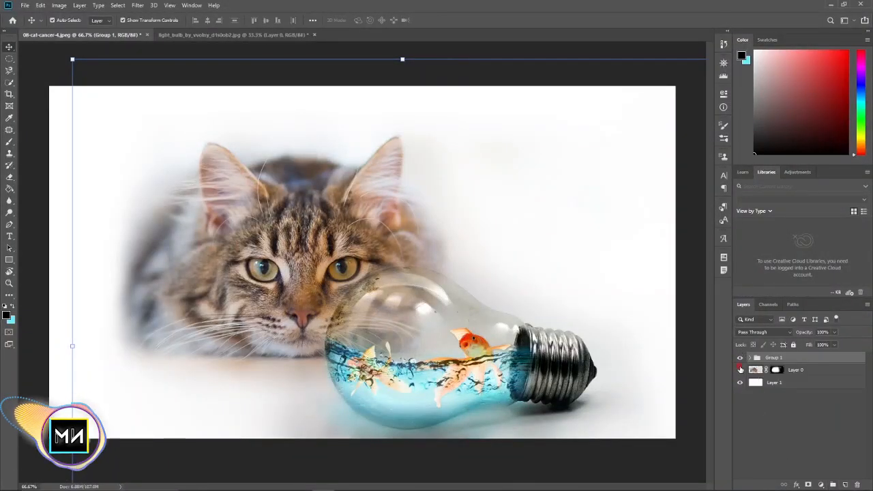
Compare the image with and without the bulb group by hiding it and showing it again
left_click(741, 369)
left_click(740, 358)
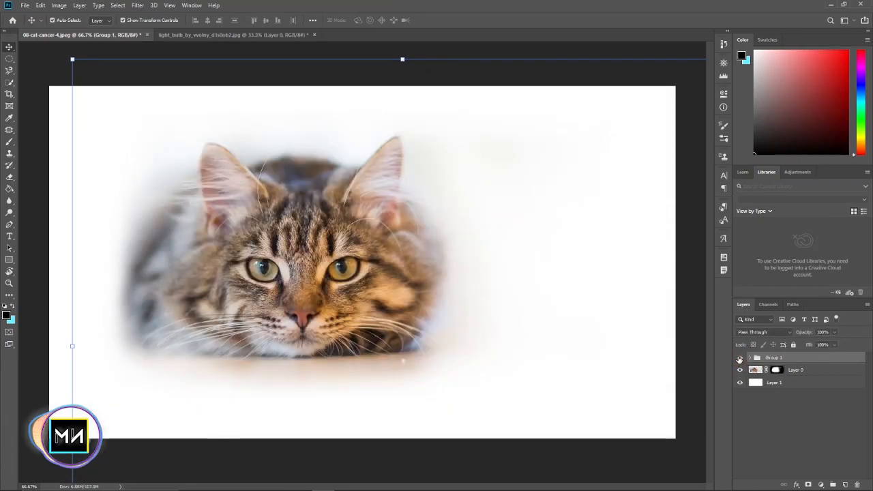
left_click(739, 358)
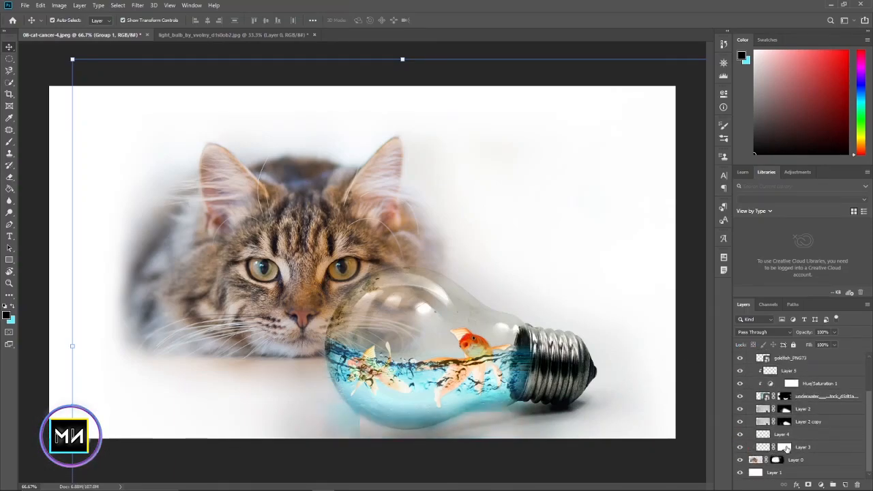
Paint white on Layer 3's mask to restore the cyan glow around the bulb's base, and soften it with black at 9% opacity
left_click(795, 447)
key("x")
key("b")
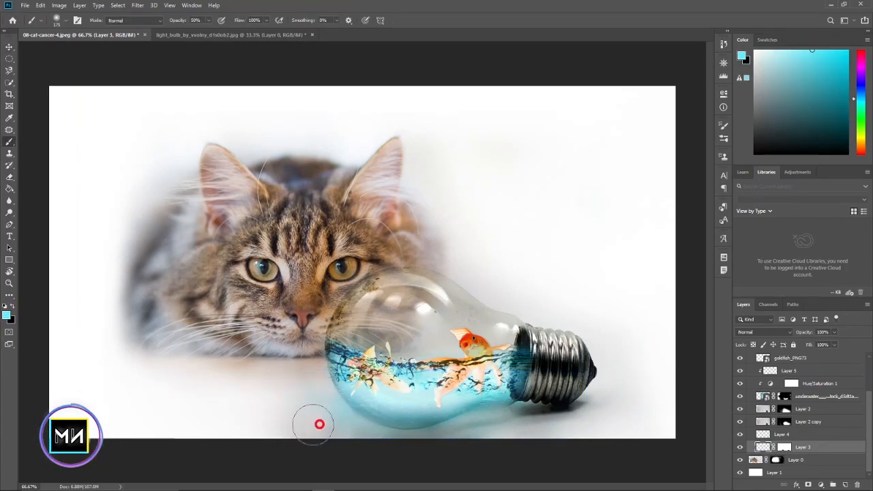
left_click(784, 446)
key("x")
mouse_move(303, 402)
left_mouse_down()
mouse_move(431, 441)
mouse_move(559, 417)
left_mouse_up()
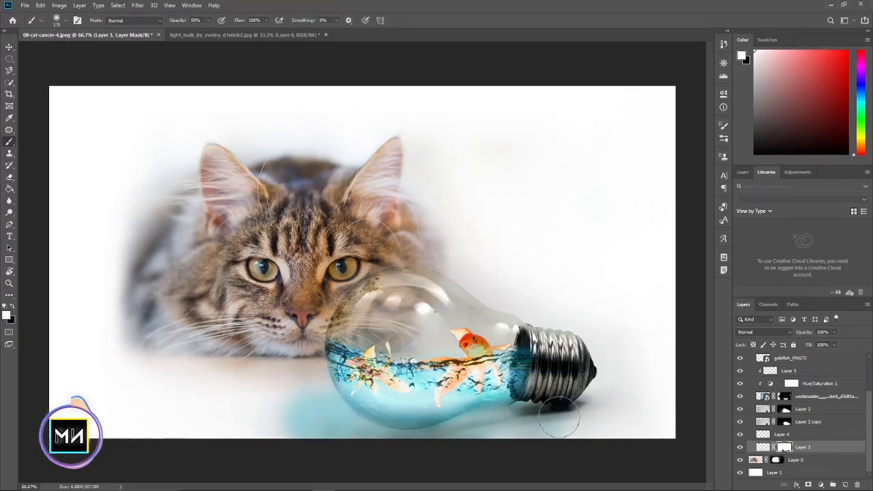
key("x")
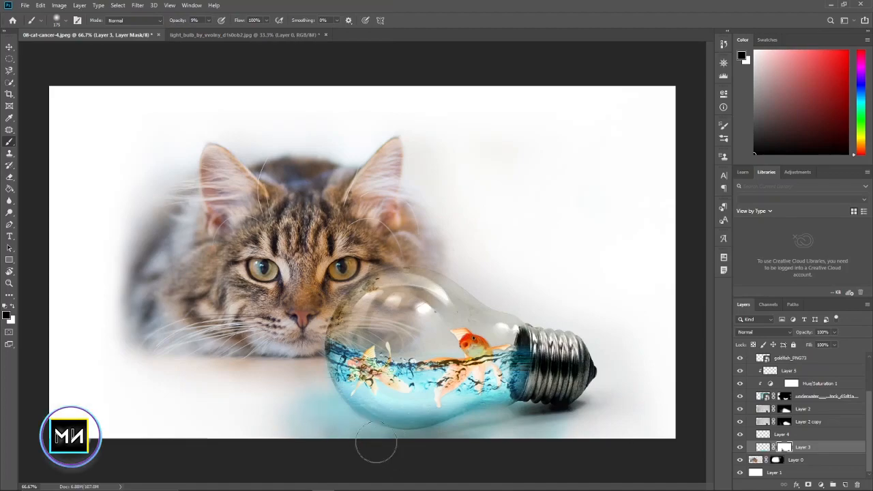
Rename the bulb group to 1 and duplicate it
left_click(774, 358, "shift")
key("ctrl+g")
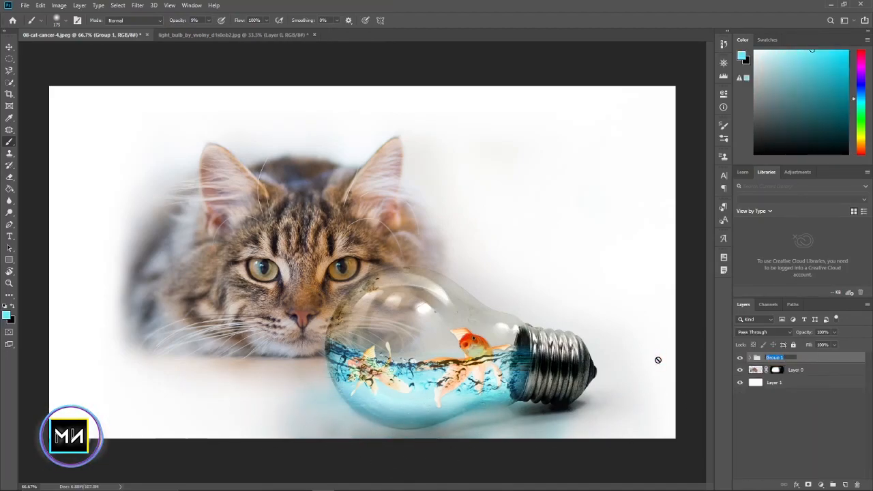
left_click(764, 360)
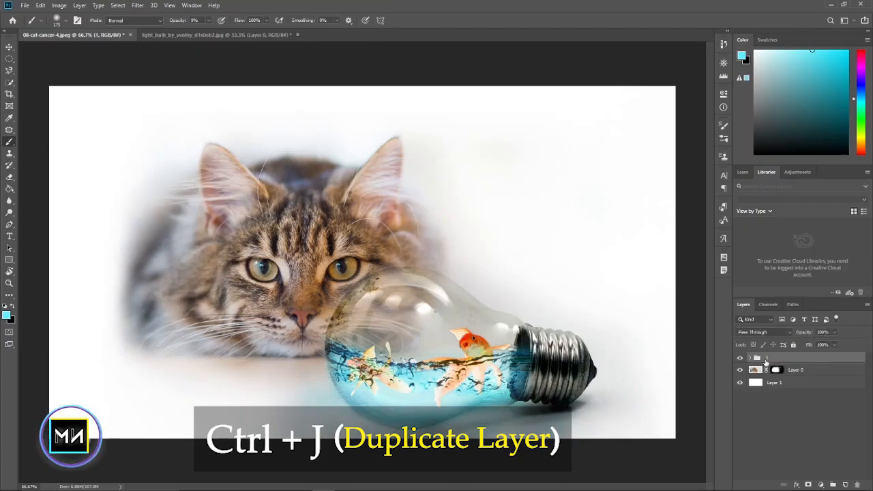
key("ctrl+j")
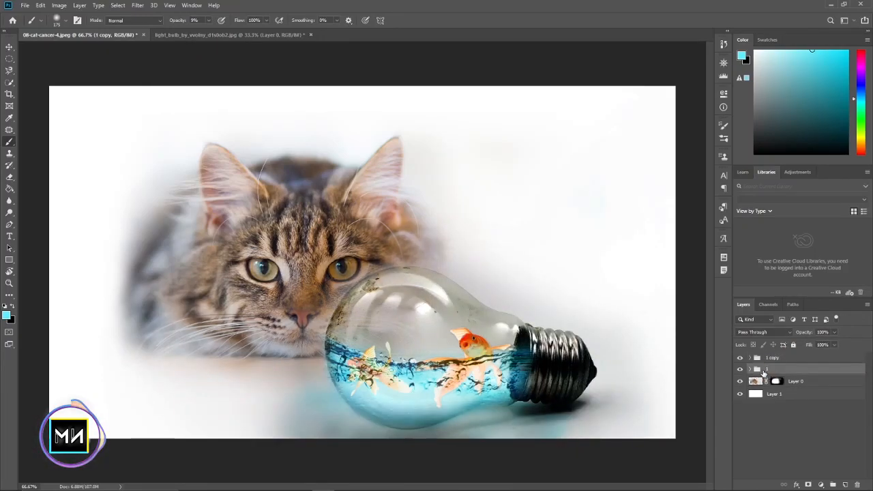
Lower the original group 1's opacity to 59%, flip it vertically and move it down below the bulb as a reflection
left_click_drag(802, 332, 498, 323)
key("ctrl+t")
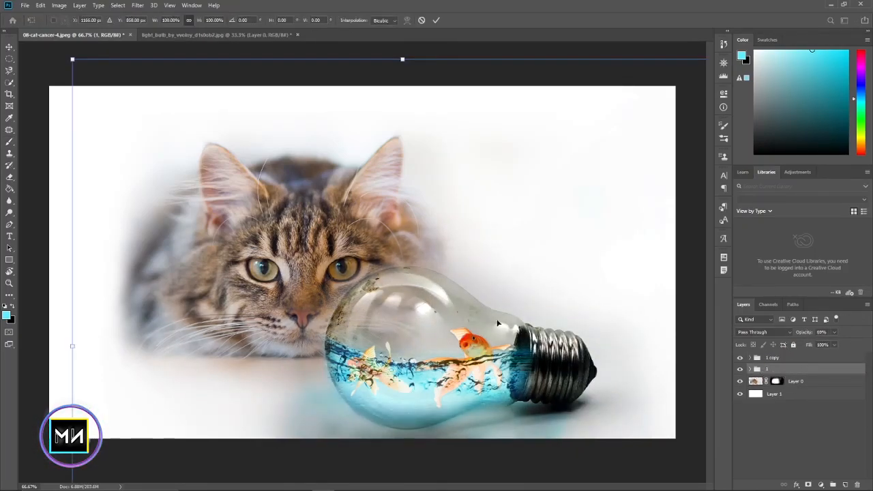
right_click(424, 169)
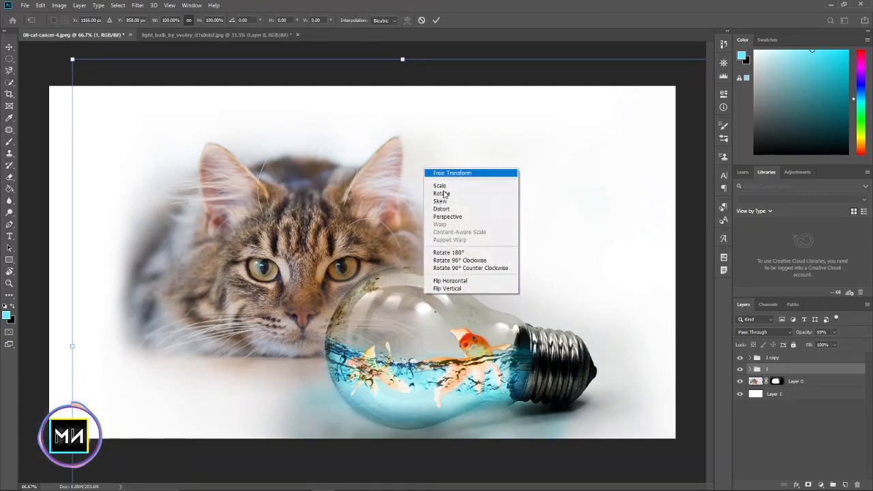
left_click(473, 290)
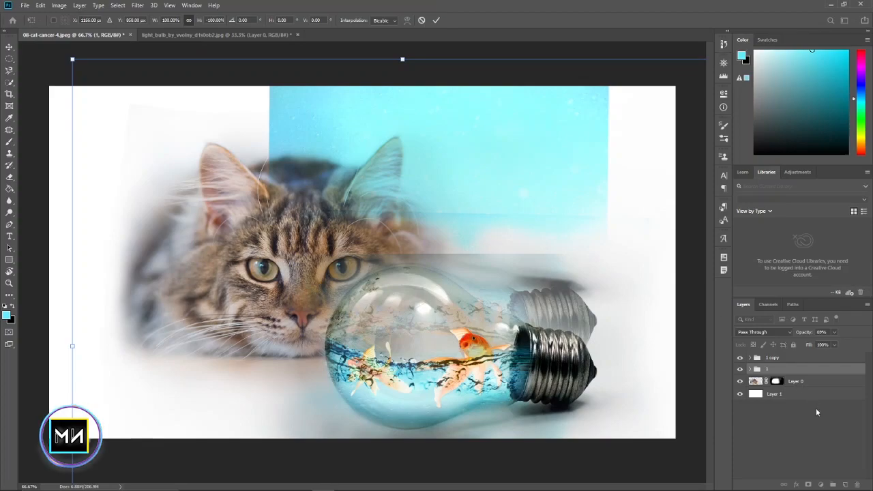
left_click_drag(446, 141, 469, 285)
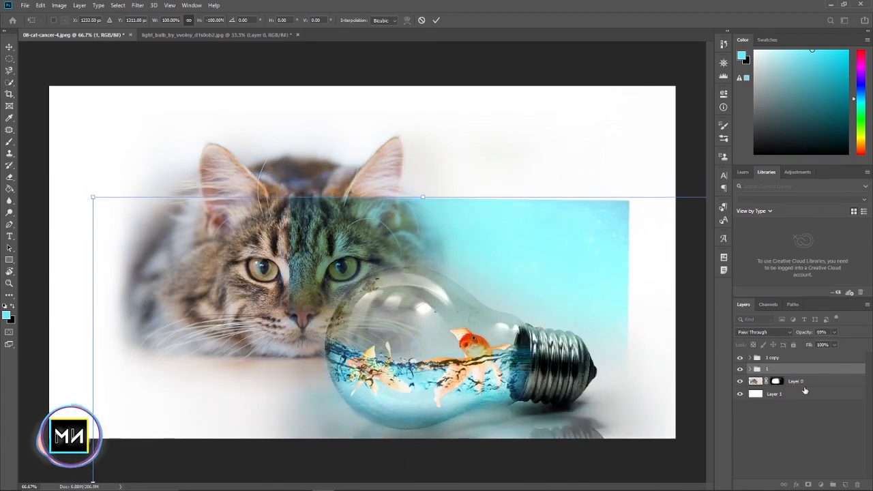
double_click(461, 290)
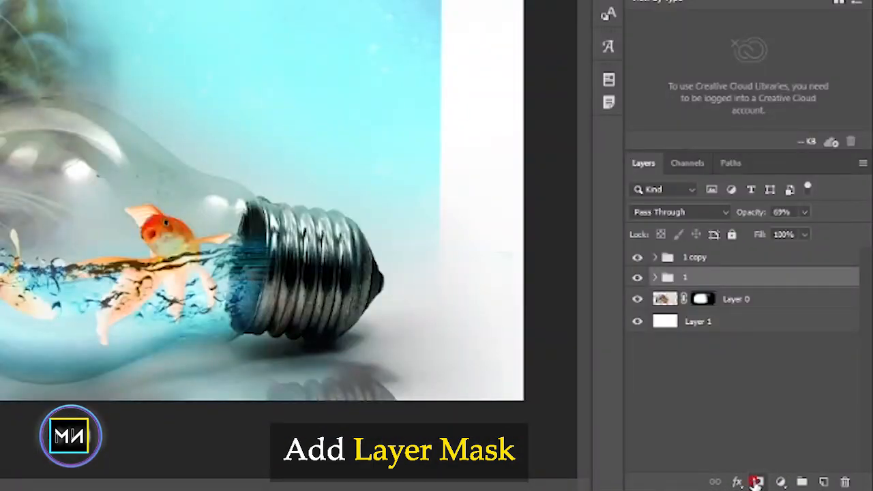
Add a layer mask to group 1 and paint black at 73% opacity to hide the flipped water texture over the cat and background
left_click(756, 481)
key("b")
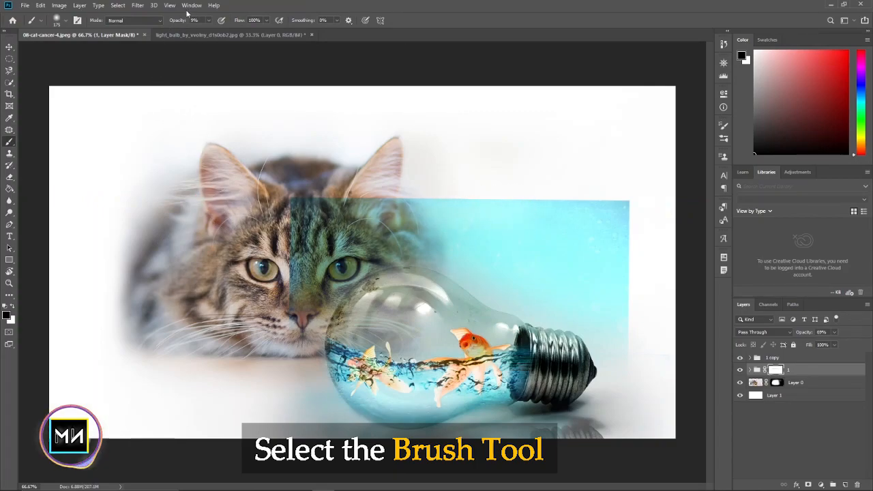
left_click_drag(303, 215, 535, 216)
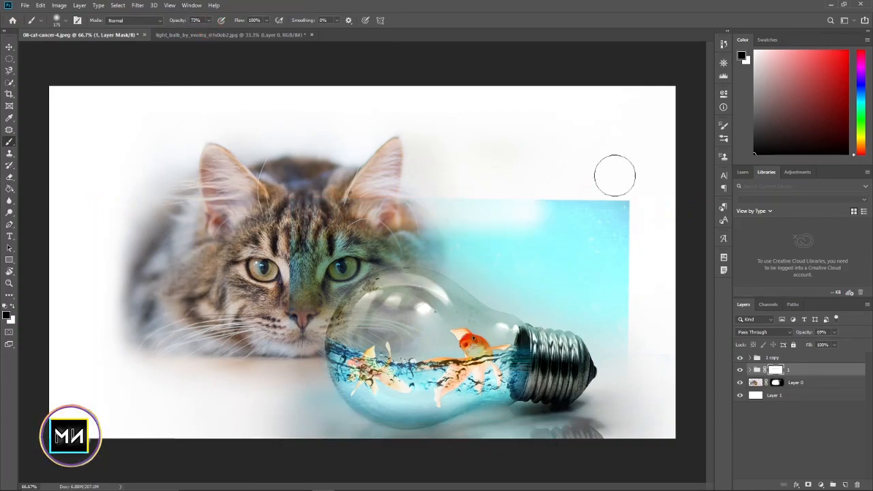
key("bracketright")
key("bracketright")
key("bracketright")
key("bracketright")
left_click_drag(604, 218, 560, 185)
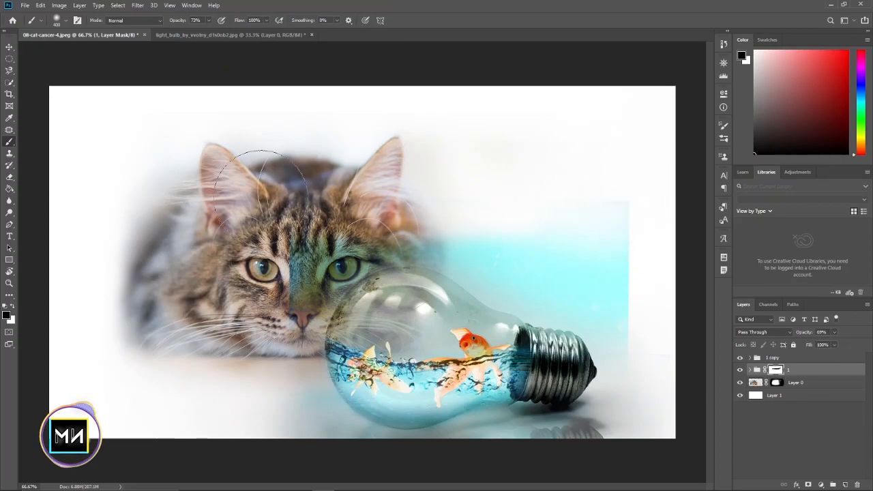
mouse_move(433, 274)
left_mouse_down()
mouse_move(564, 261)
mouse_move(611, 238)
mouse_move(620, 246)
mouse_move(525, 247)
mouse_move(575, 270)
mouse_move(583, 223)
mouse_move(600, 254)
mouse_move(602, 288)
mouse_move(619, 311)
mouse_move(626, 268)
mouse_move(607, 279)
mouse_move(604, 253)
mouse_move(625, 331)
mouse_move(437, 292)
left_mouse_up()
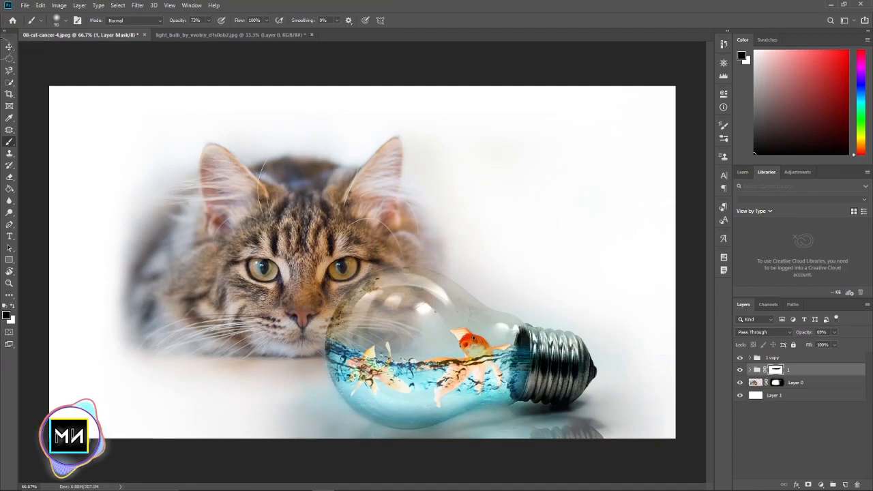
Rotate the flipped reflection slightly and position it directly beneath the bulb's metal base
left_click(10, 47)
left_click_drag(87, 83, 34, 89)
key("Return")
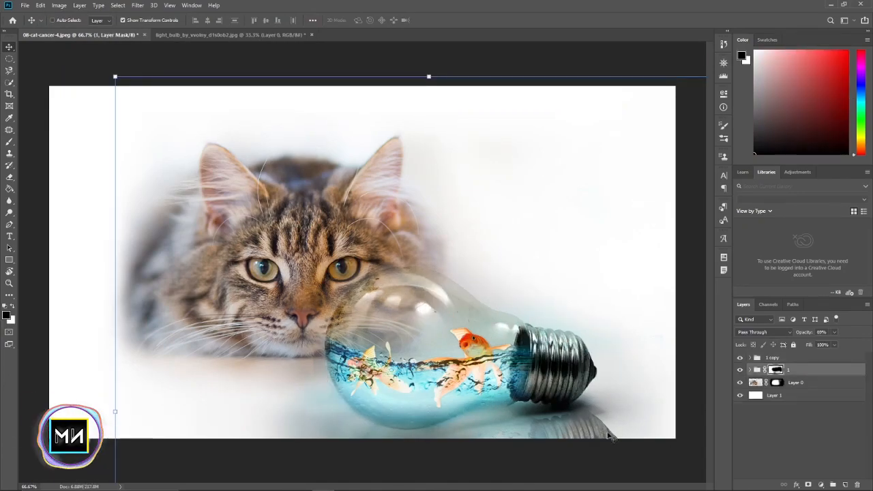
key("ctrl+t")
left_click_drag(113, 90, 67, 125)
key("Return")
left_click_drag(551, 433, 563, 430)
Mask out the reflection beneath the metal base and the leftover tint beside the glass
key("b")
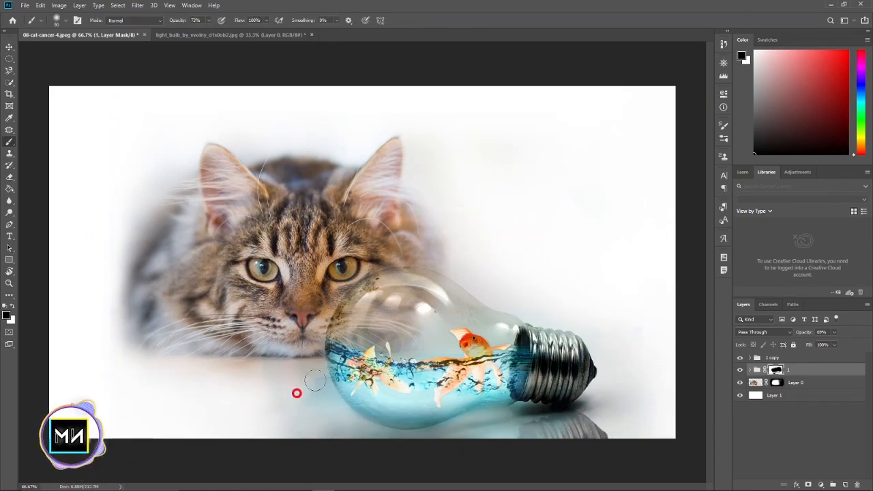
mouse_move(601, 445)
left_mouse_down()
mouse_move(613, 447)
mouse_move(592, 461)
mouse_move(551, 446)
left_mouse_up()
left_click(9, 47)
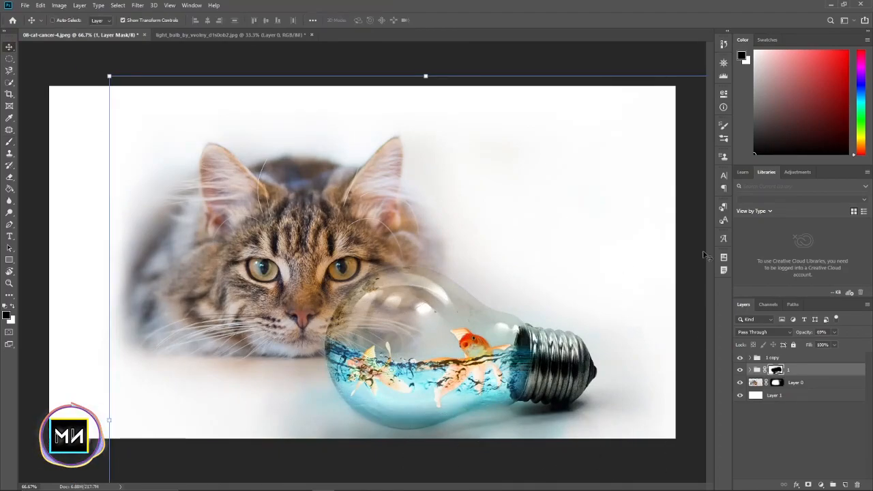
Check what the group 1 copy contributes by toggling its visibility and looking at its contents
left_click(772, 358)
left_click(740, 358)
left_click(740, 358)
left_click(749, 358)
left_click(750, 358)
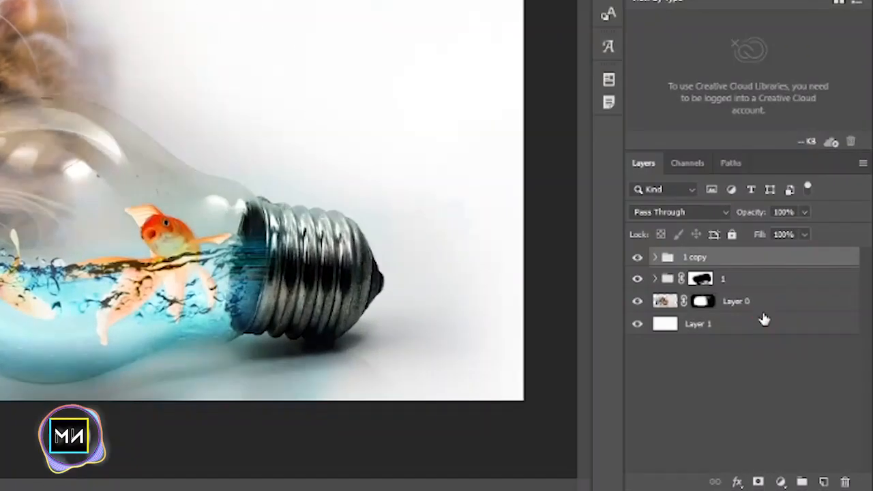
Add a new layer above Layer 0 and draw a wide, flat elliptical selection beneath the bulb
left_click(762, 308)
left_click(823, 482)
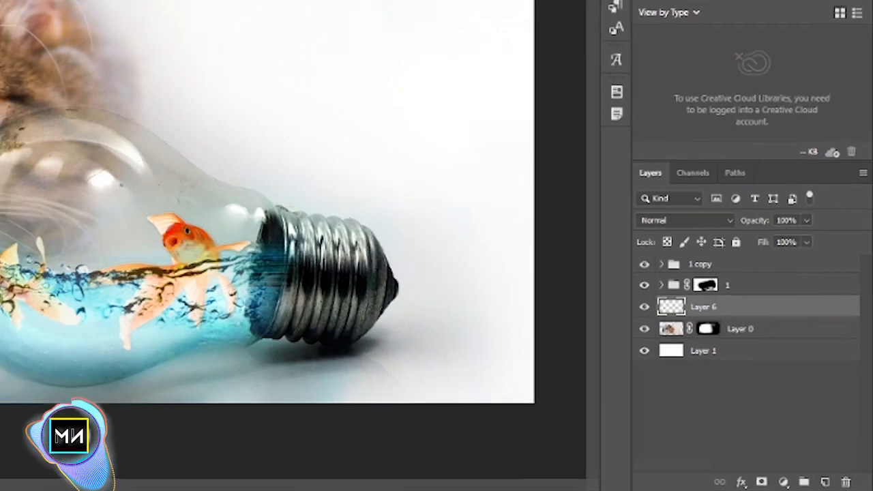
left_click(8, 141)
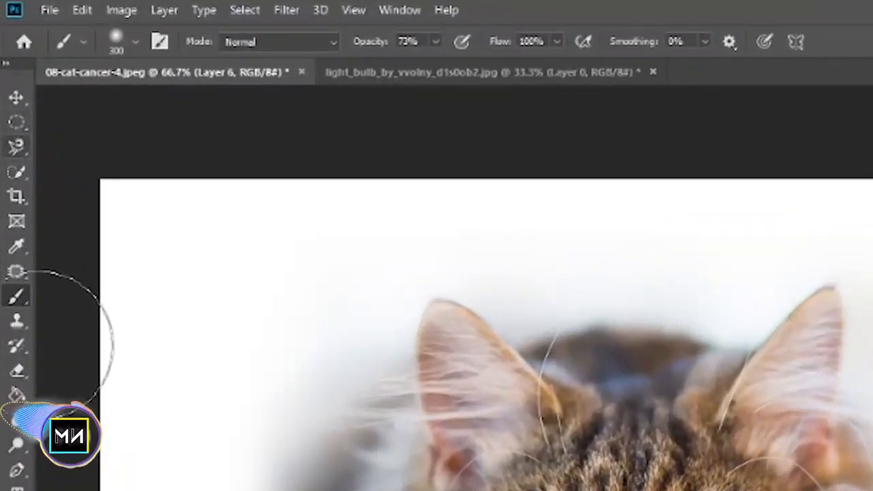
left_click(15, 122)
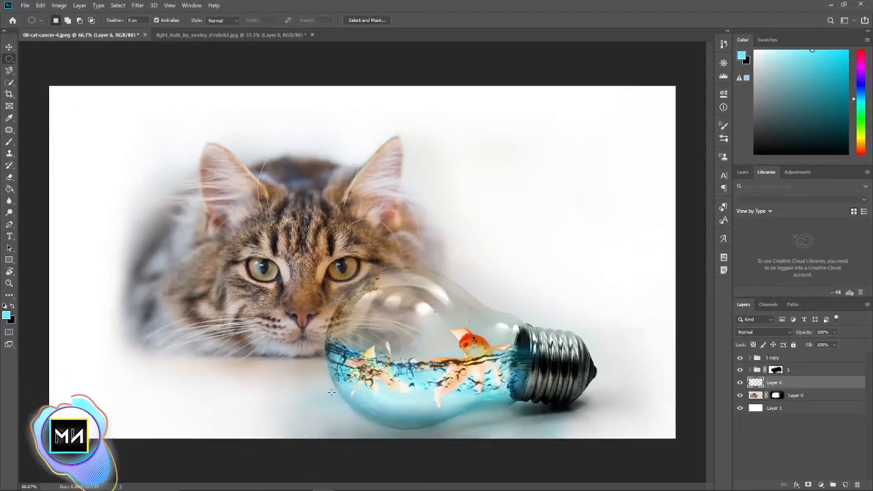
left_click_drag(335, 393, 591, 434)
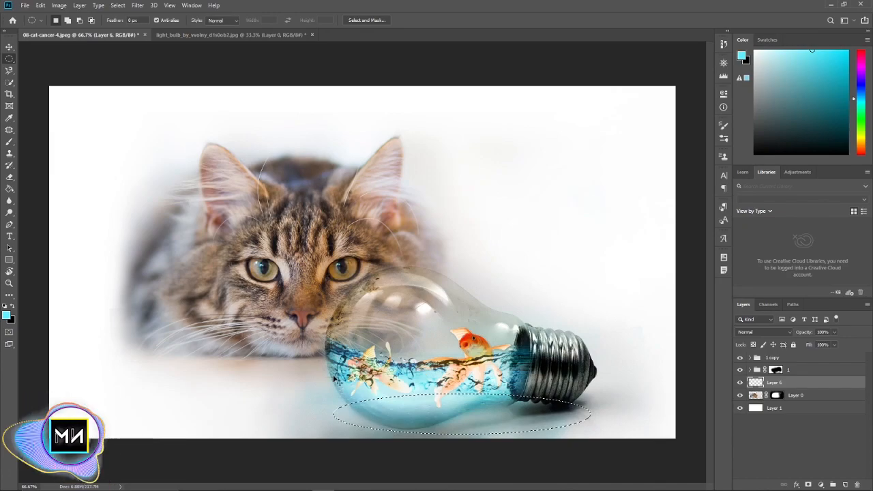
left_click_drag(331, 394, 425, 420)
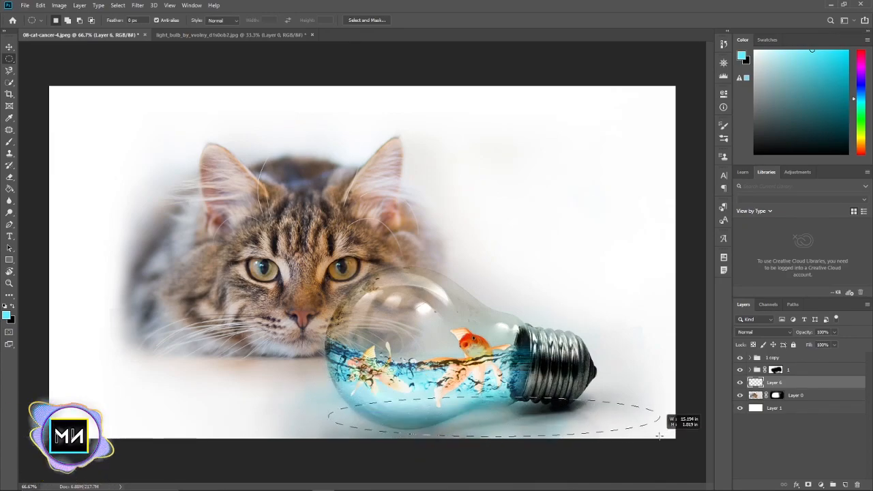
left_click_drag(581, 431, 617, 437)
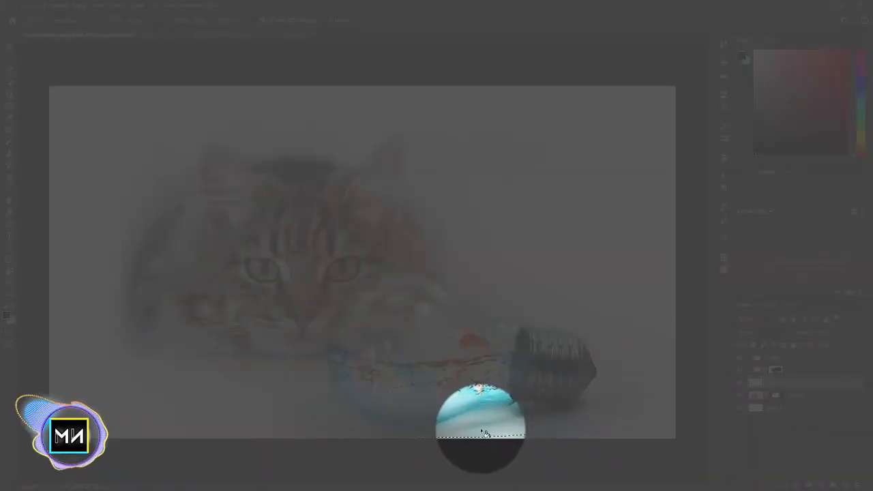
Fill the elliptical selection with black on the new layer and deselect it
left_click(477, 425)
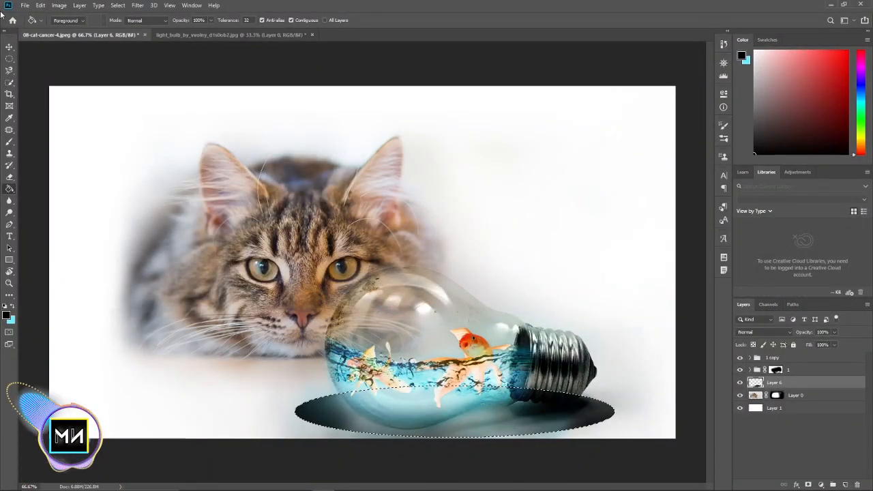
left_click(8, 46)
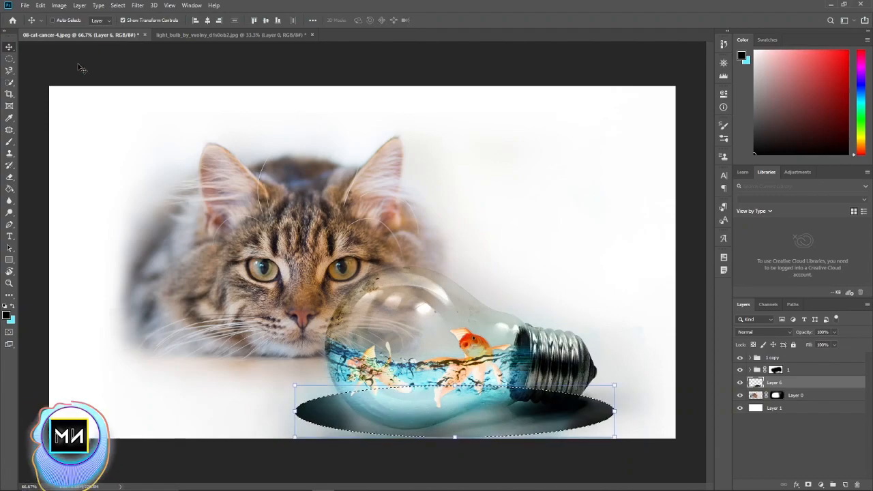
key("ctrl+d")
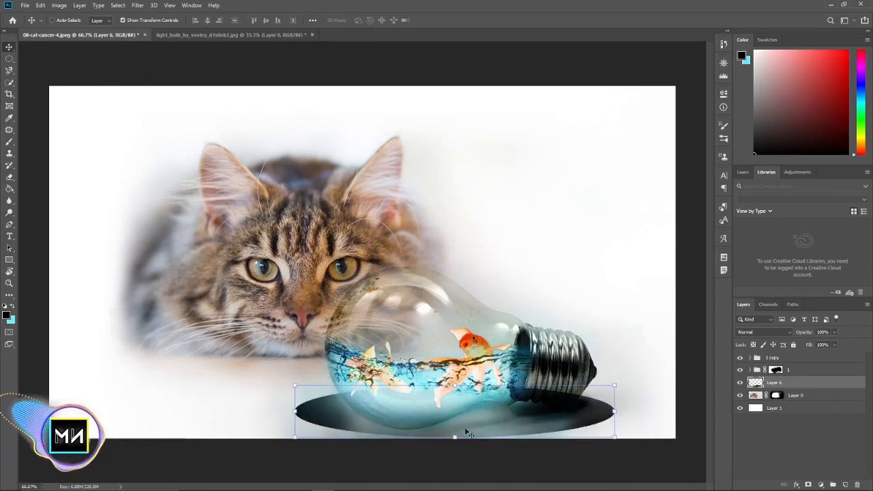
Soften the black ellipse into a shadow using Gaussian Blur with a 15.3-pixel radius
left_click(138, 5)
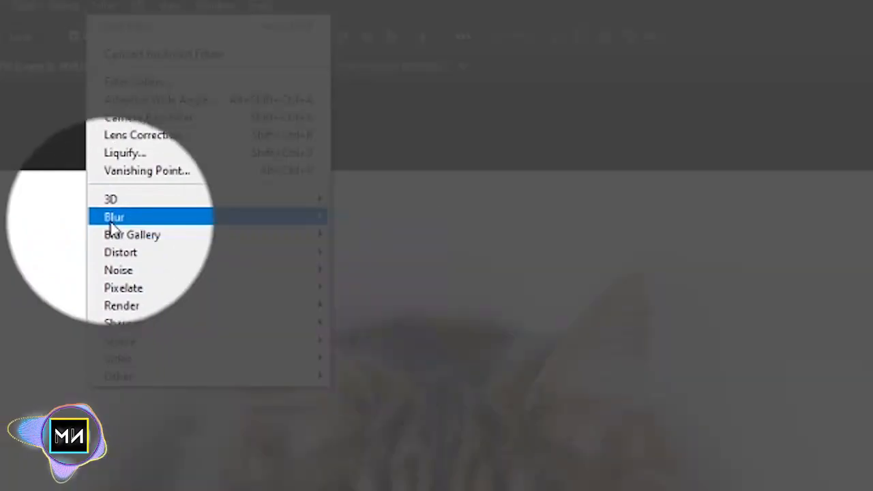
mouse_move(149, 111)
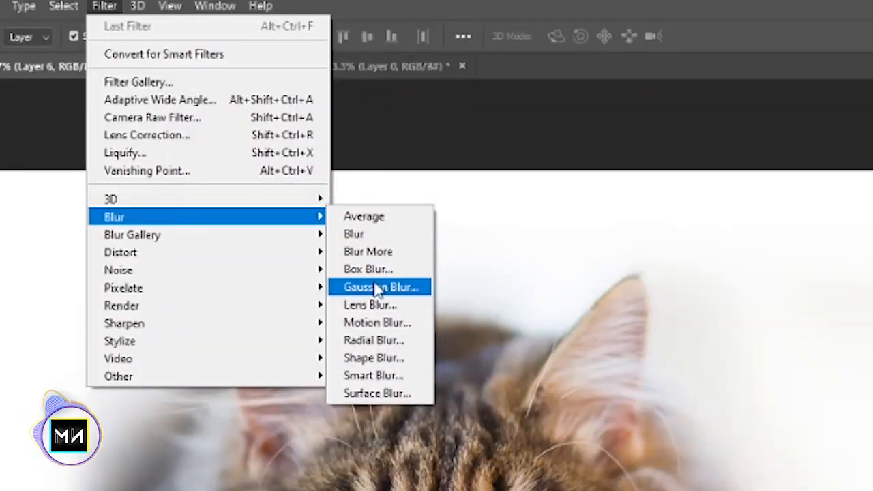
left_click(379, 287)
left_click_drag(441, 286, 448, 286)
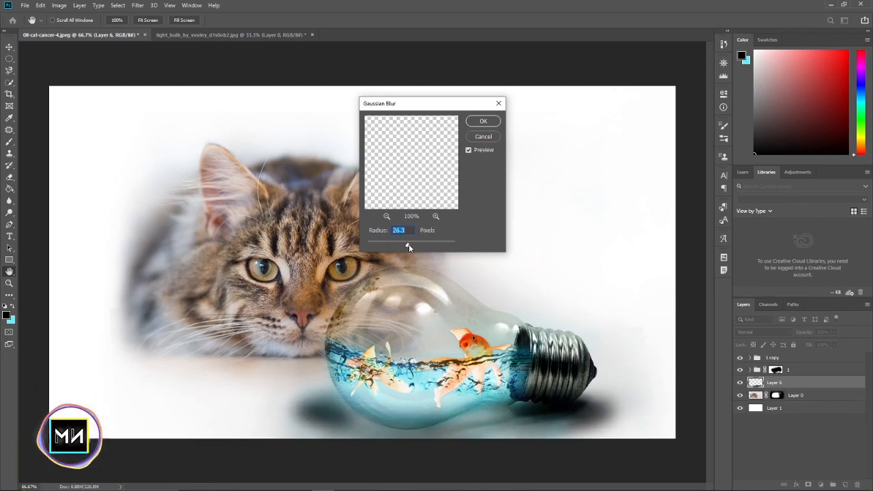
left_click_drag(399, 246, 407, 245)
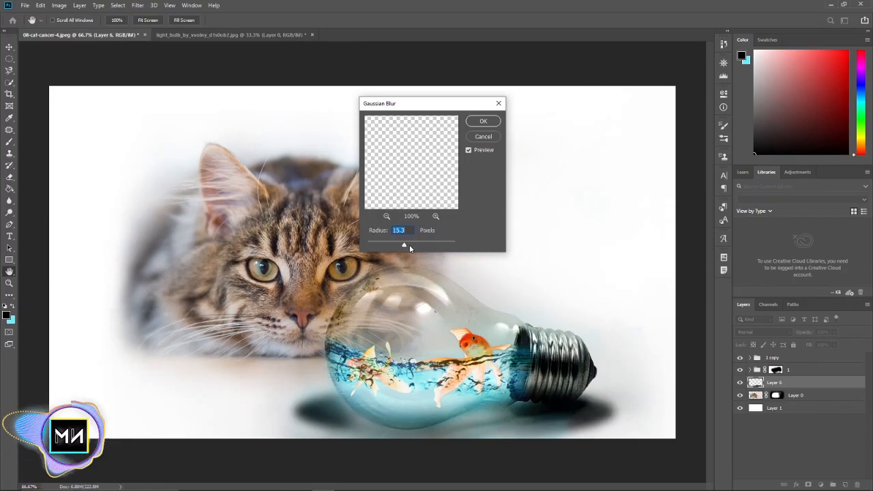
key("Return")
Nudge the blurred shadow slightly lower and fade its outer ends on both sides of the bulb with black on a new layer mask
left_click_drag(601, 413, 598, 426)
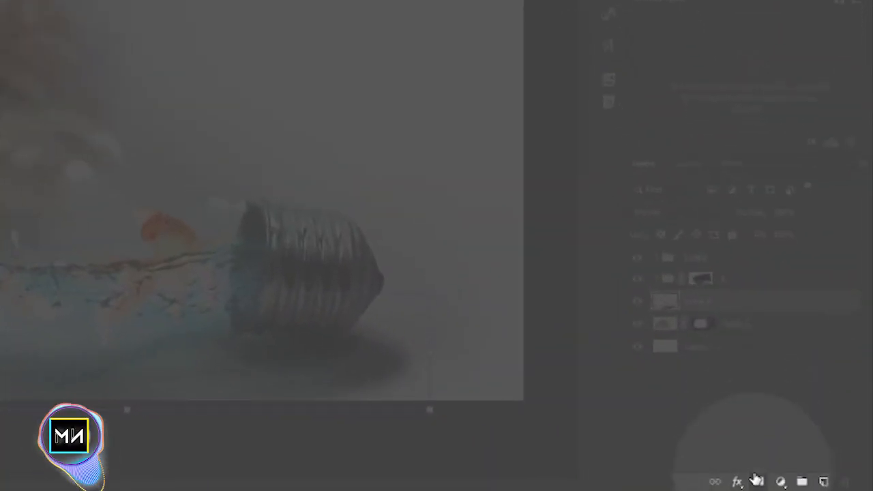
left_click(755, 479)
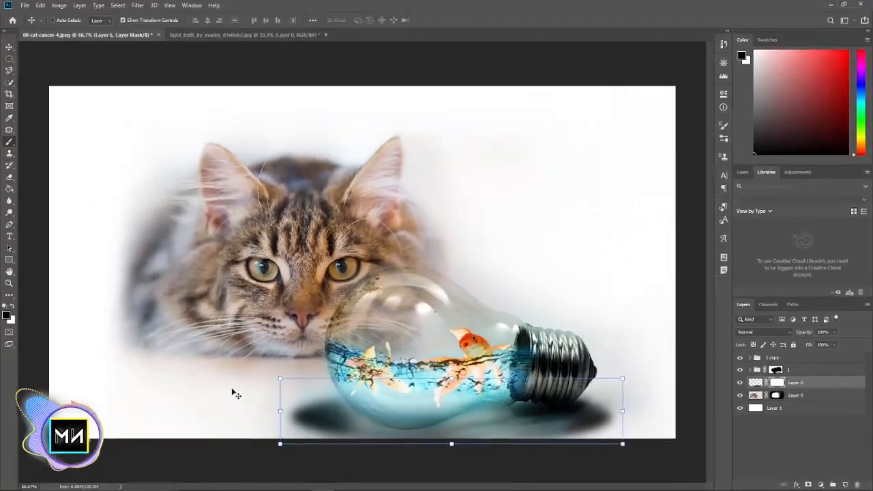
key("b")
mouse_move(292, 433)
left_mouse_down()
mouse_move(302, 446)
mouse_move(434, 459)
left_mouse_up()
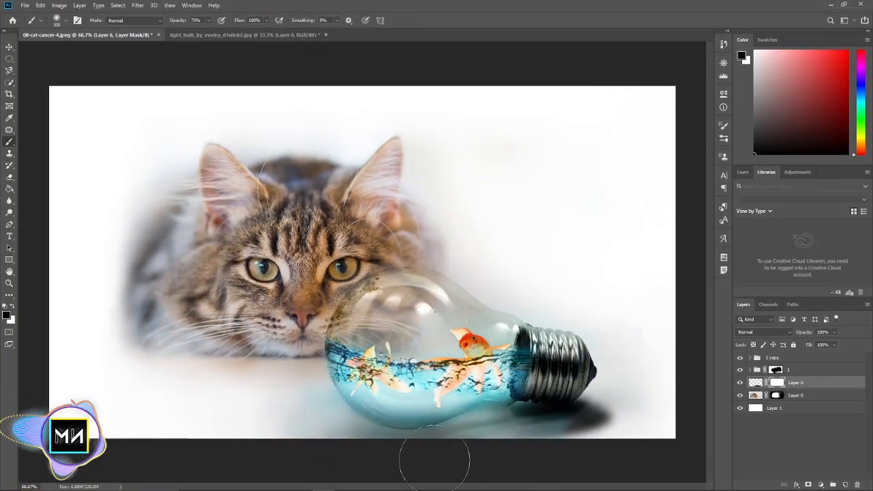
left_click_drag(647, 415, 554, 471)
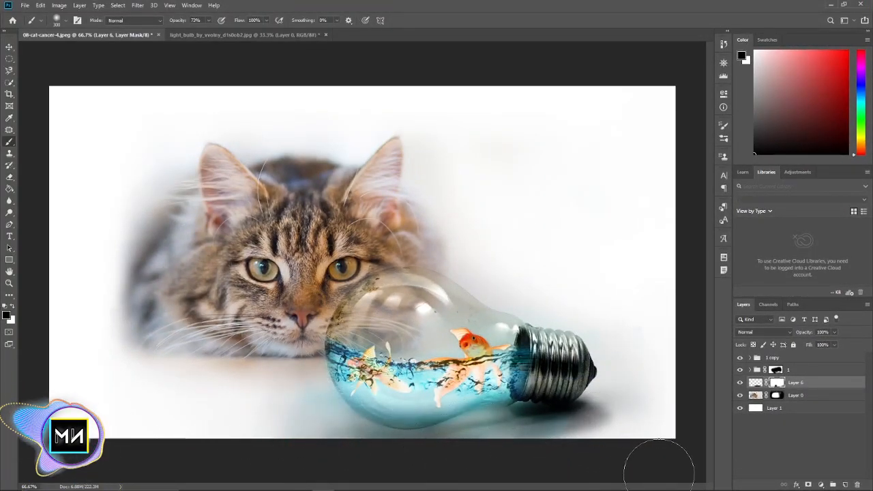
left_click(628, 414)
left_click_drag(628, 413, 606, 431)
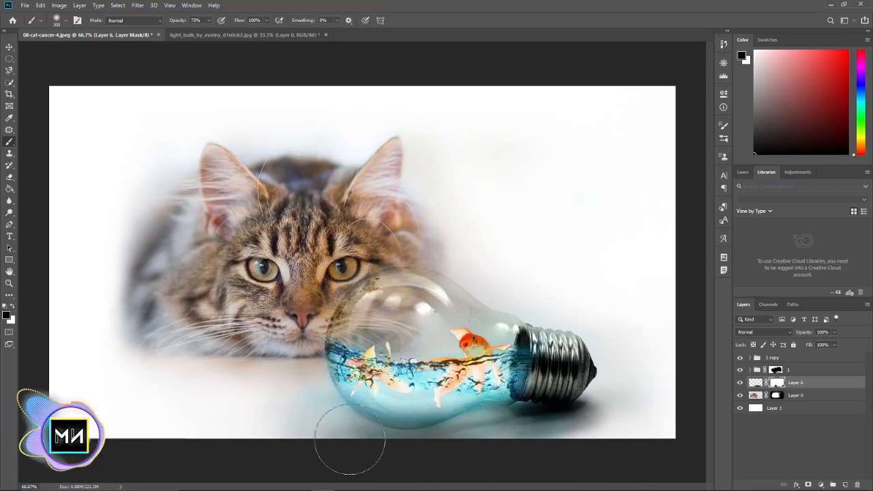
key("x")
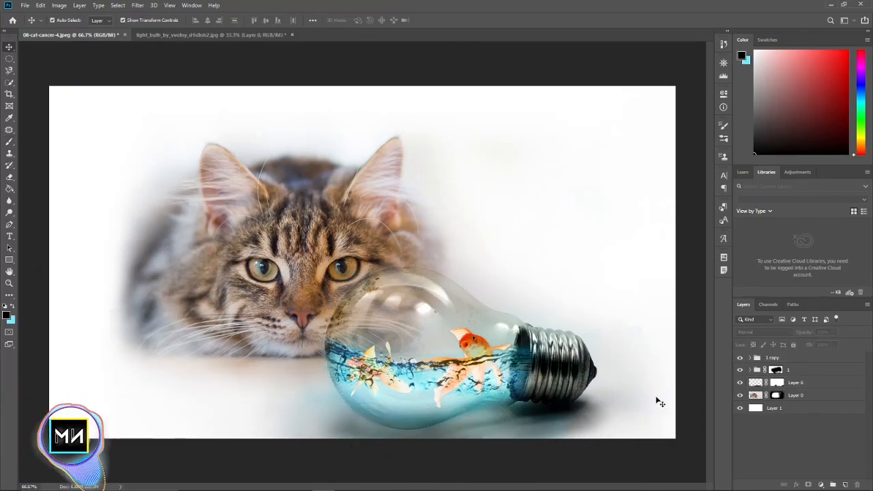
Paint black on the Layer 2 copy mask along the lower left edge of the bulb
key("ctrl+1")
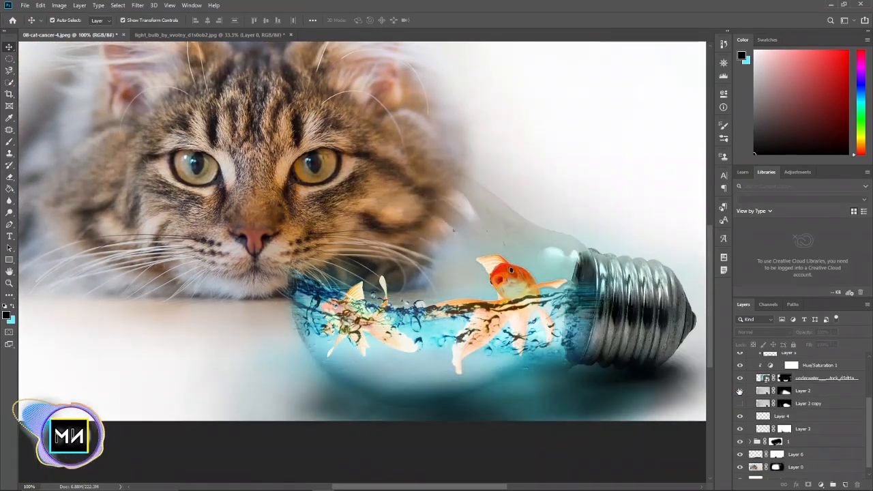
left_click(784, 403)
key("b")
mouse_move(308, 348)
left_mouse_down()
mouse_move(334, 368)
mouse_move(515, 392)
mouse_move(319, 405)
left_mouse_up()
key("bracketleft")
key("bracketleft")
key("bracketleft")
key("bracketleft")
key("ctrl+minus")
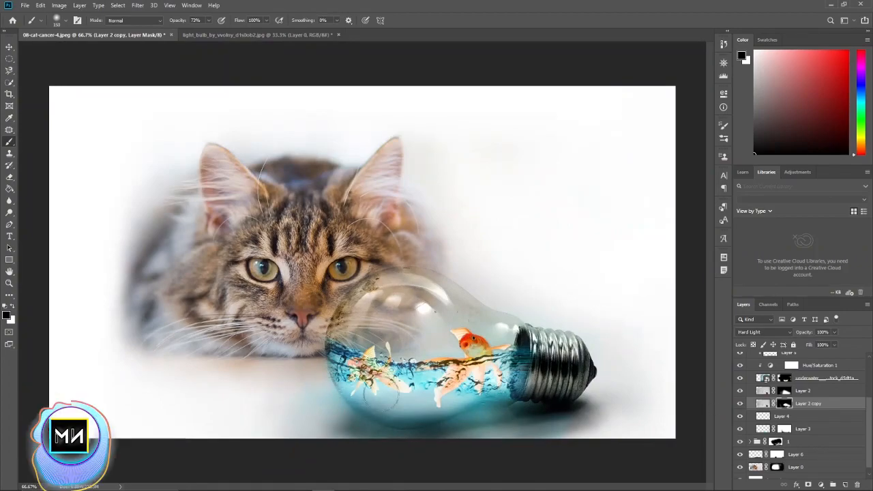
Compare Layer 2 with its copy and retouch the Layer 2 copy mask beneath the bulb using a 34% opacity brush
left_click(785, 391)
key("x")
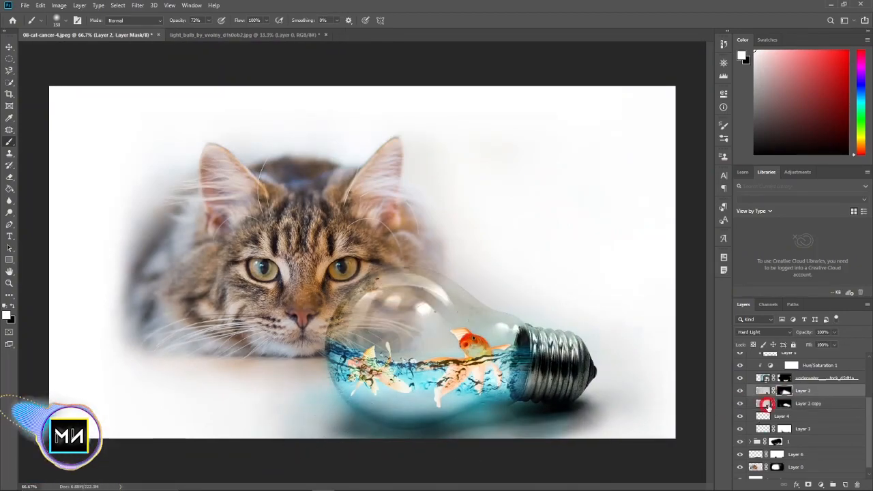
left_click(763, 403)
left_click(740, 390)
left_click(740, 390)
left_click(784, 403)
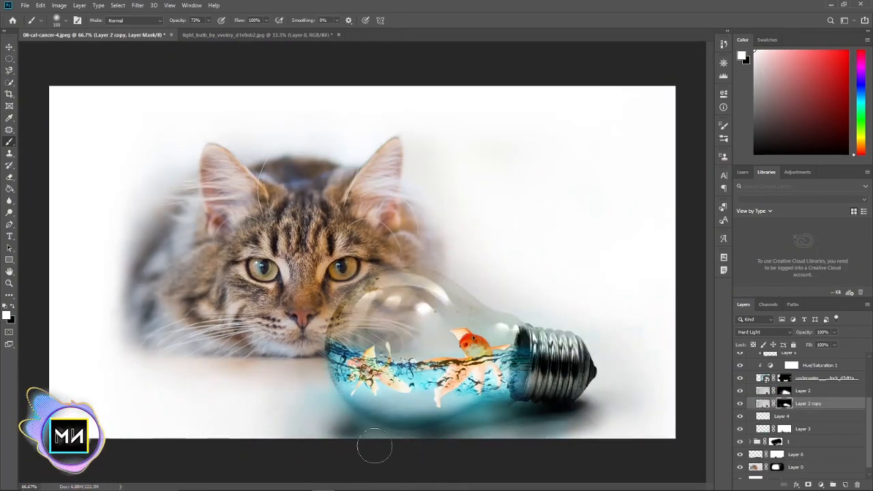
key("3")
key("4")
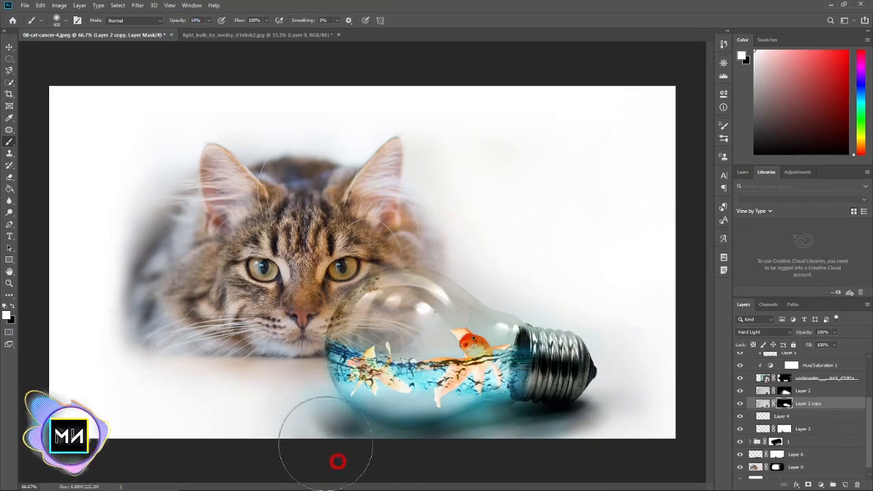
key("x")
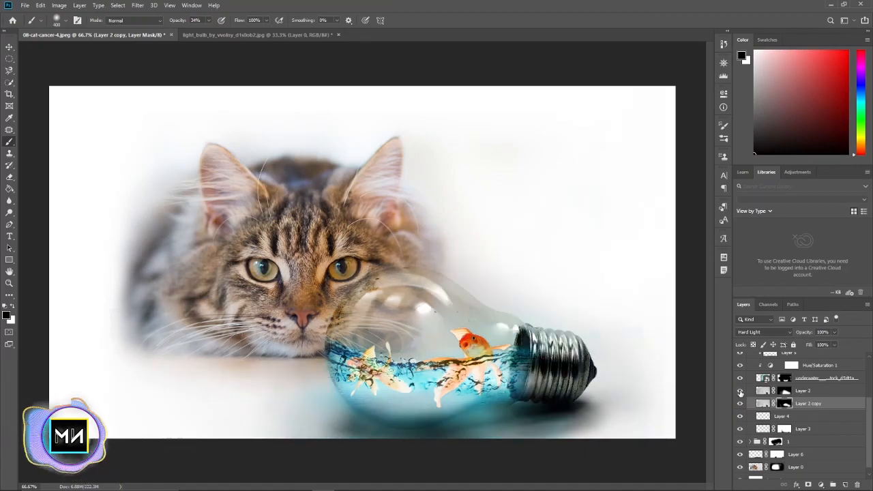
Examine what Layer 2, Layer 2 copy, Layer 3, Layer 4 and Layer 6 each contribute by hiding and showing them
key("alt+]")
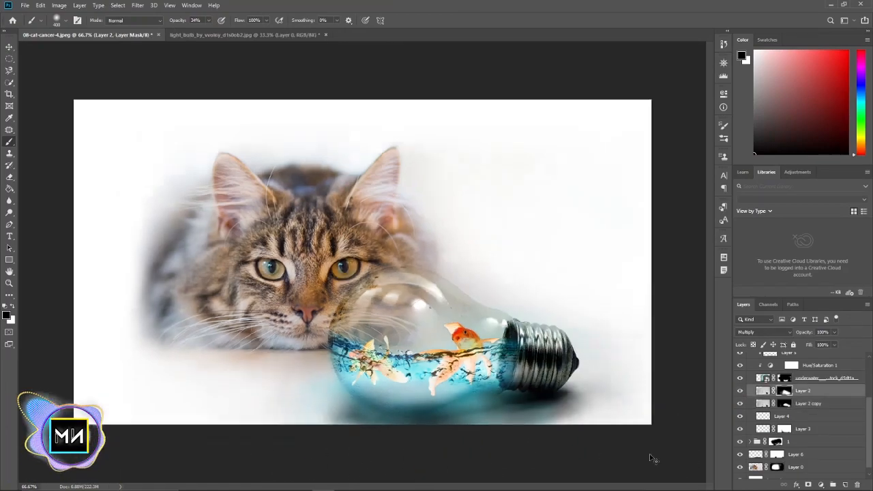
key("ctrl+minus")
key("alt+[")
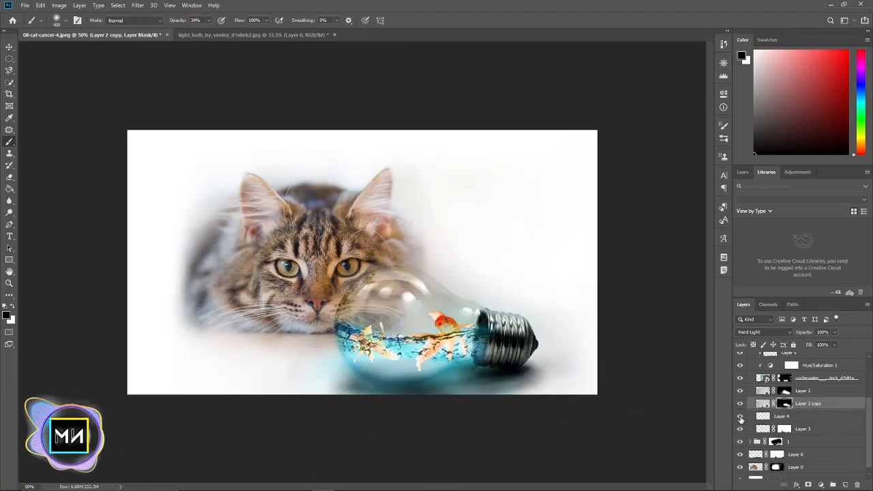
left_click(740, 416)
left_click(740, 403)
left_click(740, 391)
left_click(740, 429)
scroll(740, 430, "down", 1)
left_click(740, 447)
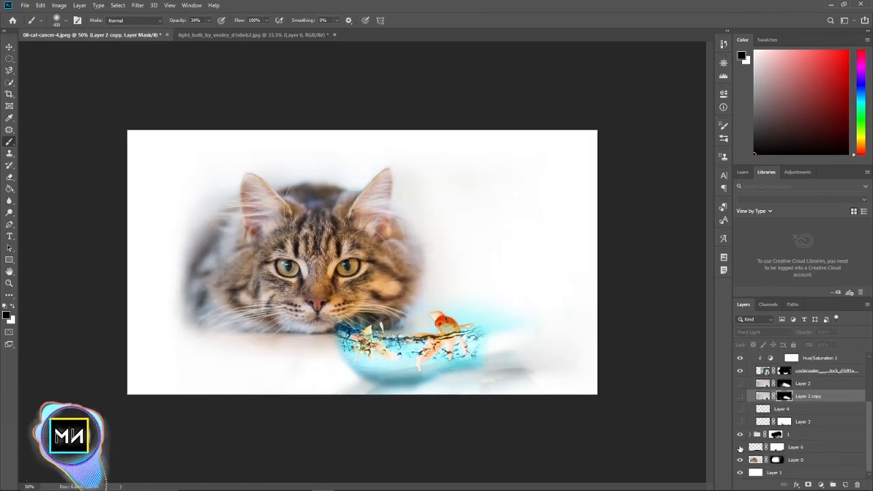
left_click_drag(740, 383, 741, 425)
key("ctrl+plus")
left_click(740, 447)
Lower the opacity of Layer 6 to 70% and soften the shadow under the bulb by painting black on its mask with a smaller brush
left_click(755, 448)
left_click_drag(809, 333, 795, 334)
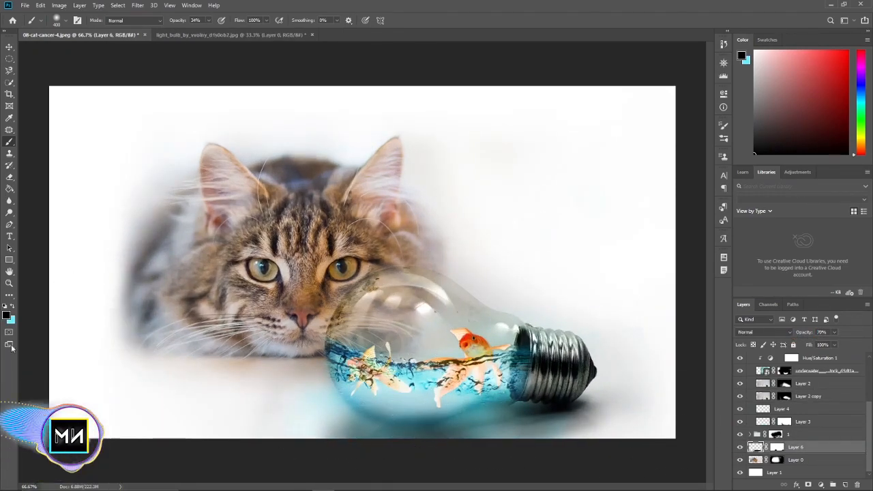
key("x")
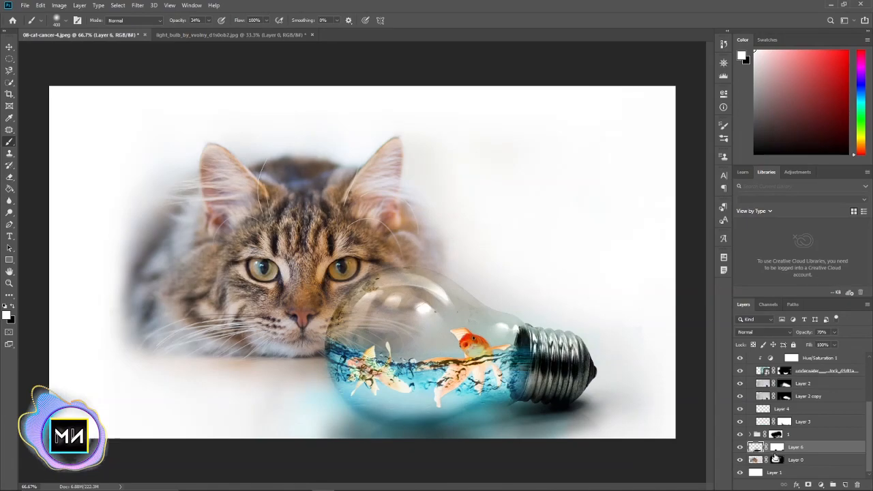
left_click(776, 448)
key("x")
key("bracketleft")
key("bracketleft")
key("bracketleft")
key("bracketleft")
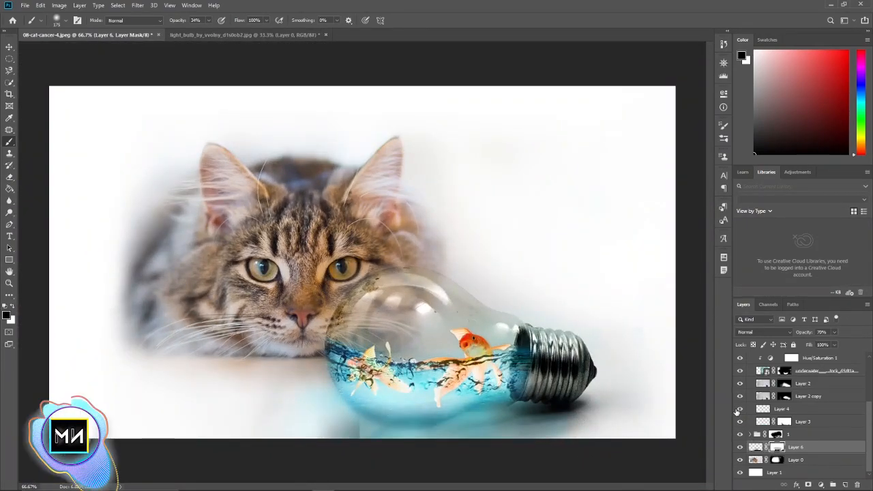
Examine which layers cause the colour beneath the bulb by hiding the underwater texture, Layer 2, Layer 2 copy, Layer 3 and Layer 4
left_click(739, 409)
left_click(739, 409)
left_click(740, 396)
left_click(740, 397)
left_click(740, 371)
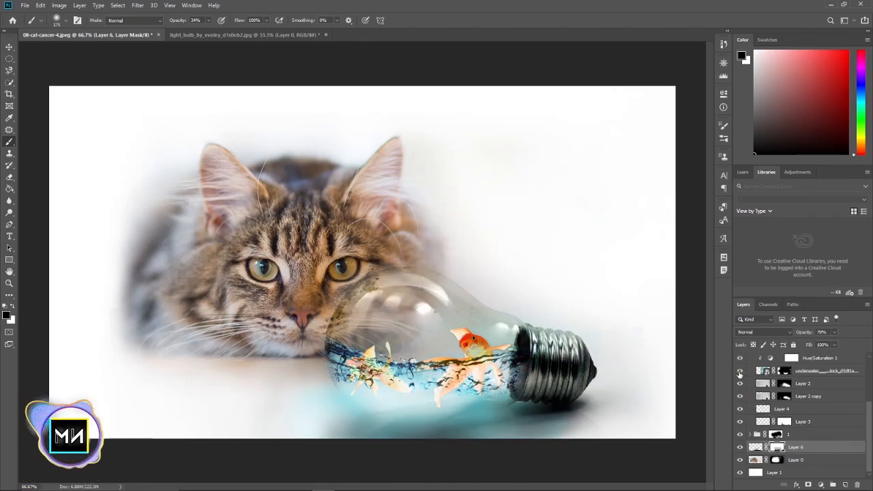
left_click(740, 372)
scroll(741, 392, "up", 5)
left_click(740, 401)
left_click(740, 401)
scroll(748, 437, "up", 1)
scroll(754, 450, "down", 3)
left_click(739, 412)
left_click(738, 452)
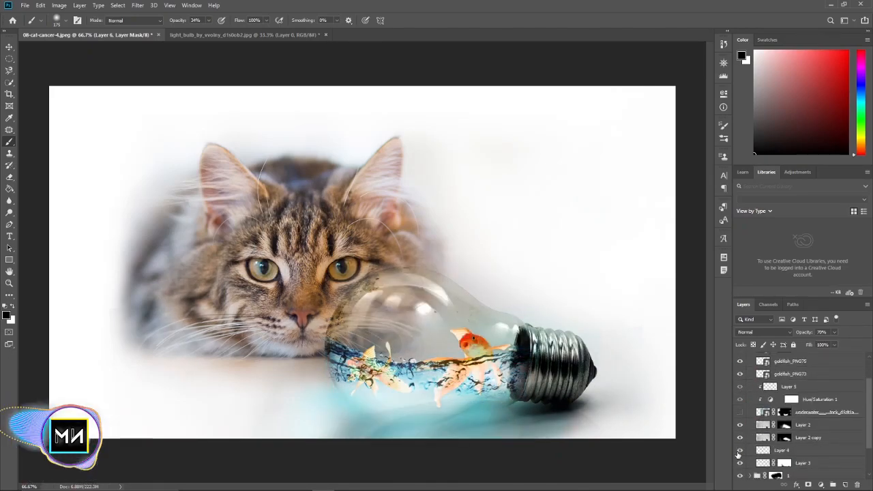
left_click(739, 451)
left_click(740, 425)
left_click(740, 438)
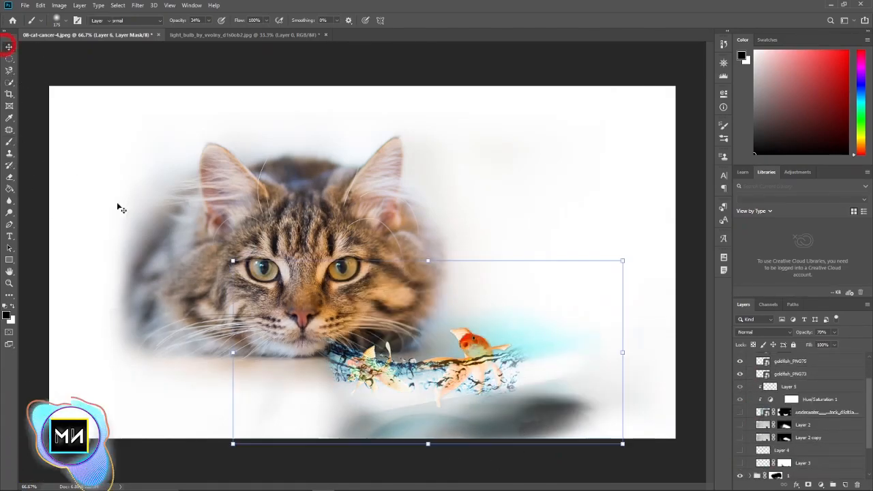
Fade the leftover reflection around the bottom of the water by painting black on the mask of group 1
left_click(7, 49)
left_click(409, 374)
scroll(757, 416, "down", 3)
left_click(776, 434)
key("b")
mouse_move(346, 386)
left_mouse_down()
mouse_move(372, 399)
mouse_move(481, 386)
left_mouse_up()
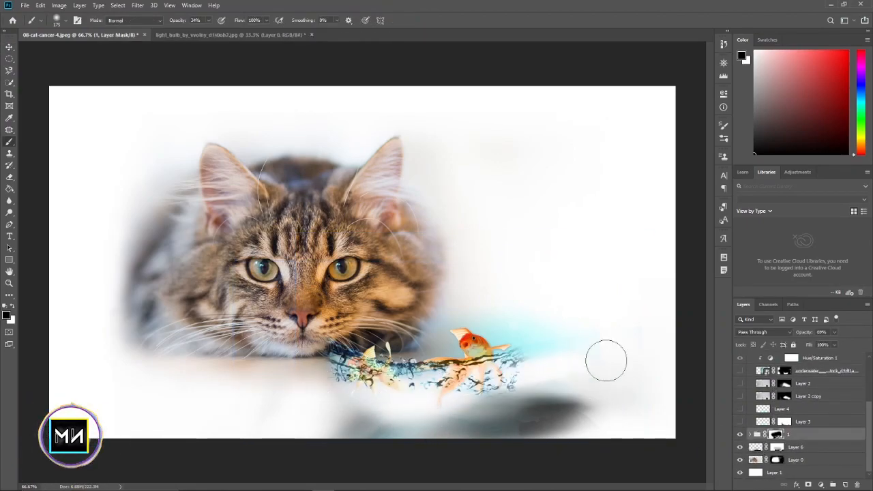
Show the hidden bulb and water layers again and mask back the blue glow of Layer 3 beneath the bulb
left_click(740, 422)
left_click(740, 409)
left_click(739, 396)
left_click(740, 383)
left_click(740, 371)
left_click(740, 422)
left_click(740, 421)
left_click(784, 421)
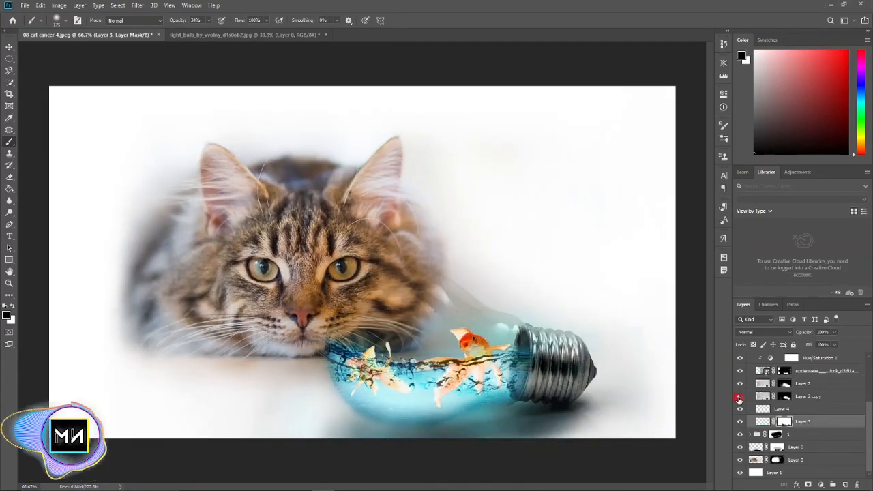
Hide the underwater texture and Layer 2, and try a brush stroke on the Layer 2 copy mask over the upper glass
left_click_drag(740, 371, 739, 399)
left_click(783, 396)
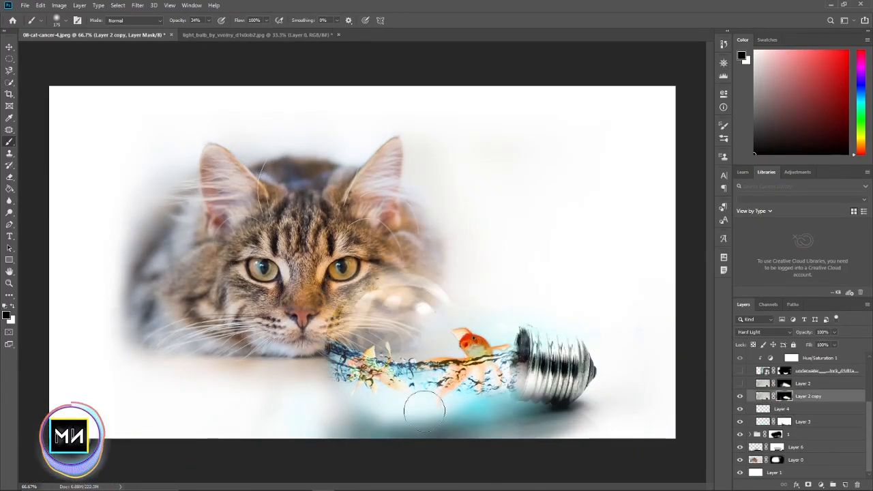
left_click_drag(337, 336, 400, 286)
key("ctrl+z")
Rework the Layer 2 copy mask along the bulb's lower edge with white brush strokes of varying size
key("x")
left_click_drag(343, 452, 434, 417)
key("bracketleft")
key("bracketleft")
key("bracketleft")
mouse_move(338, 383)
left_mouse_down()
mouse_move(427, 427)
mouse_move(454, 406)
left_mouse_up()
key("bracketright")
key("bracketright")
mouse_move(306, 396)
left_mouse_down()
mouse_move(371, 407)
mouse_move(297, 401)
mouse_move(324, 424)
mouse_move(331, 413)
mouse_move(369, 449)
mouse_move(311, 410)
mouse_move(347, 411)
mouse_move(343, 429)
mouse_move(344, 415)
mouse_move(408, 453)
mouse_move(381, 422)
mouse_move(444, 437)
mouse_move(388, 437)
mouse_move(310, 413)
left_mouse_up()
key("x")
key("bracketleft")
key("bracketleft")
key("bracketleft")
key("bracketleft")
Show Layer 2 and the underwater texture again, and target the Layer 2 mask with white as the brush colour
left_click(740, 396)
left_click(740, 397)
left_click(739, 384)
left_click(784, 383)
key("x")
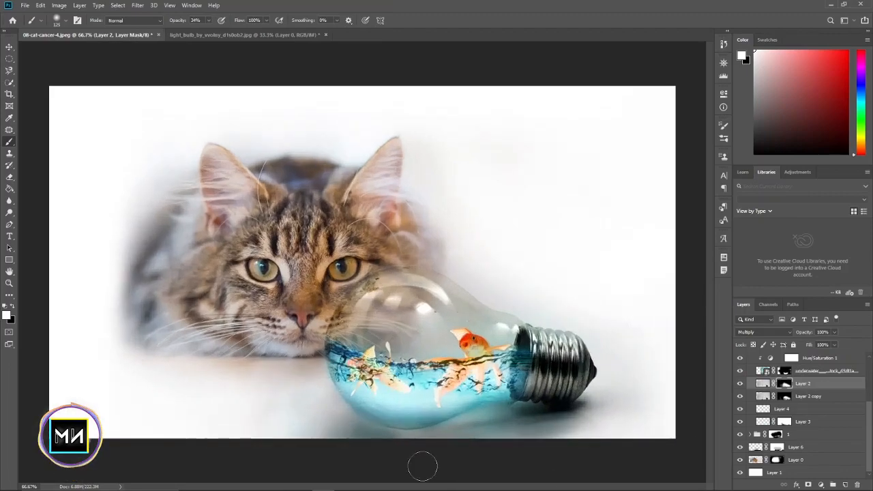
left_click(743, 423)
Paint white on the Layer 6 mask at the bulb's lower left to bring back some shadow, and reduce the brush opacity to 16%
left_click(791, 449)
left_click(775, 448)
mouse_move(328, 423)
left_mouse_down()
mouse_move(306, 415)
mouse_move(345, 431)
left_mouse_up()
left_click(209, 20)
left_click_drag(208, 31, 201, 31)
left_click(740, 447)
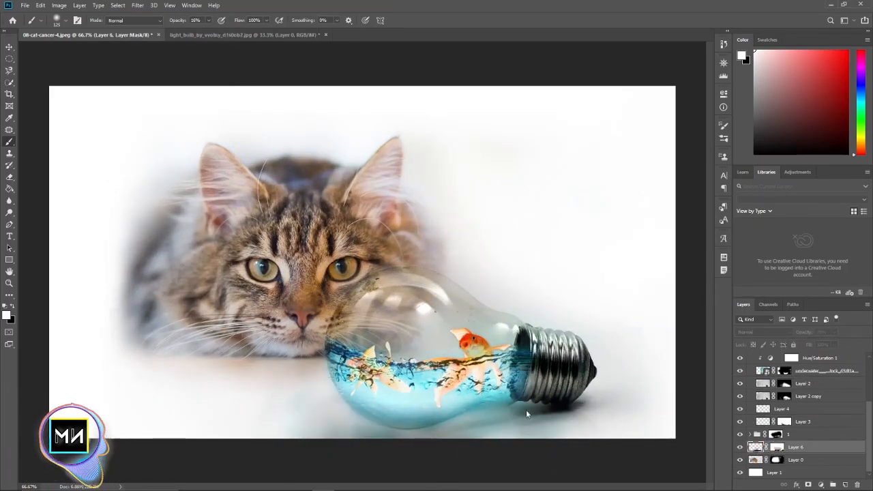
left_click(739, 447)
Compare Layer 3 and Layer 2 copy, and paint black at 16% opacity on the Layer 2 copy mask beneath the bulb
left_click(755, 446)
left_click(740, 422)
left_click(740, 422)
left_click(740, 396)
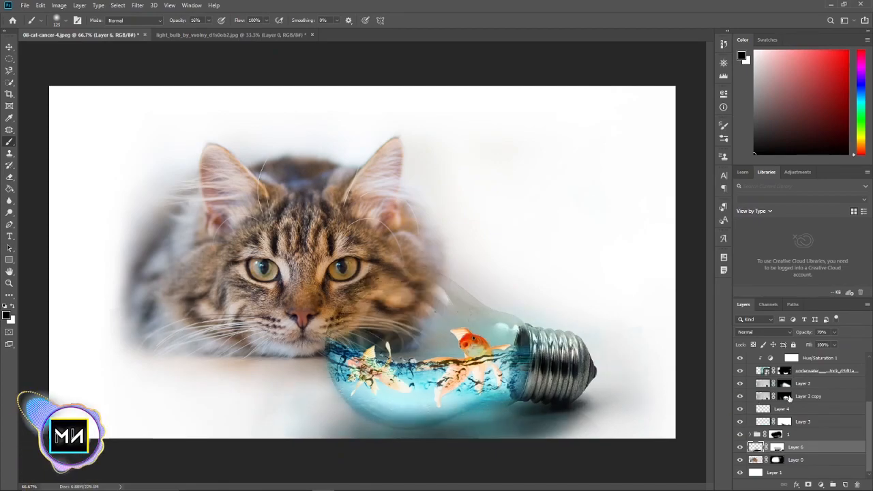
left_click(740, 396)
left_click(784, 396)
key("x")
left_click_drag(409, 451, 469, 428)
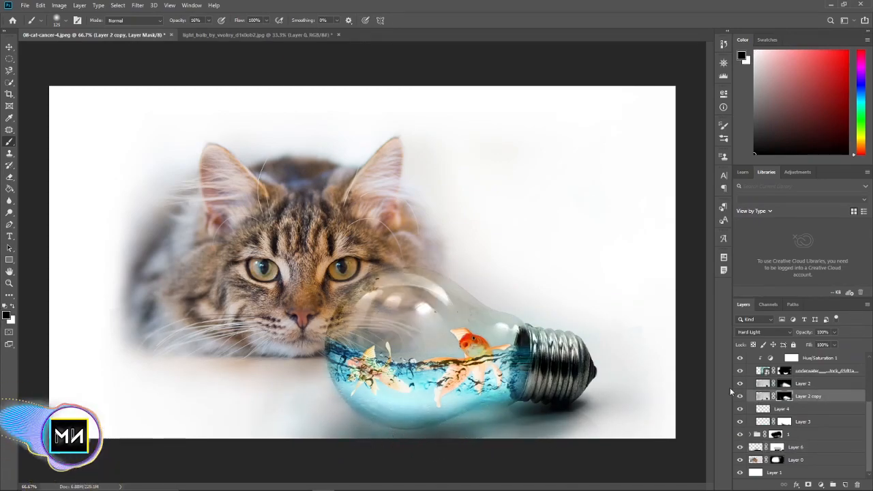
Check the contributions of the bulb layers and restore the blue glow beneath the bulb by painting white on the Layer 3 mask
left_click(784, 383)
key("ctrl+minus")
key("ctrl+plus")
mouse_move(740, 383)
left_mouse_down()
mouse_move(741, 436)
mouse_move(741, 397)
mouse_move(741, 423)
left_mouse_up()
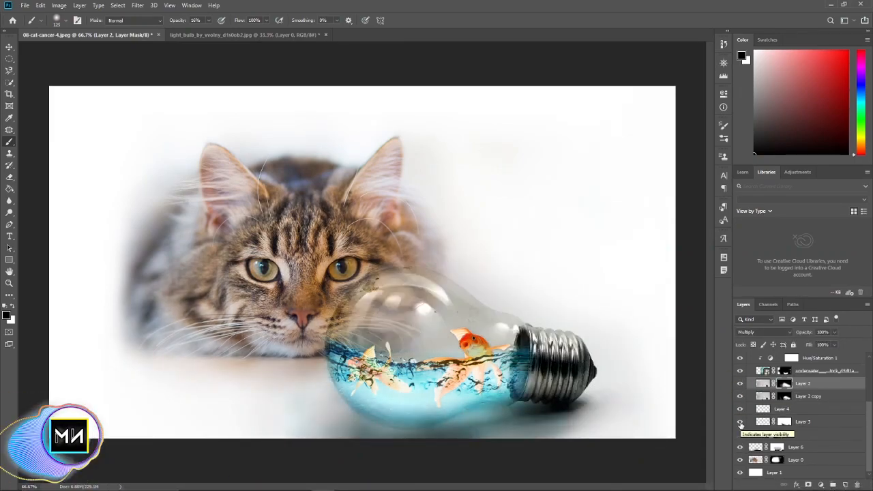
left_click(784, 421)
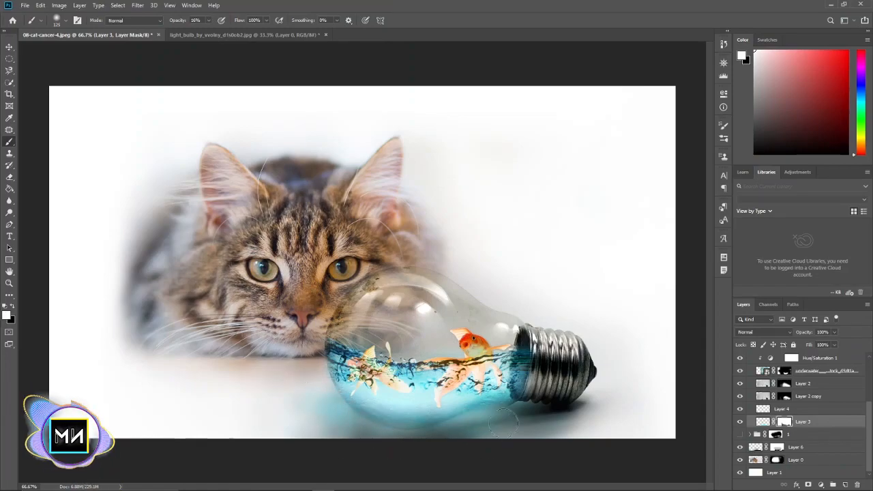
Sample a light cyan from the water and paint it softly over the glow on Layer 3 with a 300-pixel brush
left_click(763, 422)
left_click(253, 399, "alt")
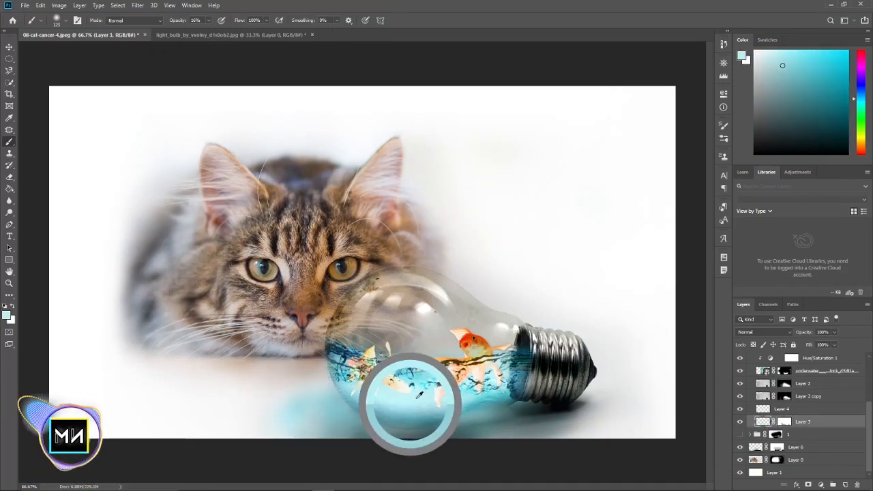
key("bracketright")
key("bracketright")
key("bracketright")
key("bracketright")
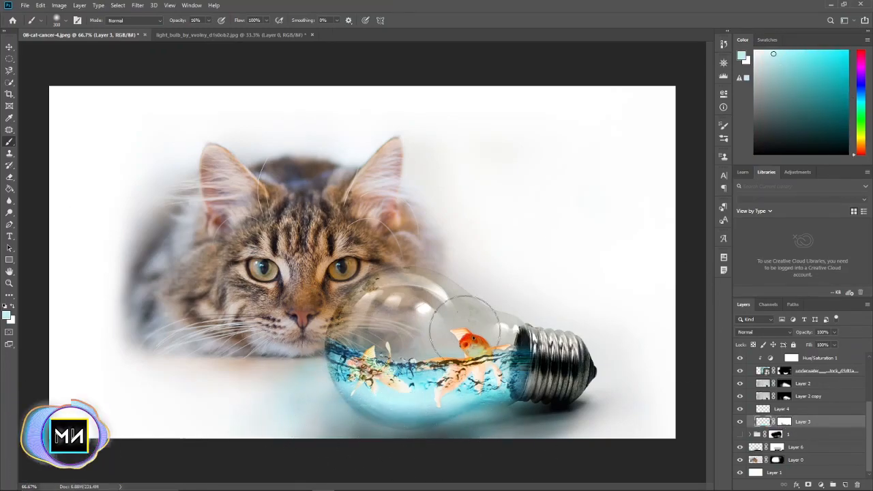
Show group 1 again and lower the opacity of Layer 3
left_click(784, 422)
key("d")
left_click(740, 435)
left_click(798, 434)
left_click(803, 422)
left_click_drag(804, 333, 789, 334)
Add a new layer at the top of the stack, above the group 1 copy
scroll(825, 392, "up", 3)
left_click(796, 357)
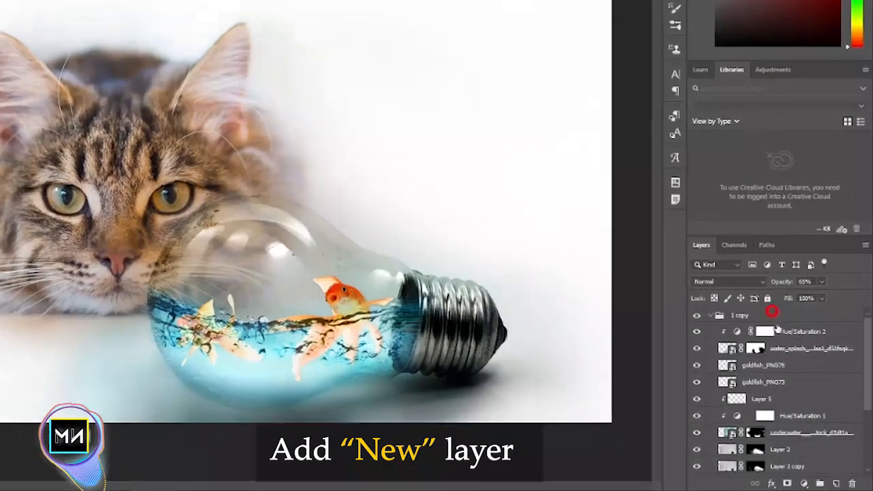
left_click(823, 482)
mouse_move(716, 268)
left_mouse_down()
mouse_move(672, 253)
mouse_move(682, 243)
left_mouse_up()
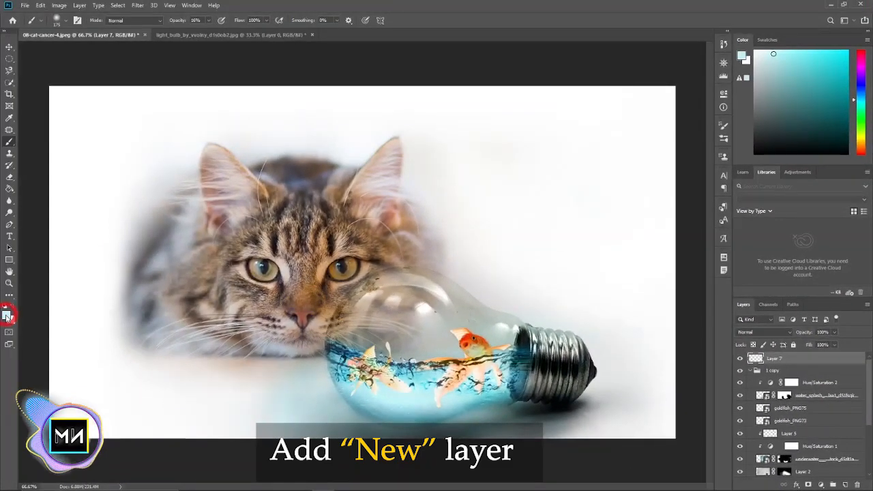
Paint a bright cyan glow over the bulb on Layer 7 with a soft brush of about 1300 pixels
left_click(6, 315)
left_click_drag(568, 261, 566, 245)
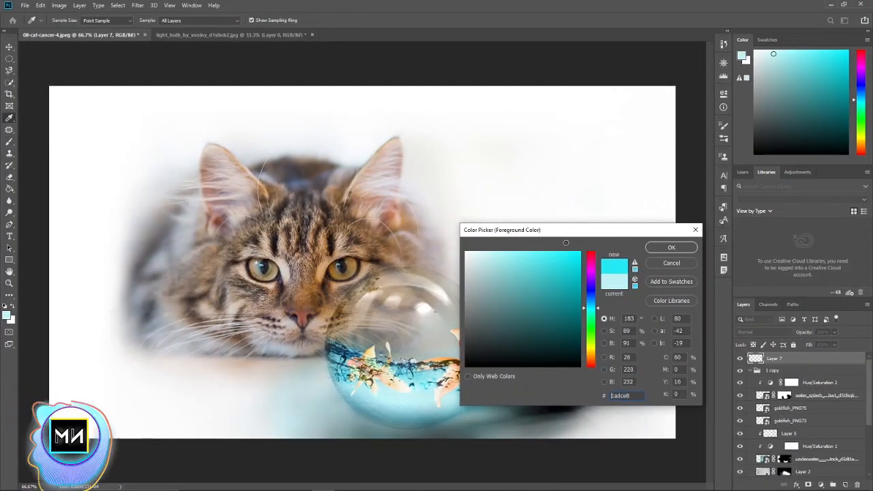
left_click(658, 249)
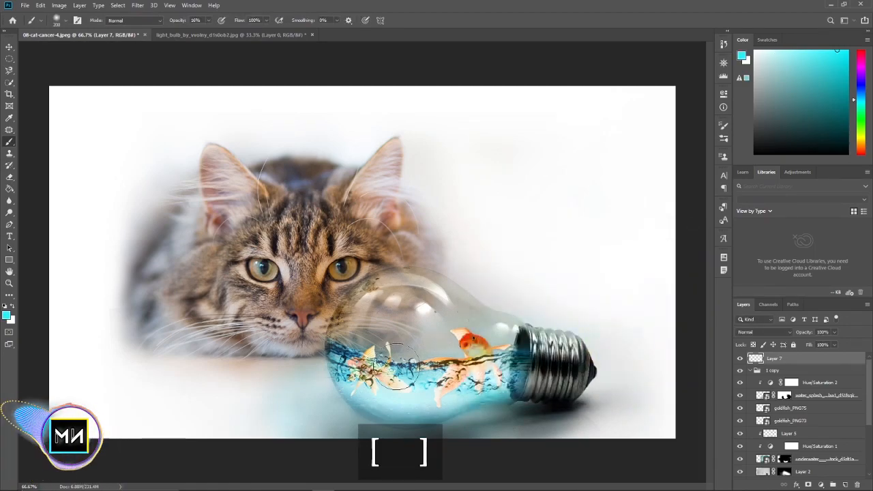
key("bracketright")
key("bracketright")
key("bracketright")
key("bracketright")
key("bracketright")
key("bracketright")
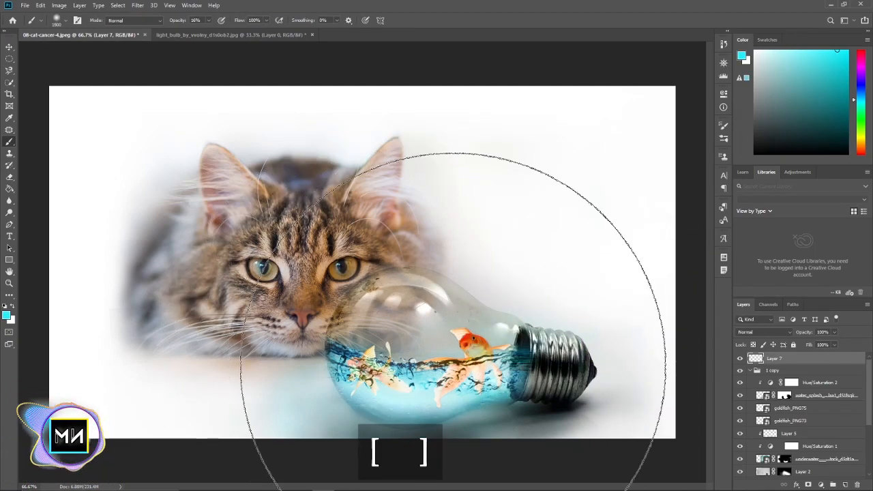
key("bracketleft")
key("bracketleft")
key("bracketleft")
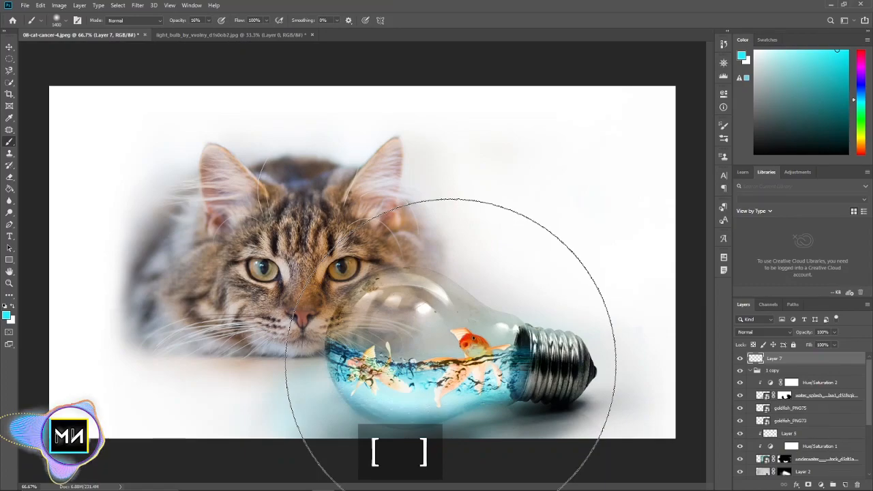
key("bracketleft")
left_click(471, 361)
left_click(462, 359)
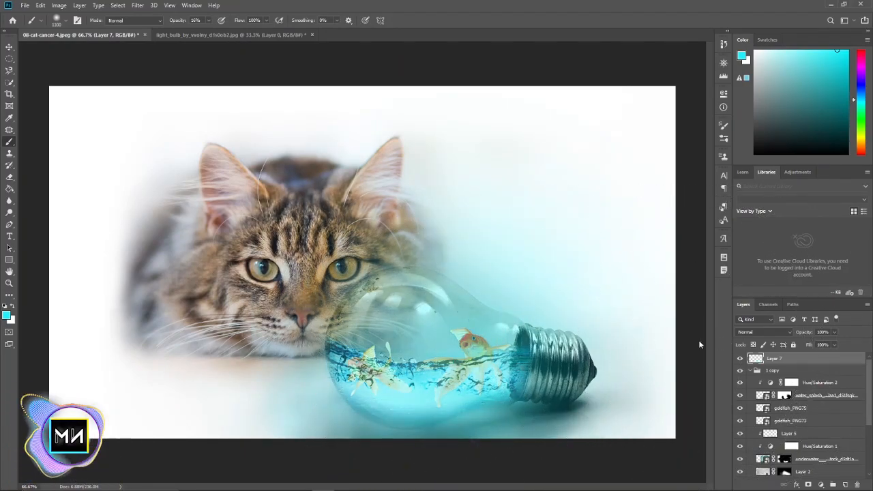
Set Layer 7 to Screen blending at 62% opacity and compare the image with and without it
left_click(754, 332)
left_click(641, 228)
left_click_drag(755, 214, 725, 216)
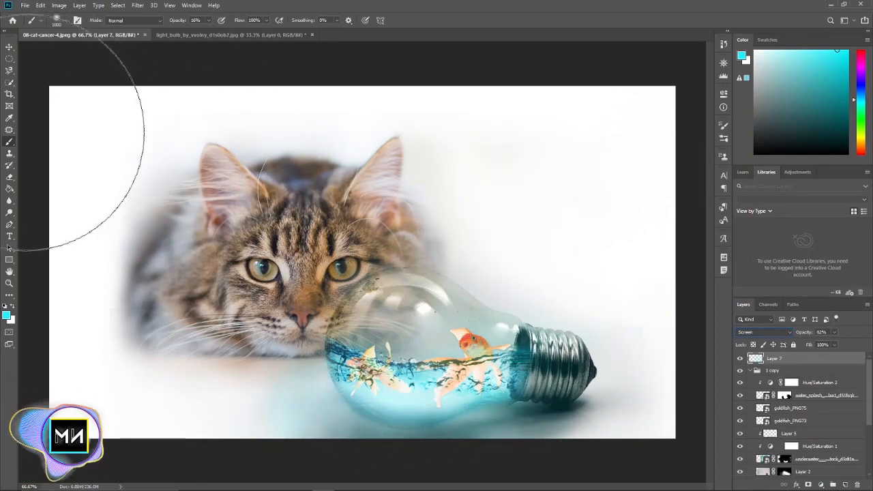
left_click(9, 45)
left_click(740, 358)
left_click(740, 359)
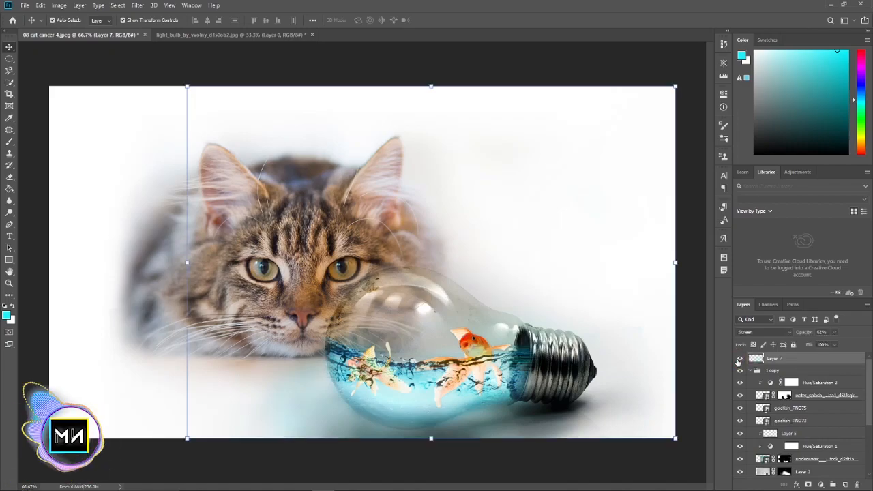
left_click(587, 459)
key("ctrl+minus")
key("ctrl+plus")
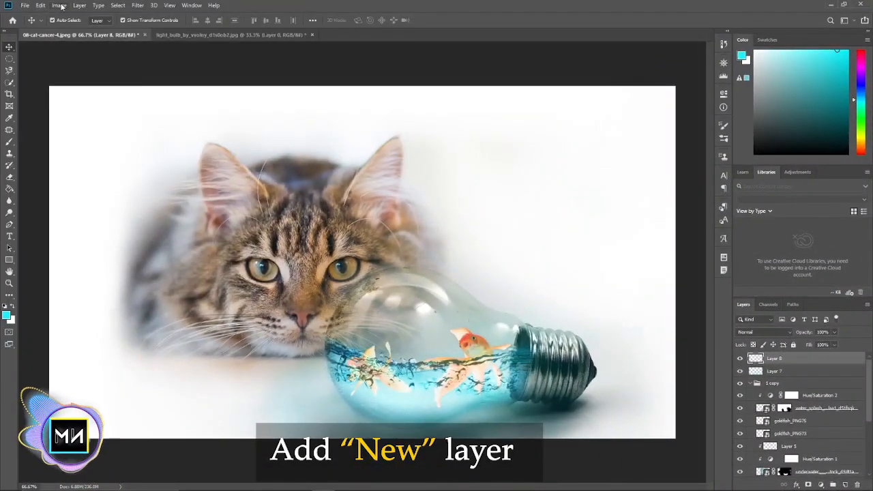
Fill a new layer above Layer 7 with the merged composition using Apply Image
left_click(58, 4)
left_click(113, 139)
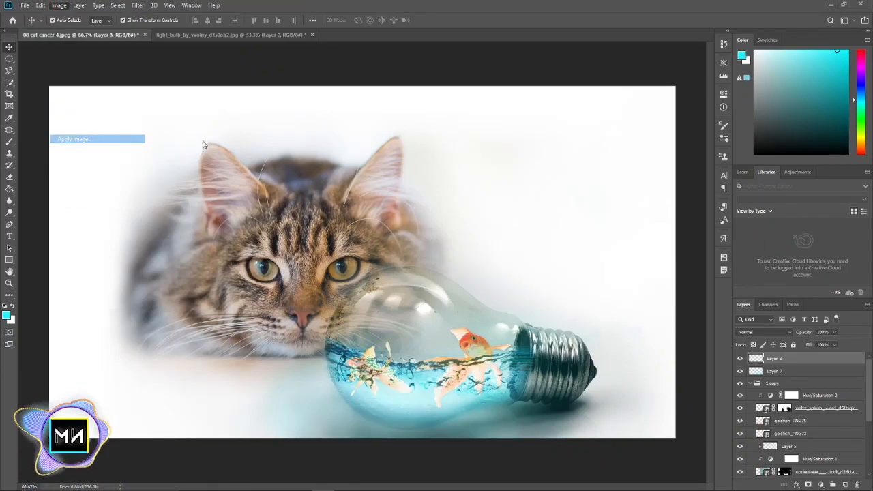
key("Return")
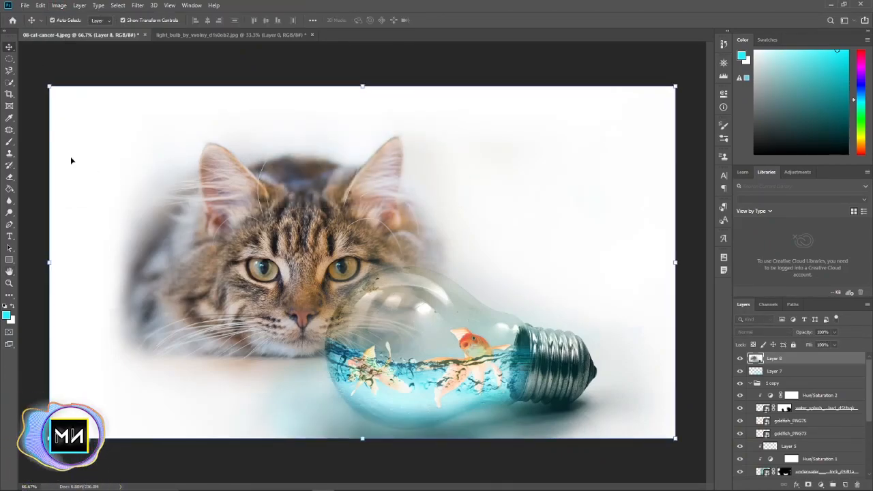
Start a 15 px Tilt-Shift blur on Layer 8 and centre its focus on the water inside the bulb
left_click(8, 201)
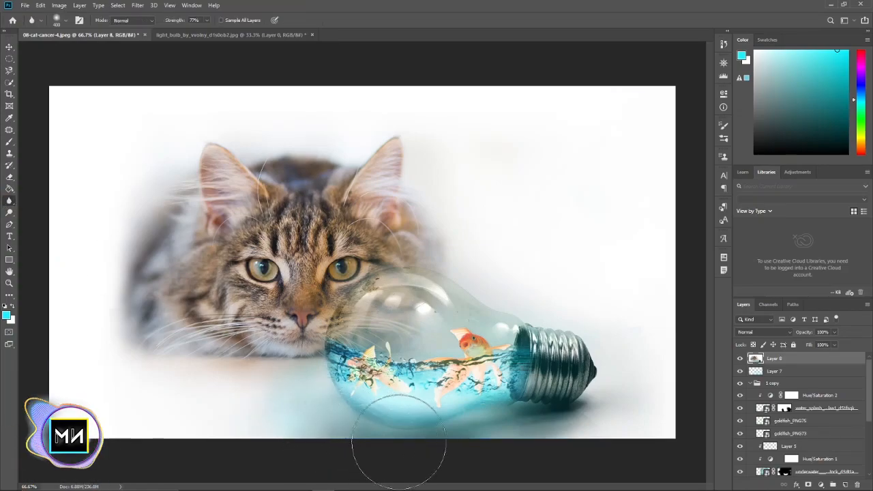
left_click(10, 46)
left_click(137, 4)
left_click(237, 10)
left_click(237, 10)
mouse_move(282, 217)
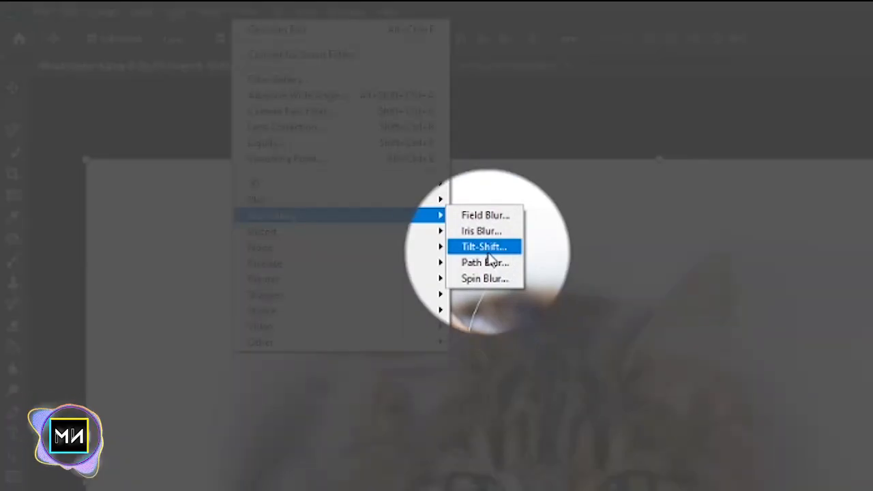
left_click(493, 248)
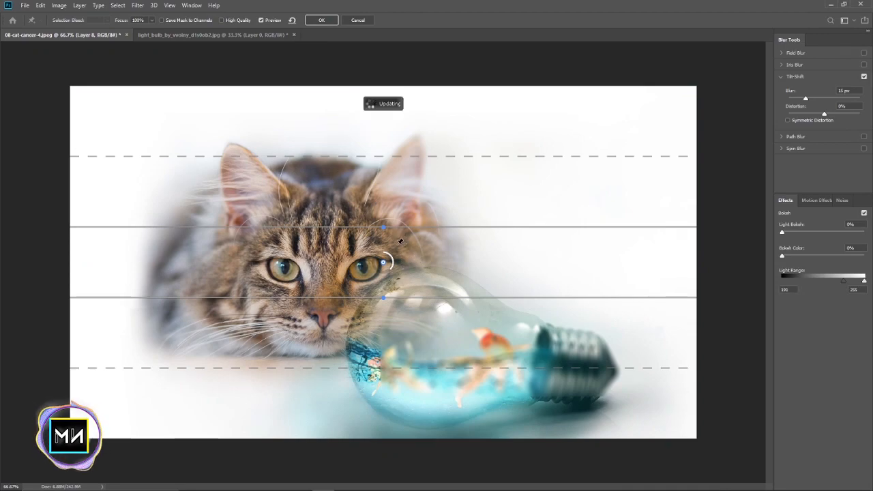
left_click_drag(387, 98, 388, 86)
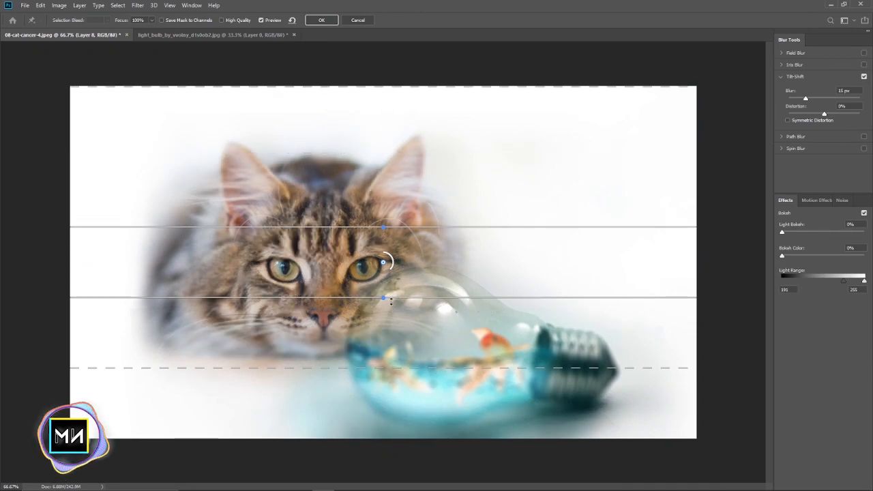
left_click_drag(387, 297, 387, 297)
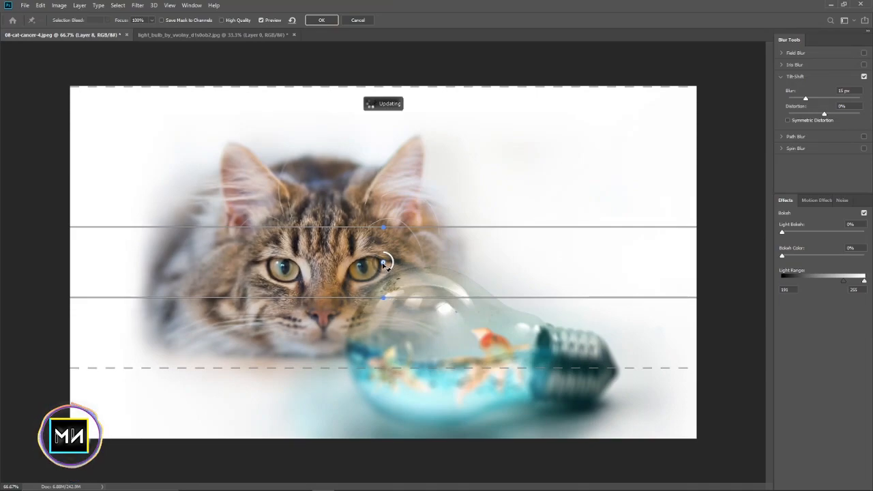
left_click_drag(385, 264, 437, 365)
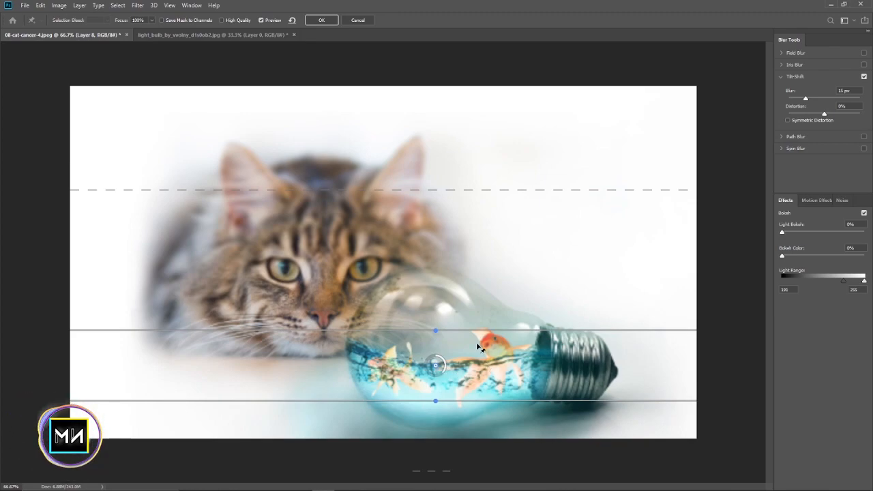
Widen the sharp band from the cat's ears to the lower part of the bulb and apply the Tilt-Shift blur
left_click_drag(450, 330, 451, 174)
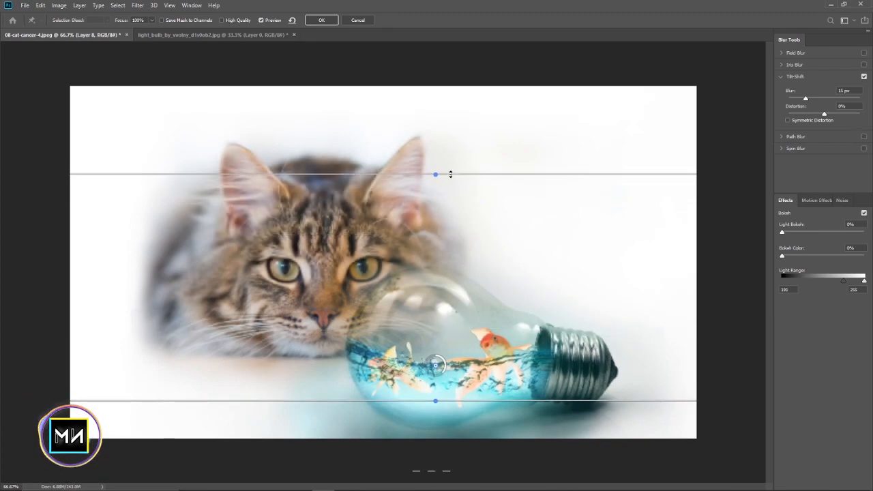
left_click_drag(458, 405, 459, 397)
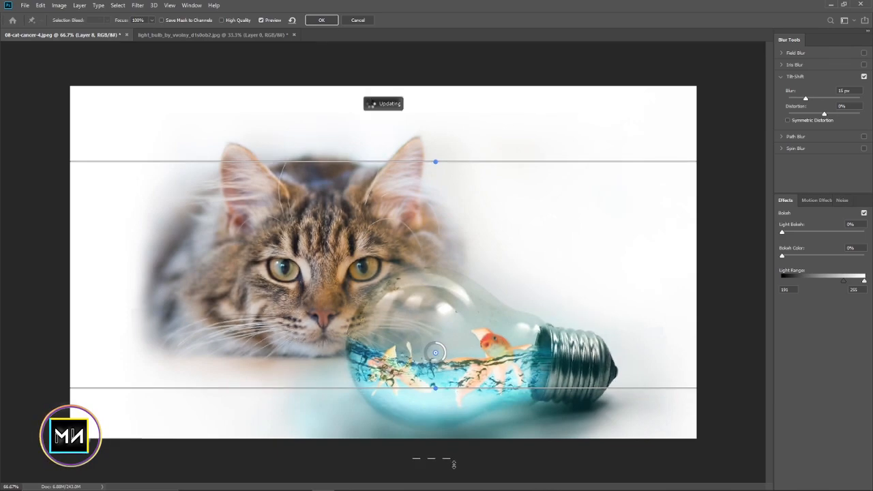
mouse_move(436, 353)
left_mouse_down()
mouse_move(435, 323)
mouse_move(435, 360)
left_mouse_up()
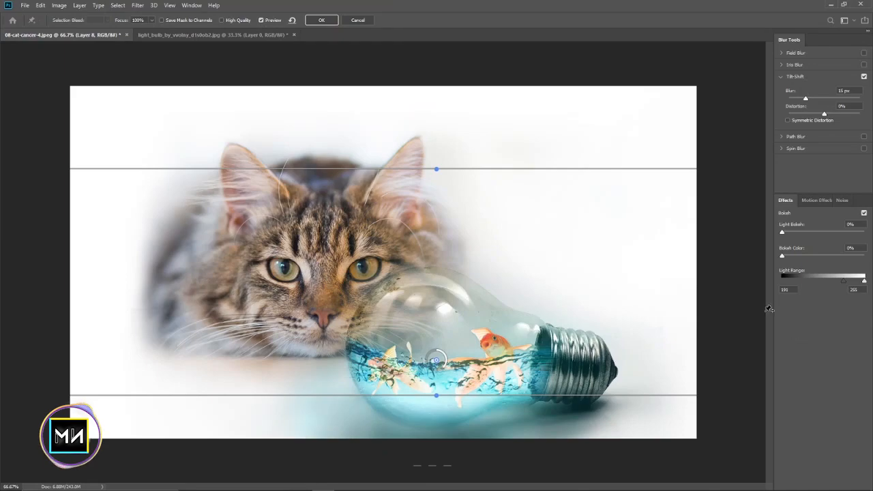
mouse_move(432, 388)
left_mouse_down()
mouse_move(435, 376)
mouse_move(431, 389)
left_mouse_up()
left_click(320, 23)
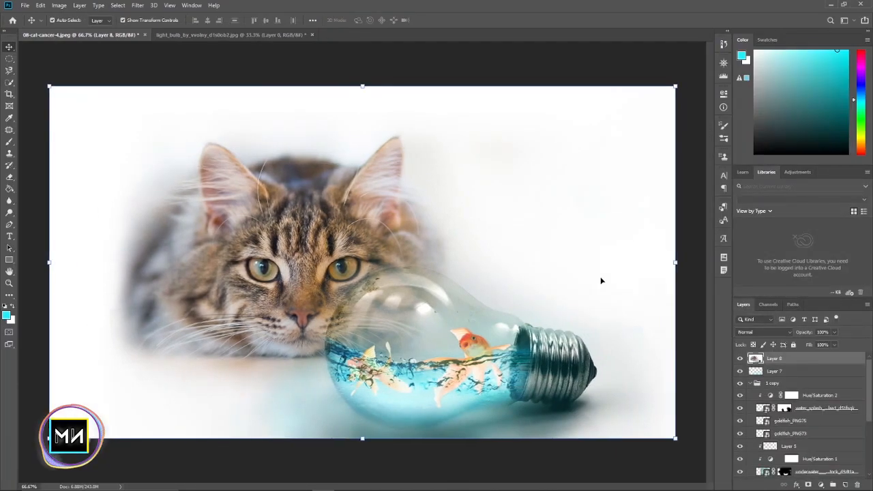
Open Layer 8 in the Camera Raw filter and set the vibrance to +33 and the clarity to +21
left_click(385, 77)
left_click(769, 360)
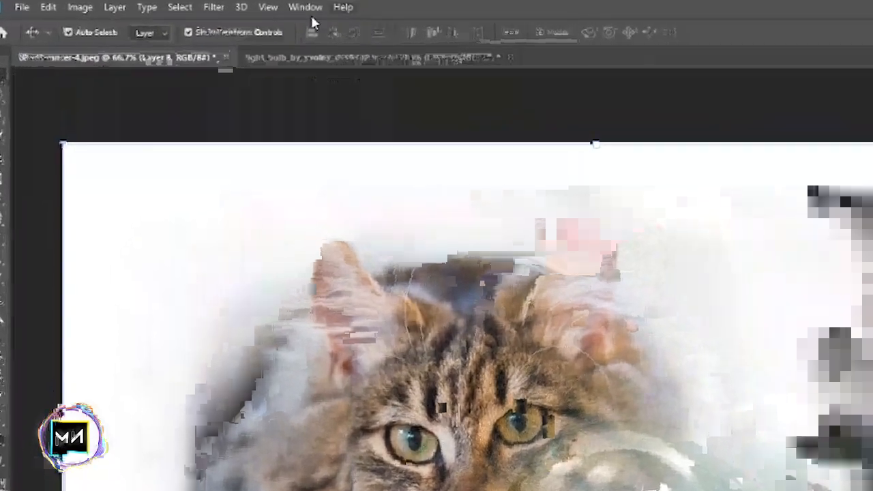
left_click(138, 5)
left_click(163, 62)
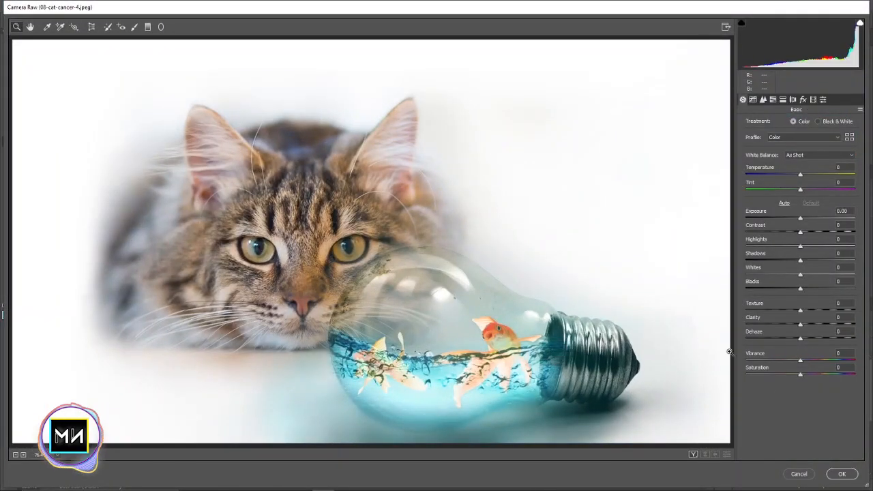
left_click_drag(800, 359, 819, 360)
left_click_drag(800, 324, 812, 325)
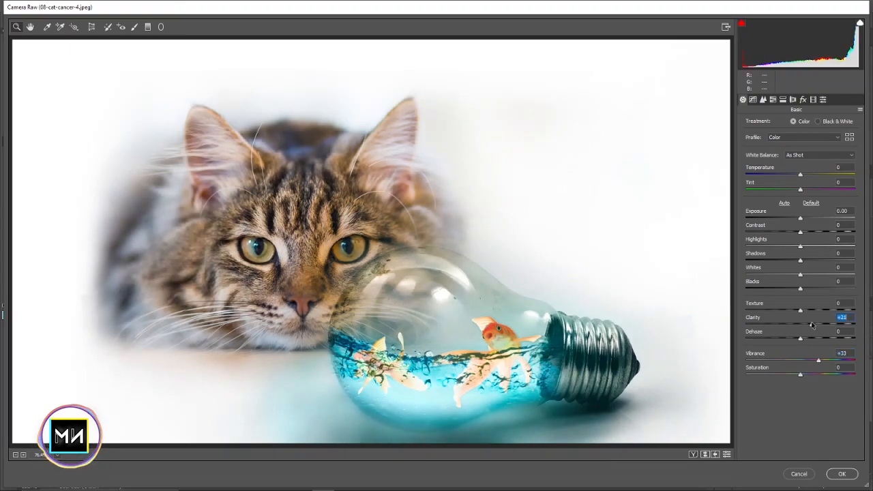
Set the temperature to -3, contrast to +28, highlights to +17, shadows and whites to +11, and blacks to +18
left_click_drag(800, 274, 804, 274)
left_click_drag(799, 289, 816, 289)
left_click_drag(800, 233, 815, 233)
left_click_drag(800, 175, 798, 178)
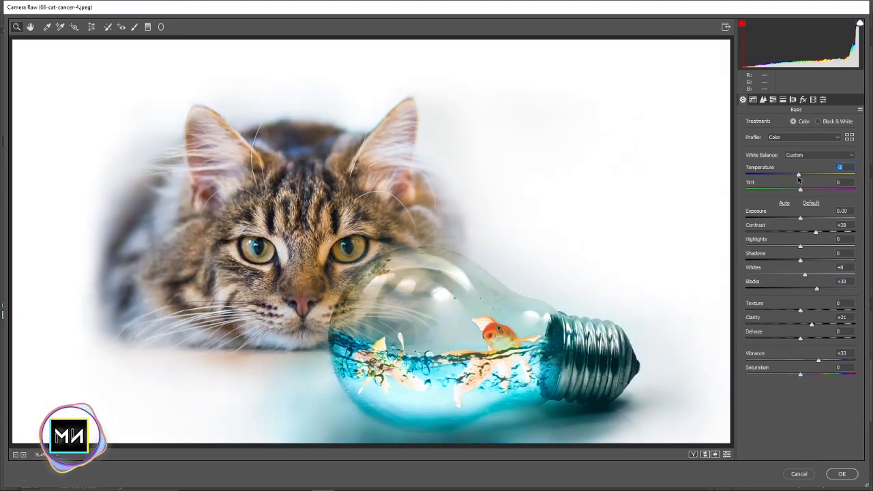
left_click_drag(799, 261, 805, 261)
left_click_drag(805, 275, 824, 287)
Shift the primary colour sliders in the Camera Raw calibration settings to warm the cat's fur
left_click(753, 99)
left_click(773, 100)
left_click(802, 100)
left_click(813, 100)
left_click_drag(799, 272, 804, 229)
left_click_drag(799, 201, 779, 201)
left_click_drag(799, 187, 790, 187)
Set the HSL saturation to +75 for oranges, -35 for blues and -22 for magentas, and the magenta hue to +50
left_click(772, 99)
left_click(818, 123)
left_click_drag(800, 233, 787, 233)
left_click(780, 124)
left_click_drag(800, 172, 835, 173)
left_click_drag(800, 262, 827, 262)
left_click(748, 123)
left_click(783, 99)
left_click_drag(800, 175, 785, 176)
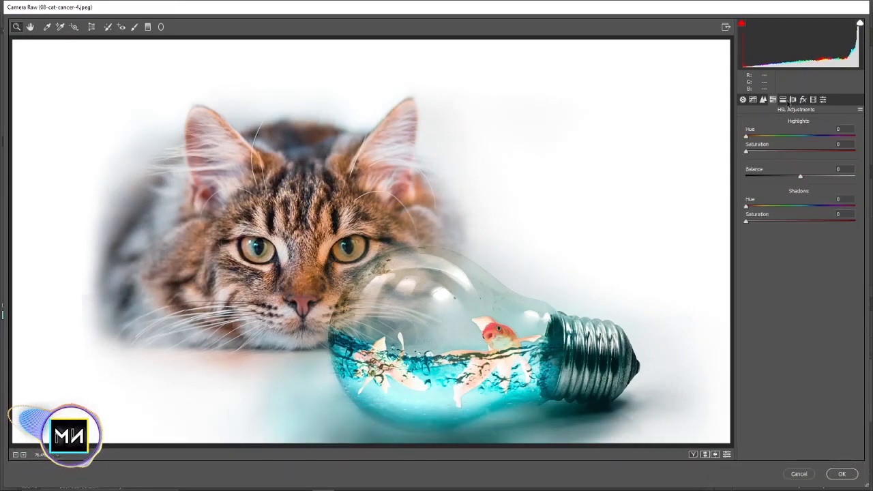
Apply a slight negative post-crop vignetting amount and fine-tune the camera calibration
left_click(803, 100)
mouse_move(800, 217)
left_mouse_down()
mouse_move(789, 215)
mouse_move(827, 219)
mouse_move(798, 217)
left_mouse_up()
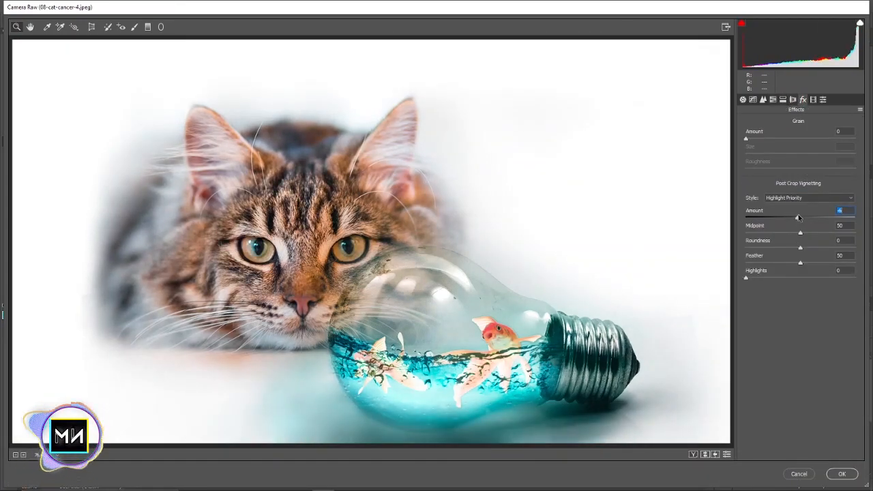
left_click(813, 99)
left_click_drag(800, 158, 786, 159)
Set the overall saturation to +7, lower the clarity, and apply the Camera Raw adjustments after reviewing the HSL settings
left_click(742, 99)
left_click_drag(801, 375, 804, 375)
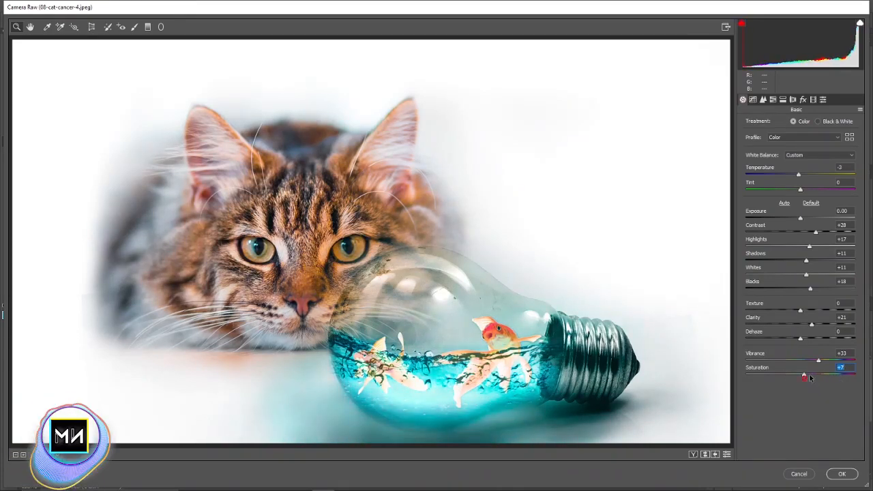
left_click_drag(811, 323, 805, 325)
key("ctrl+alt+4")
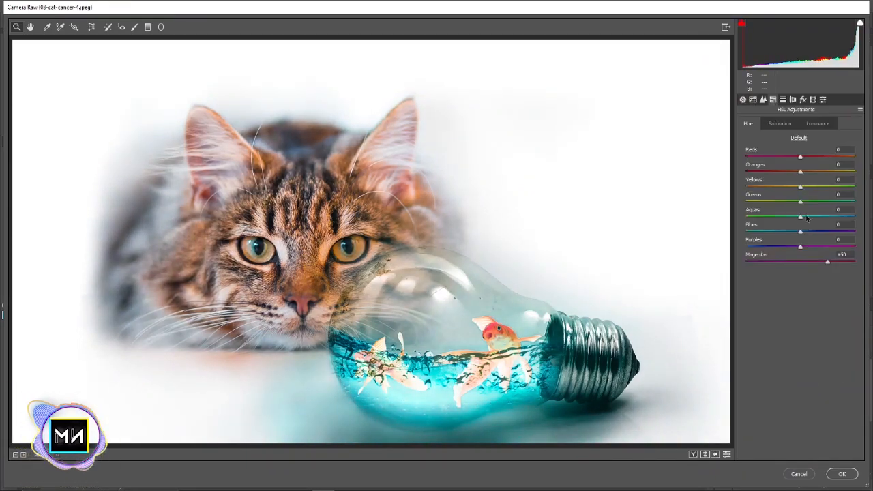
left_click(779, 124)
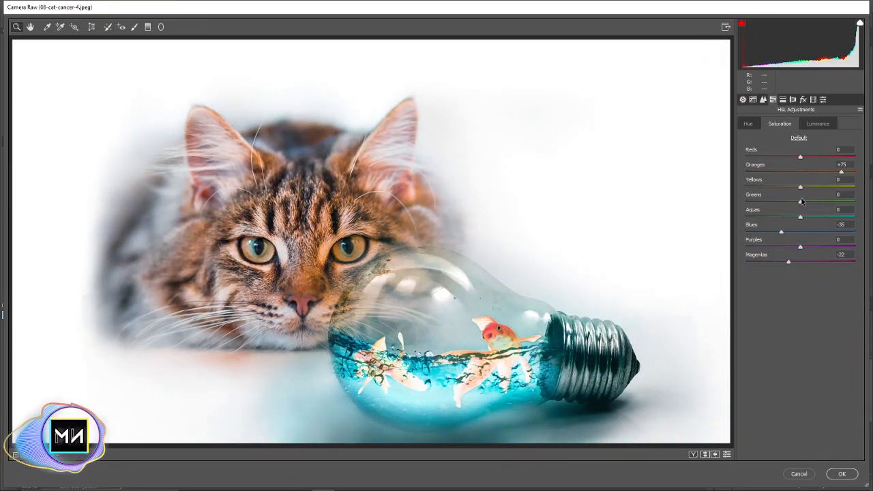
left_click(817, 123)
key("Return")
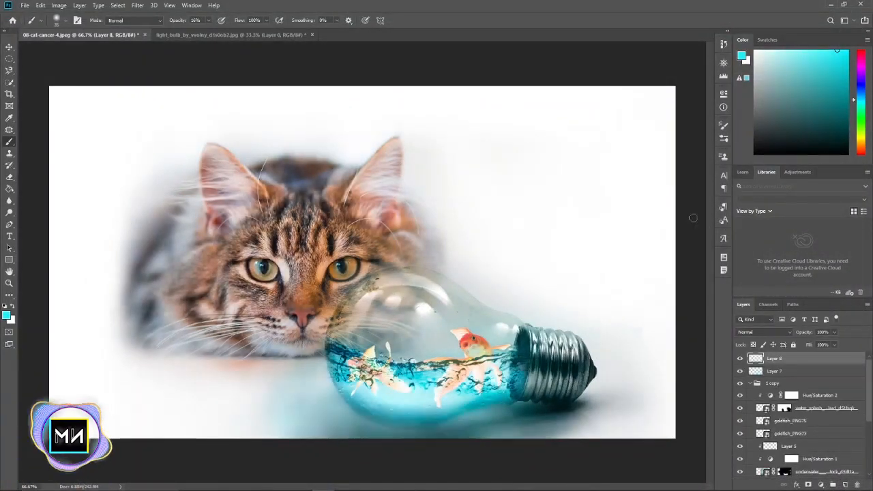